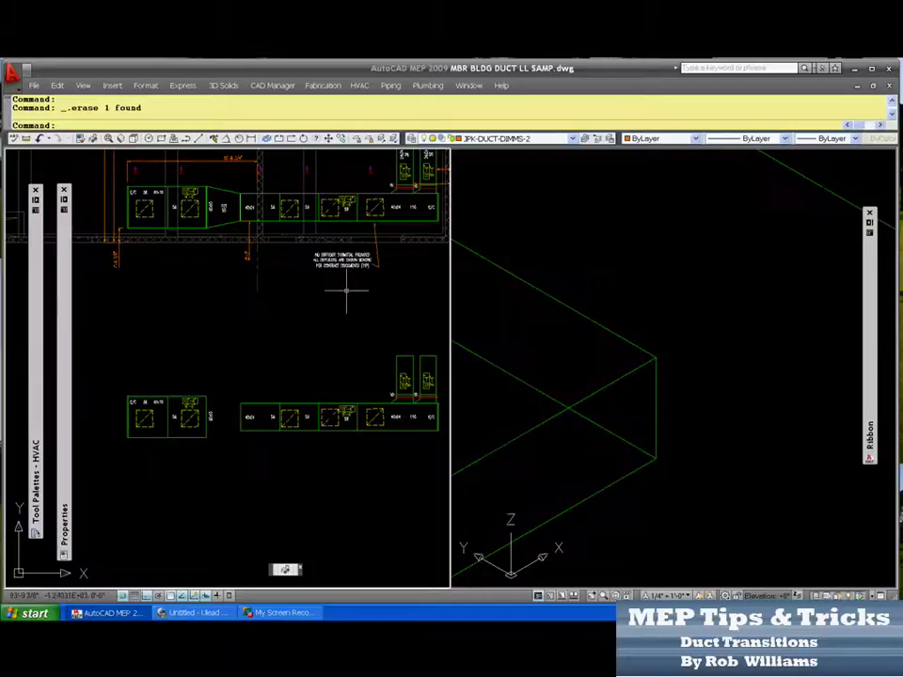
# Step: Inspect the lower run's duct and the upper run's transition by selecting and clearing them
pyautogui.scroll(-3, 324, 287)
pyautogui.scroll(5, 282, 356)
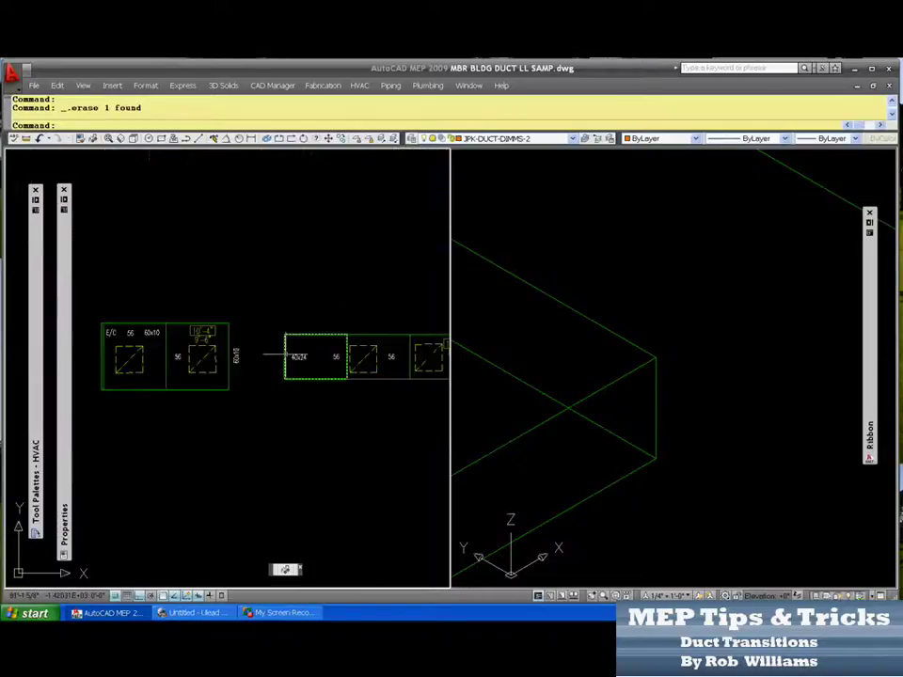
pyautogui.click(282, 356)
pyautogui.press('Escape')
pyautogui.scroll(-6, 298, 323)
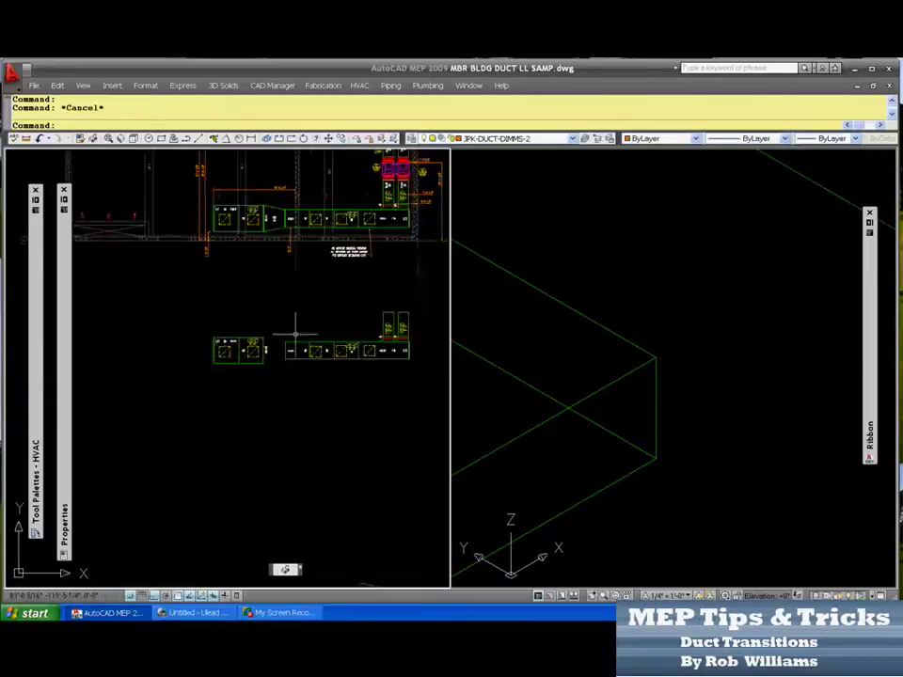
pyautogui.scroll(10, 358, 243)
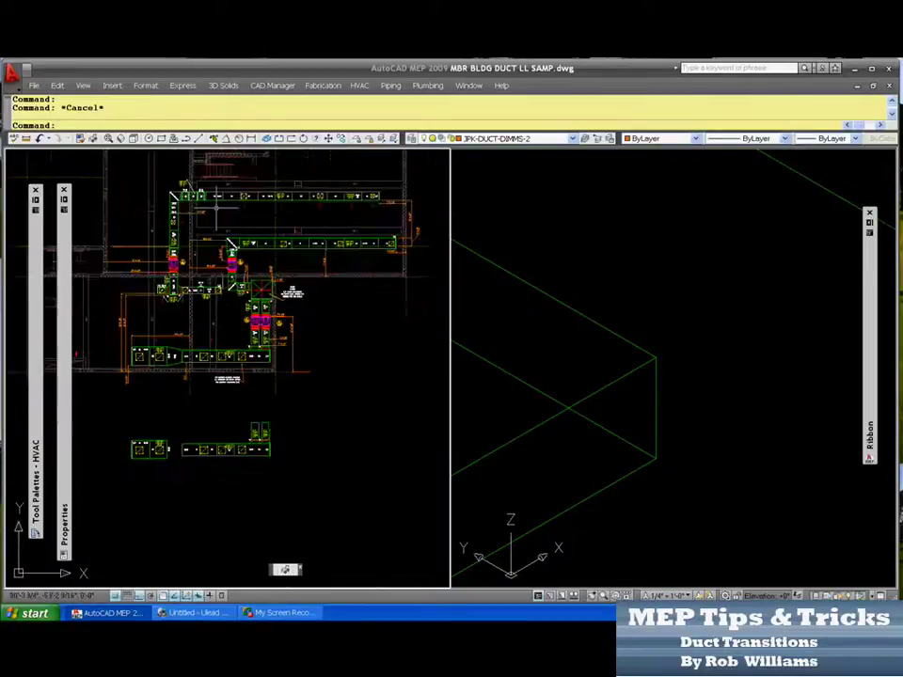
pyautogui.scroll(-3, 302, 196)
pyautogui.scroll(5, 282, 256)
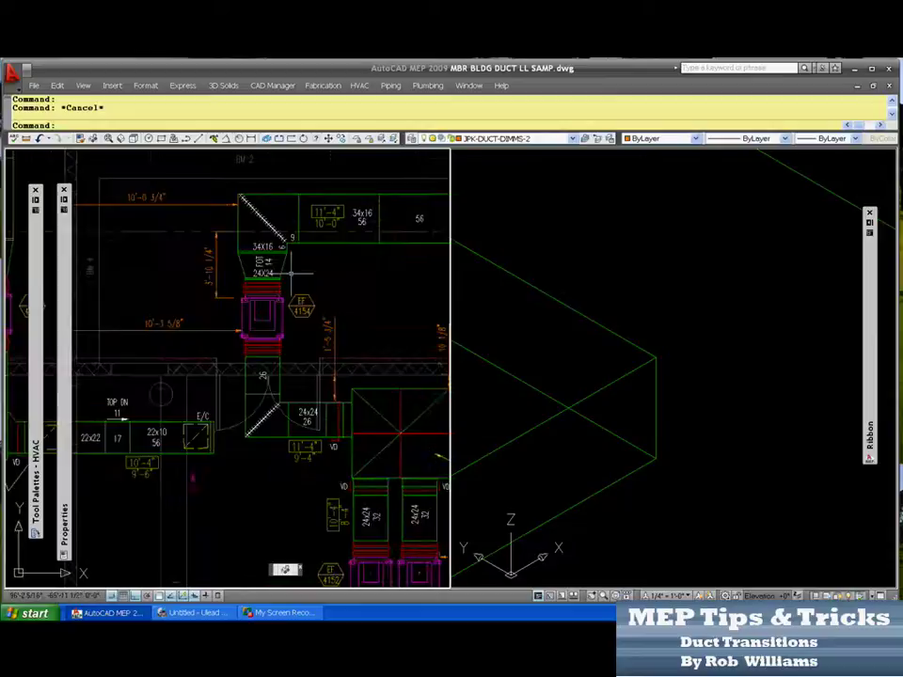
pyautogui.click(282, 269)
pyautogui.scroll(2, 292, 268)
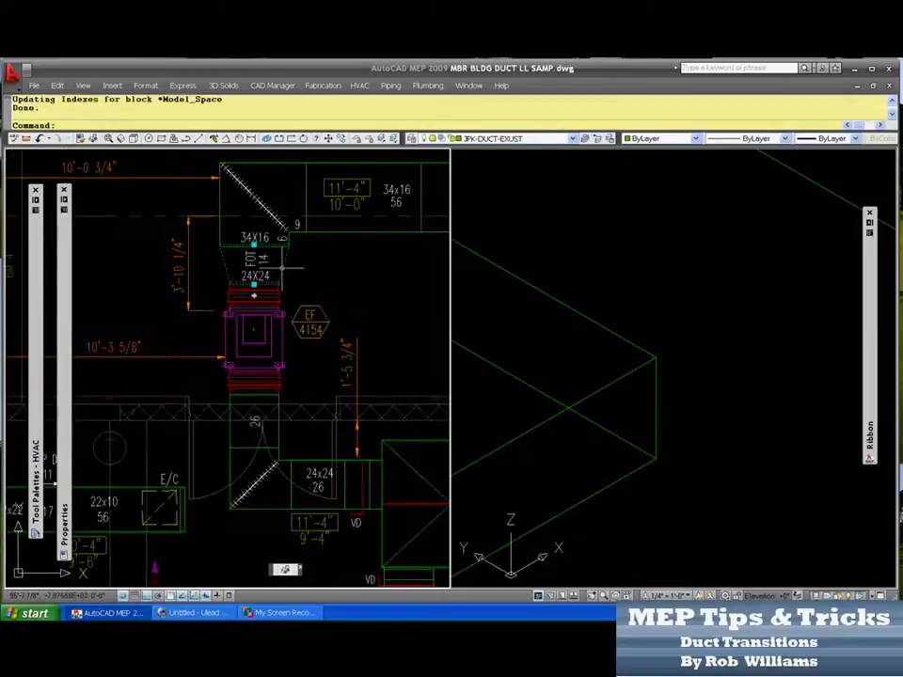
pyautogui.press('Escape')
pyautogui.click(279, 261)
pyautogui.scroll(2, 282, 264)
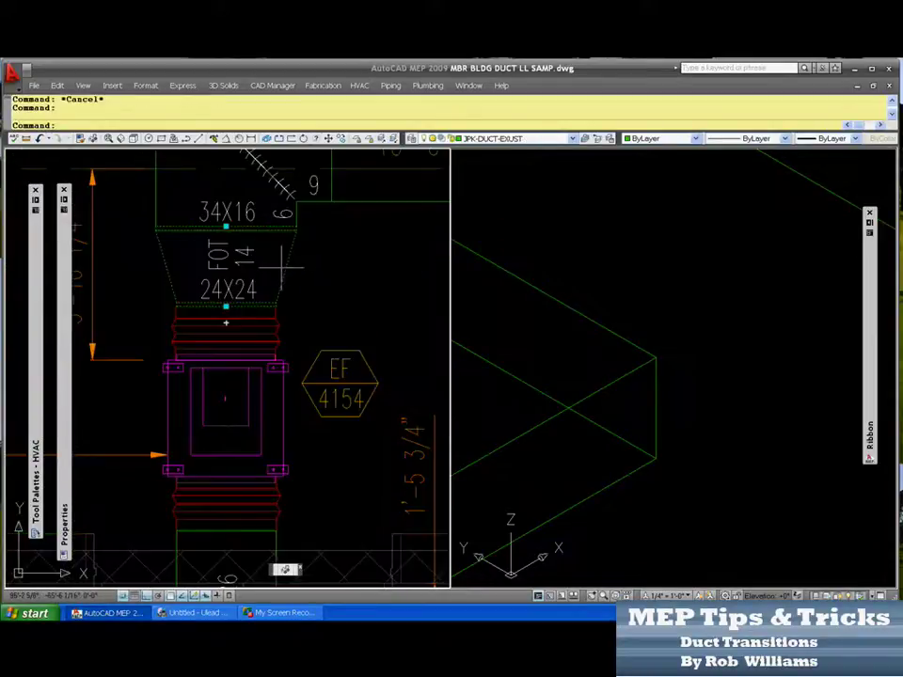
pyautogui.press('Escape')
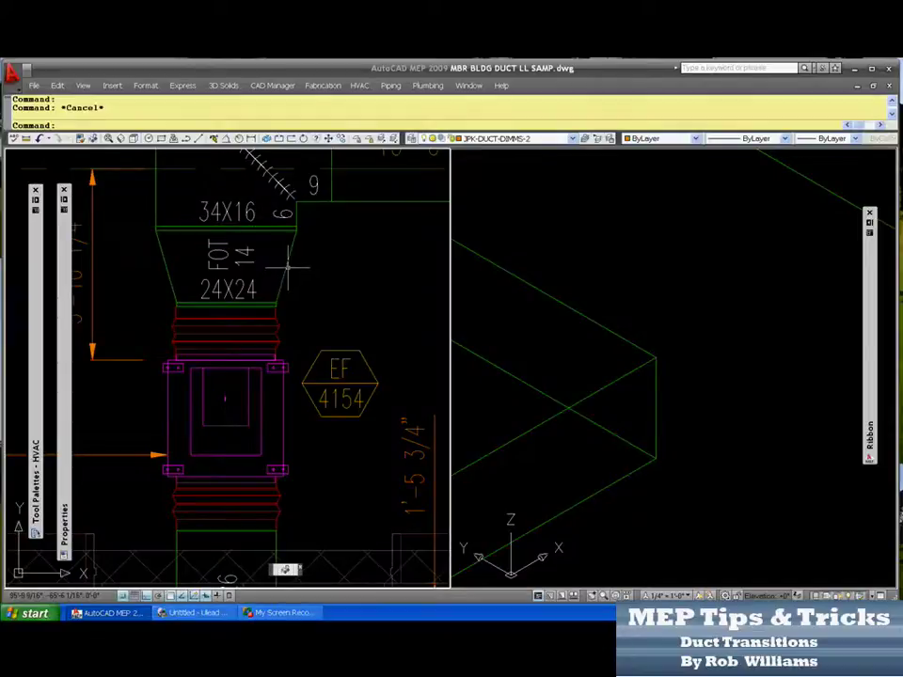
# Step: Zoom around the drawing and check the FOT 50 transition
pyautogui.scroll(-4, 290, 268)
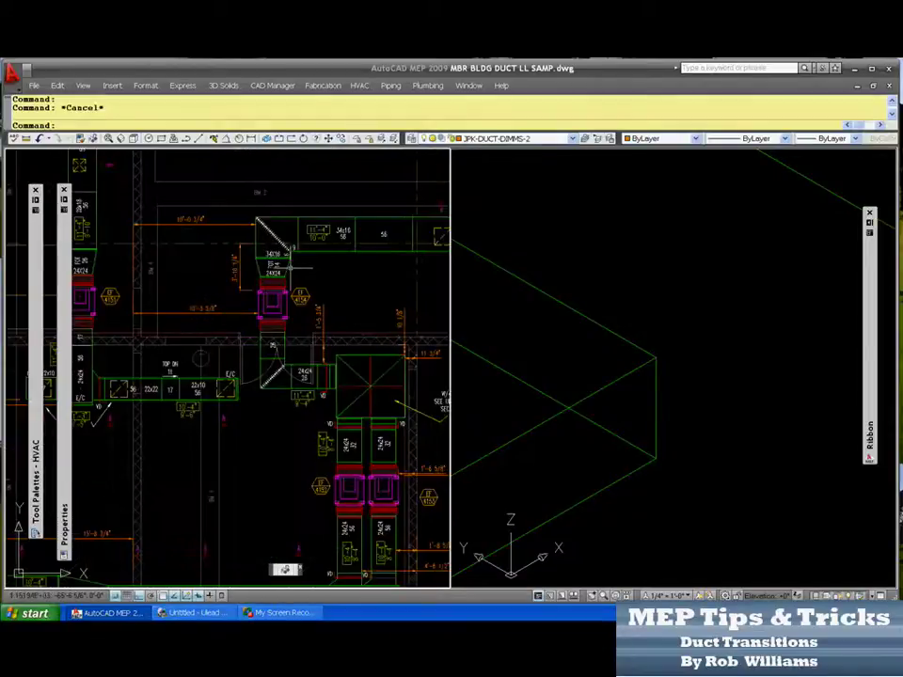
pyautogui.scroll(4, 310, 278)
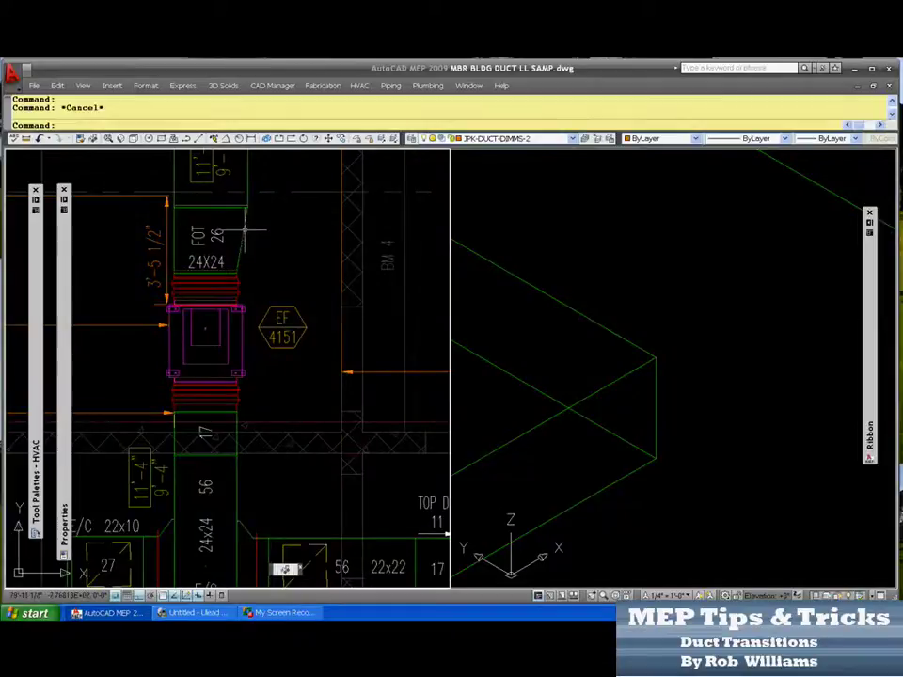
pyautogui.scroll(-5, 243, 226)
pyautogui.scroll(3, 208, 215)
pyautogui.scroll(-3, 209, 215)
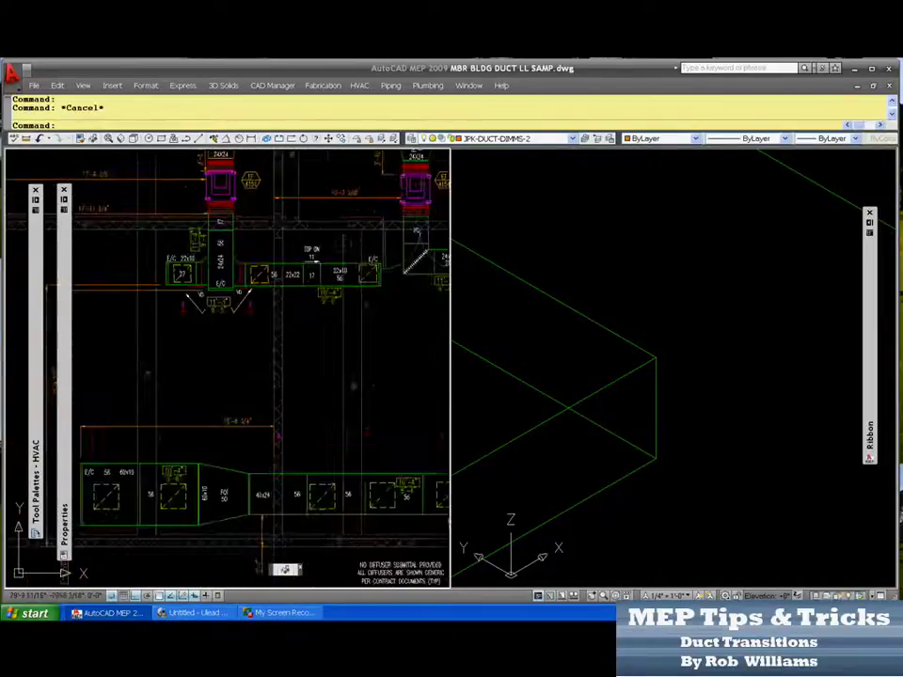
pyautogui.scroll(3, 212, 212)
pyautogui.scroll(-3, 211, 211)
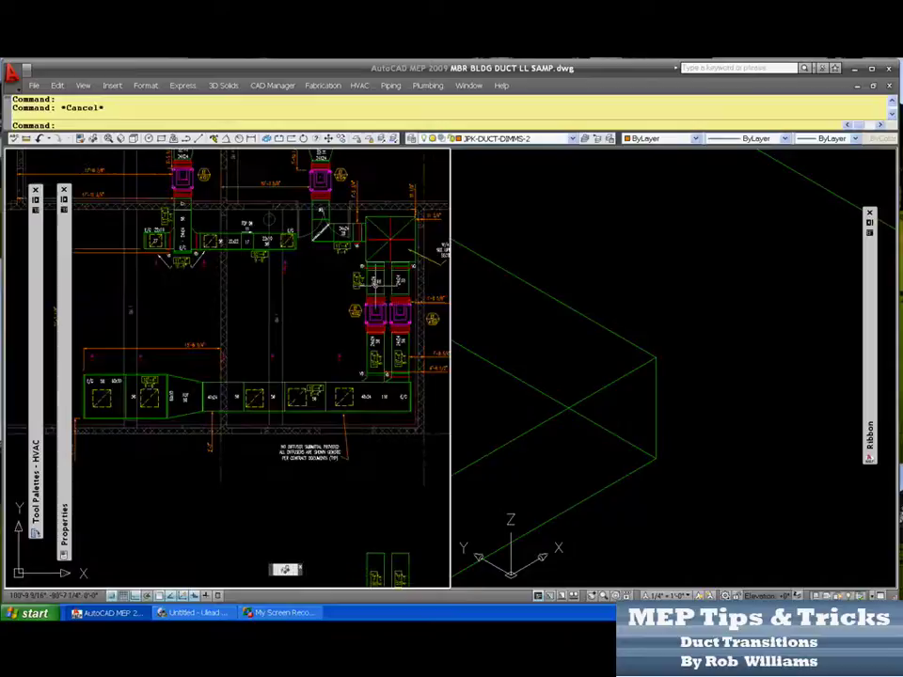
pyautogui.scroll(5, 233, 322)
pyautogui.scroll(-5, 234, 322)
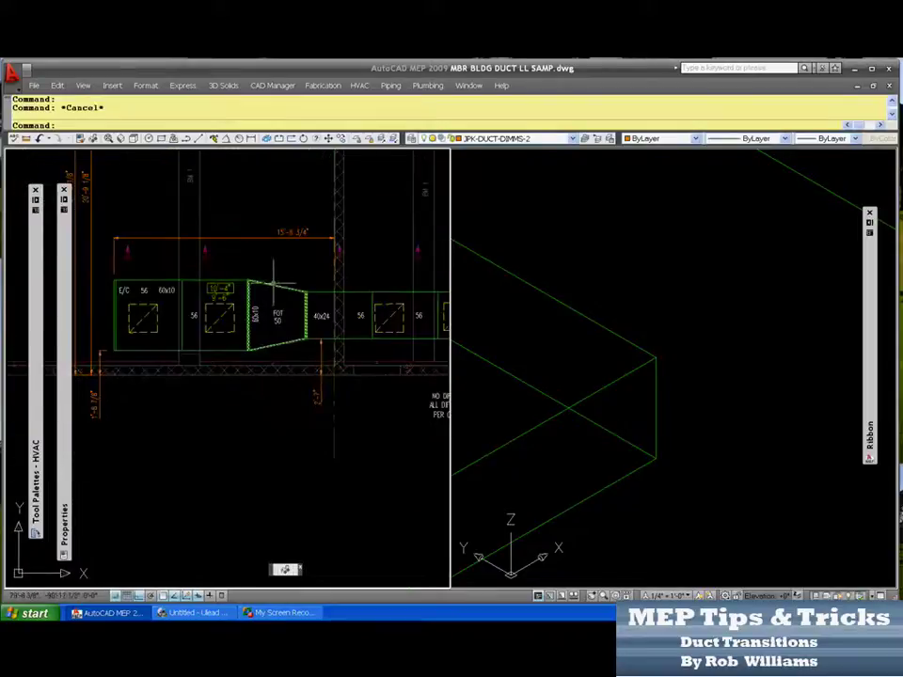
pyautogui.scroll(3, 189, 301)
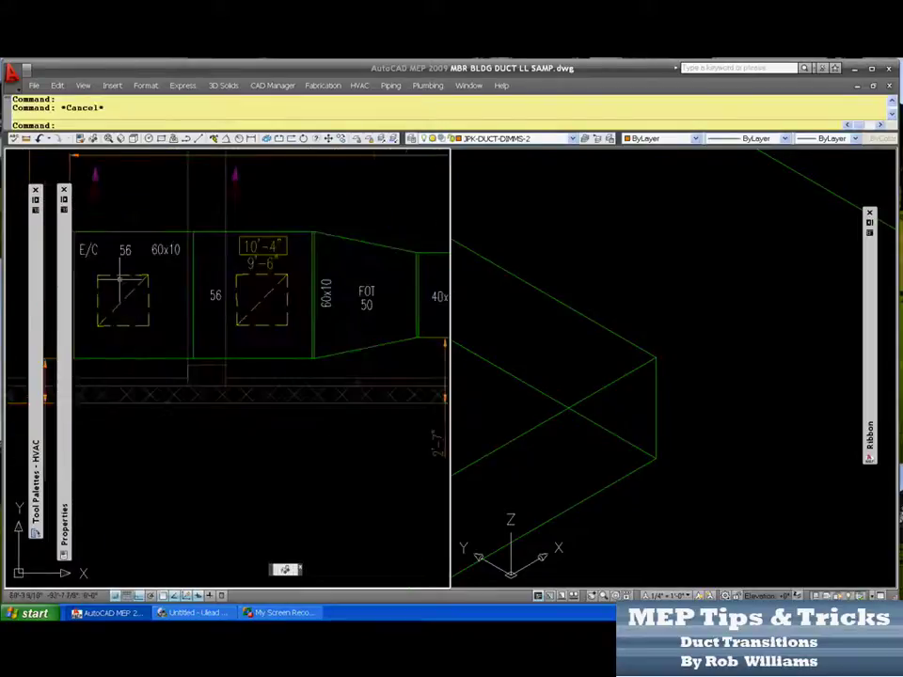
pyautogui.scroll(-2, 233, 303)
pyautogui.scroll(3, 234, 303)
pyautogui.scroll(-4, 229, 304)
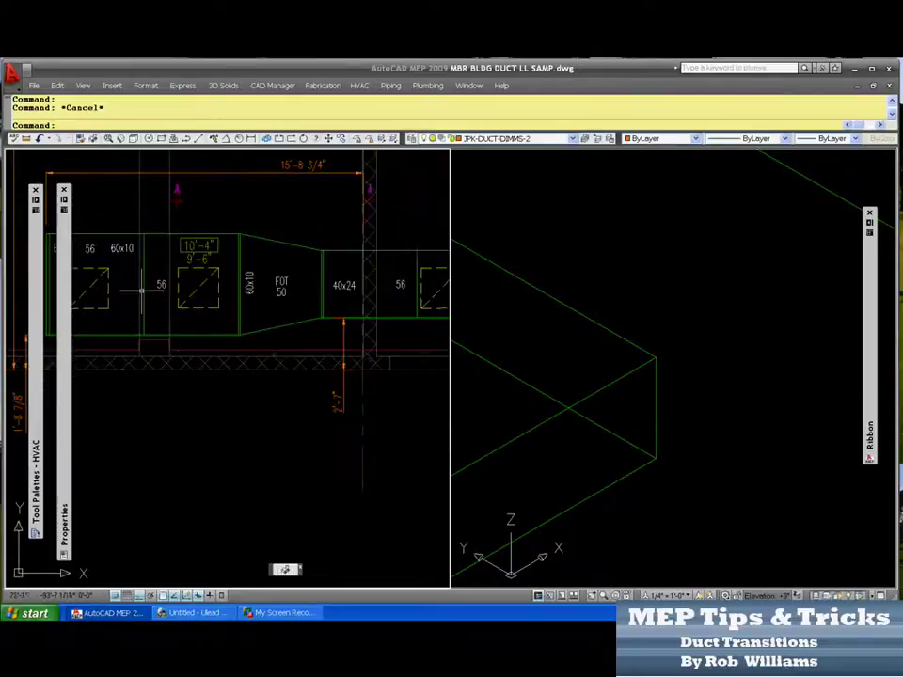
pyautogui.scroll(3, 433, 297)
pyautogui.scroll(-4, 330, 310)
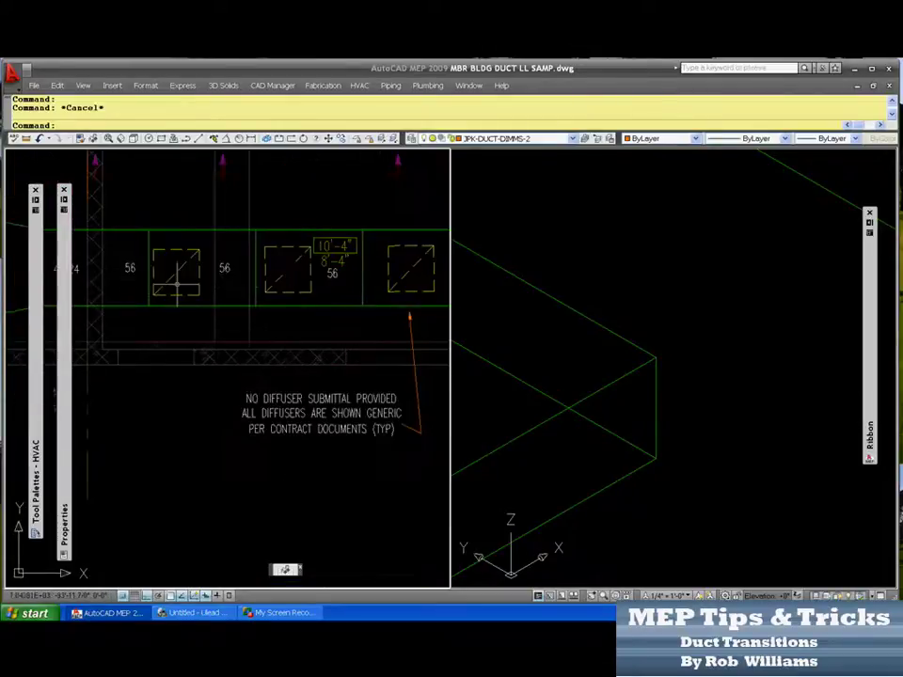
pyautogui.scroll(3, 301, 329)
pyautogui.scroll(4, 395, 274)
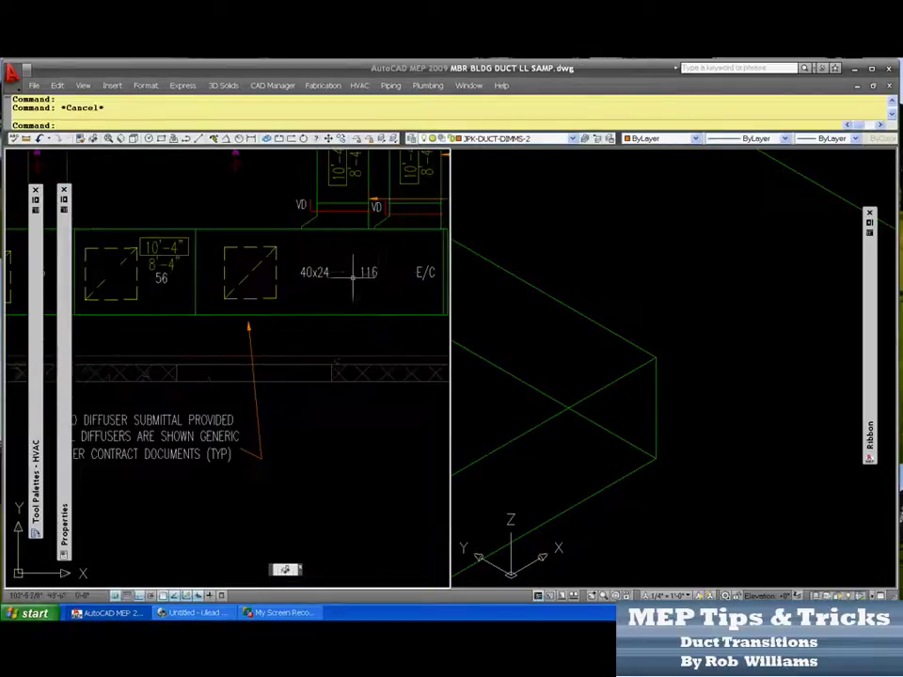
pyautogui.scroll(2, 379, 272)
pyautogui.scroll(-5, 380, 272)
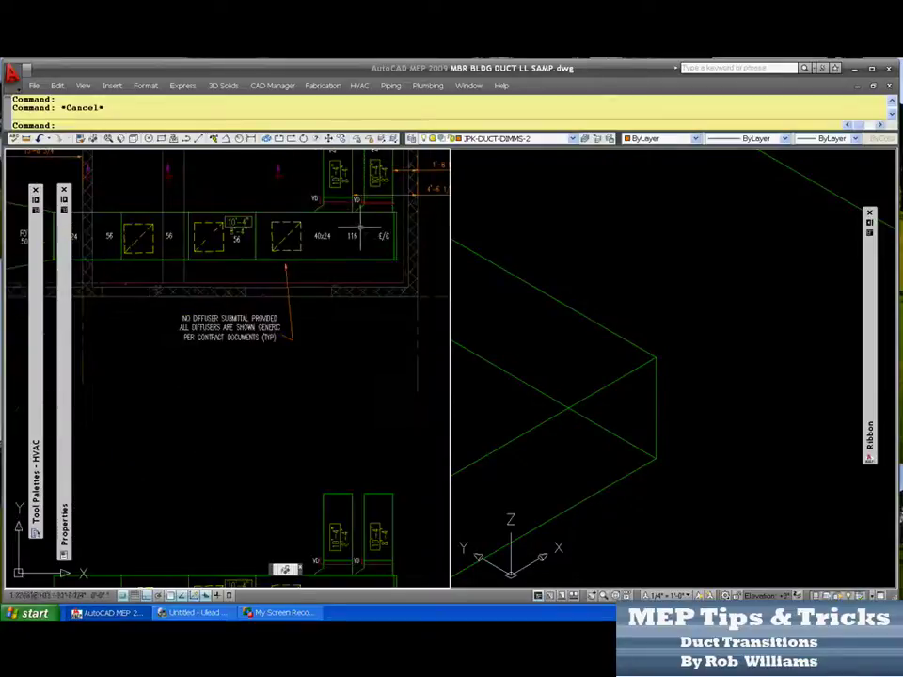
pyautogui.scroll(4, 161, 242)
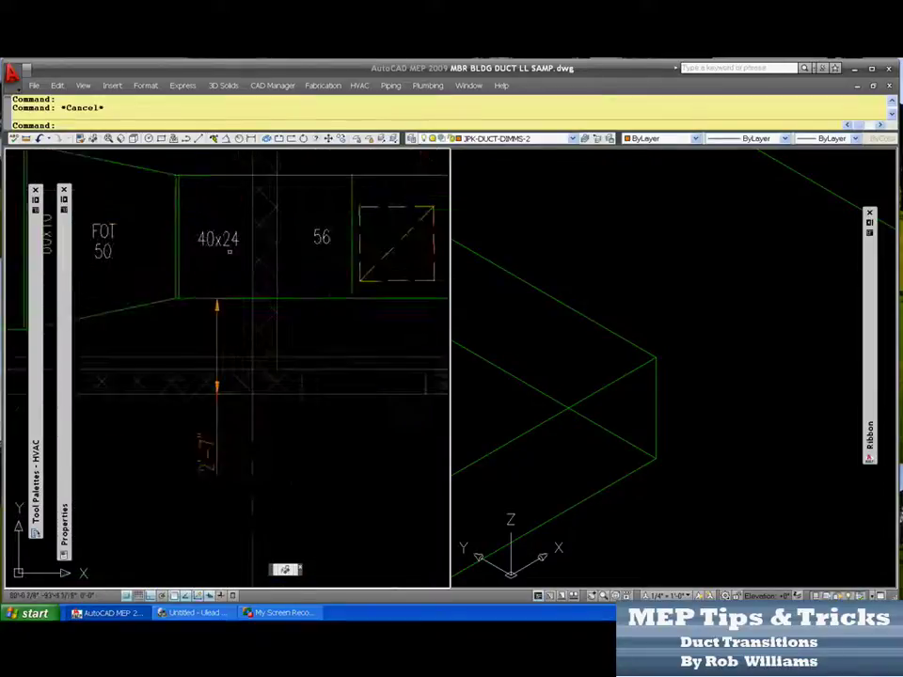
pyautogui.scroll(-3, 217, 249)
pyautogui.scroll(3, 268, 266)
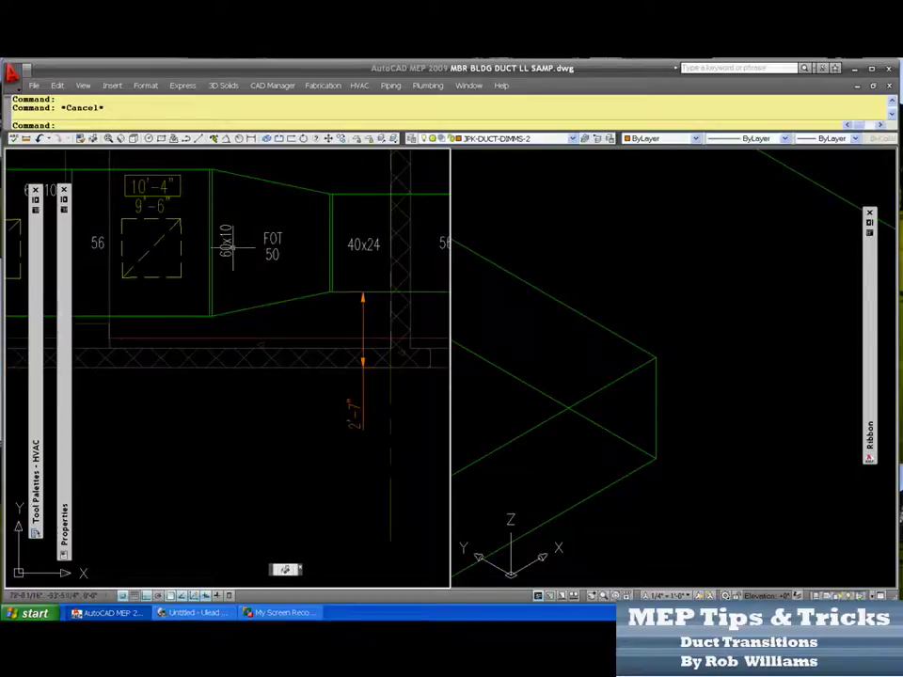
pyautogui.click(305, 296)
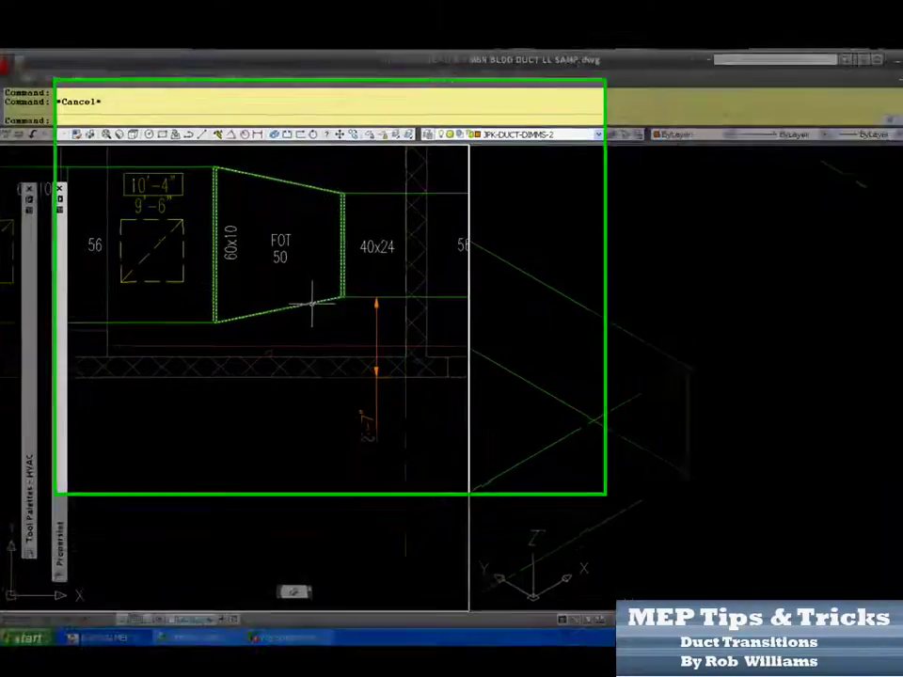
pyautogui.press('Escape')
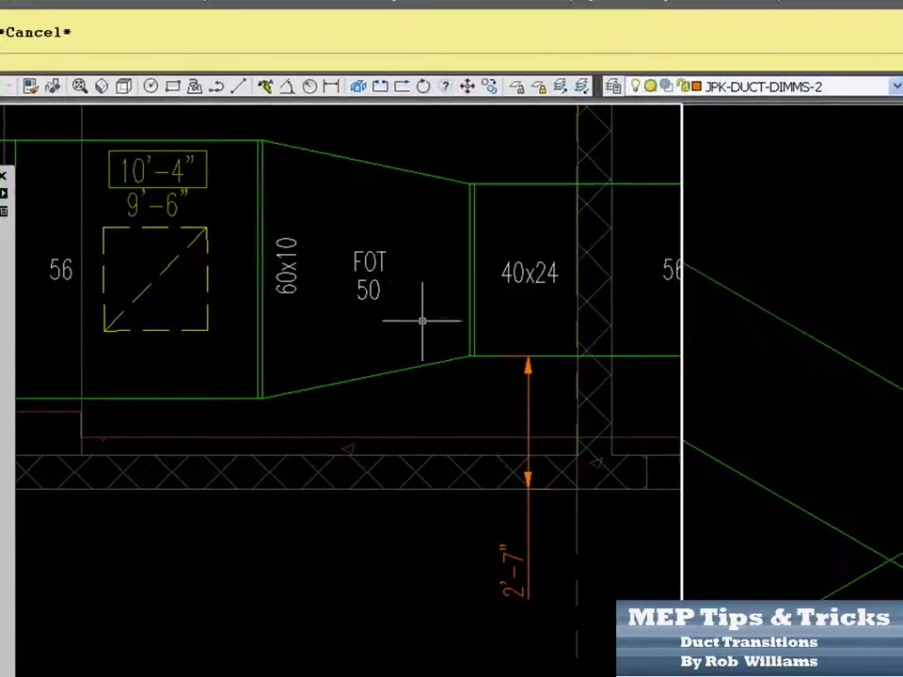
pyautogui.scroll(-5, 311, 268)
pyautogui.scroll(5, 433, 466)
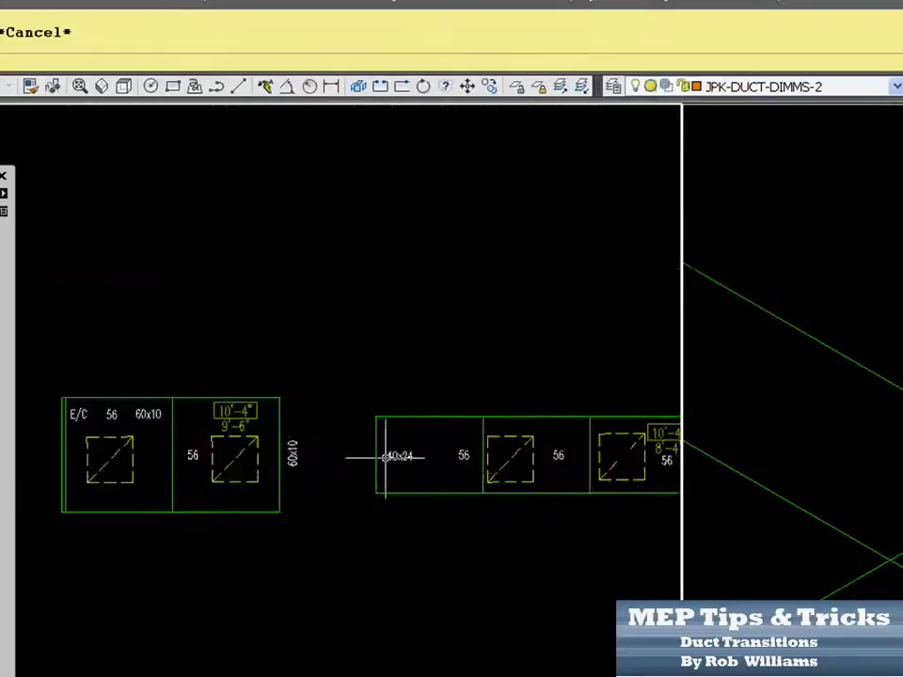
pyautogui.scroll(-4, 395, 447)
pyautogui.scroll(6, 343, 463)
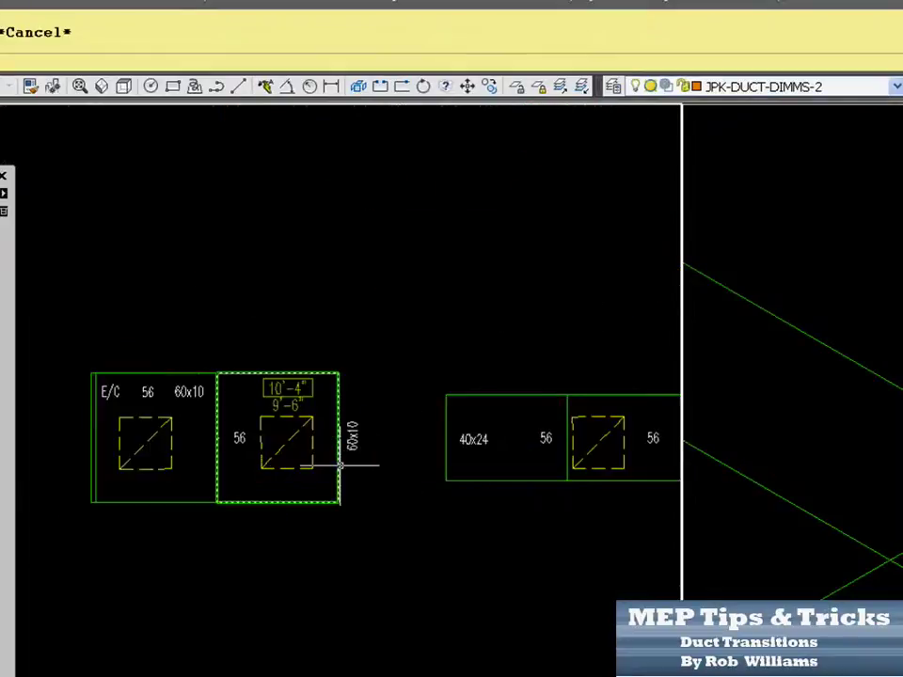
# Step: Start a new duct from the 60x10 duct's end with Top justification and open the width list
pyautogui.click(338, 389)
pyautogui.scroll(3, 356, 426)
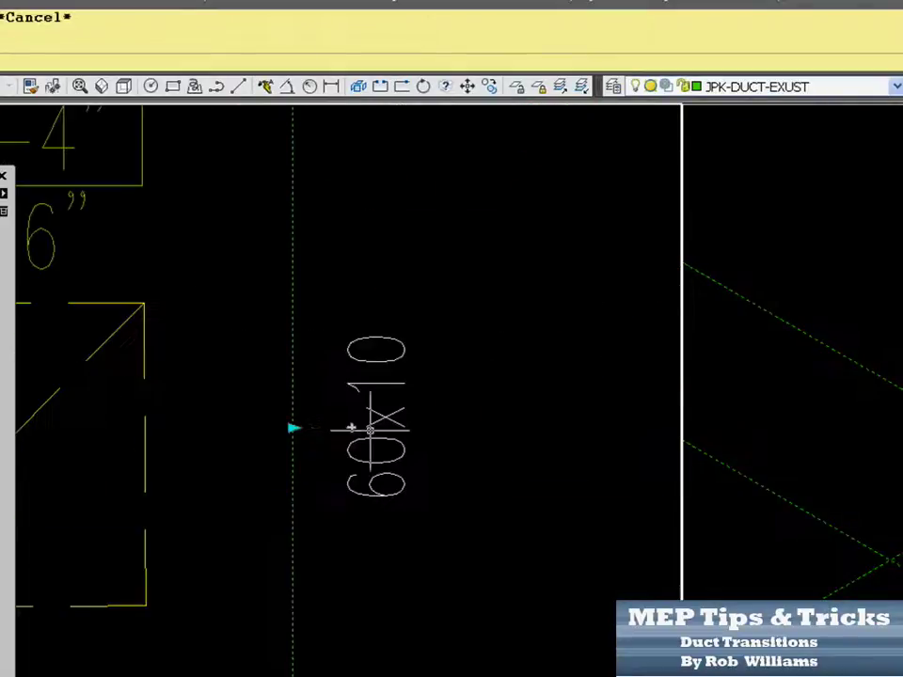
pyautogui.click(351, 428)
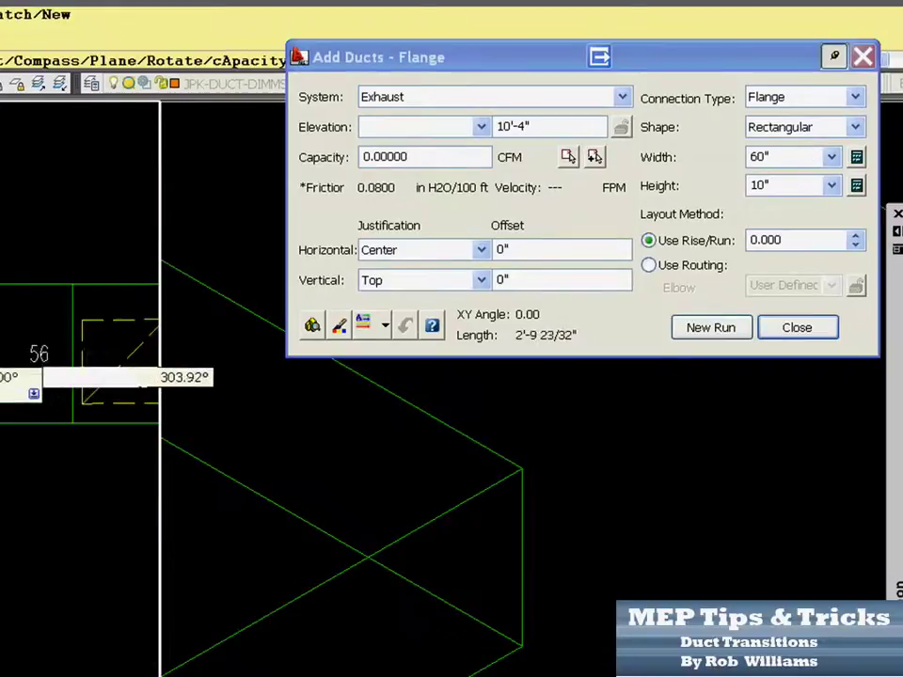
pyautogui.click(411, 281)
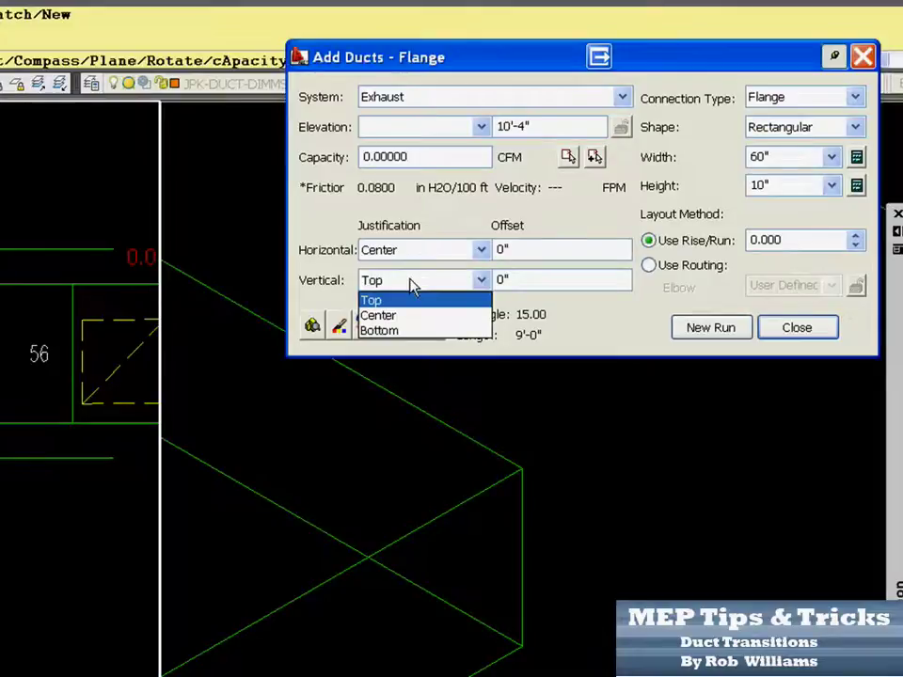
pyautogui.click(411, 281)
pyautogui.click(411, 281)
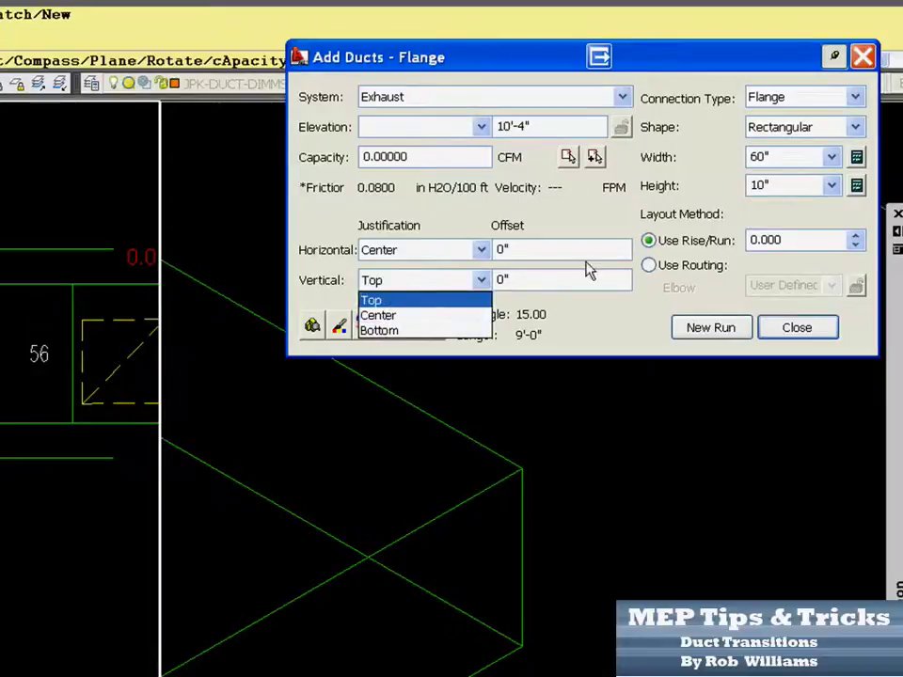
pyautogui.click(826, 162)
pyautogui.click(832, 158)
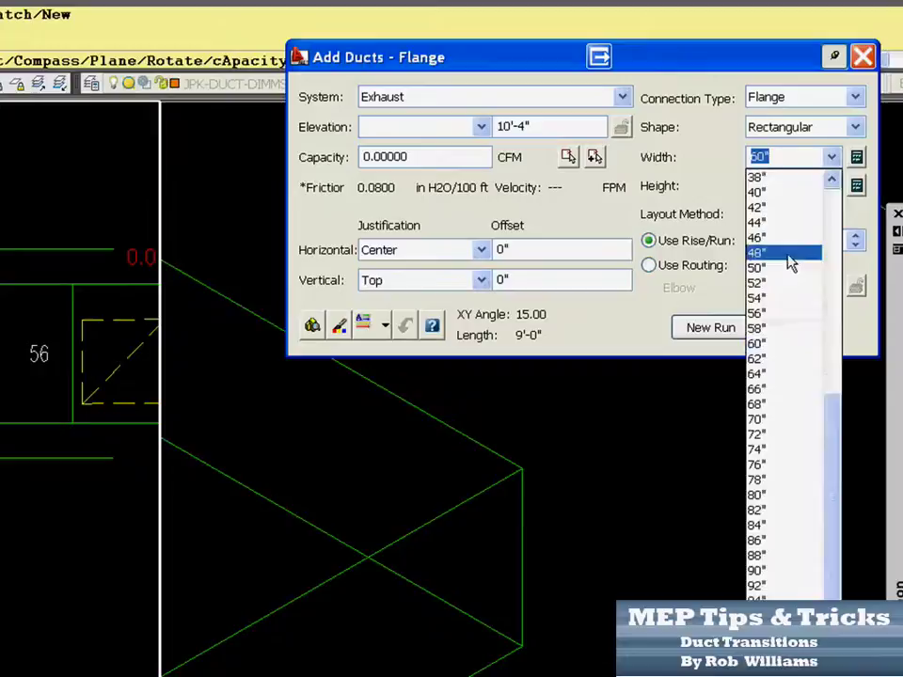
pyautogui.scroll(1, 785, 254)
# Step: Size the new duct 40" wide by 24" high and pick the 30-degree transition part
pyautogui.click(778, 241)
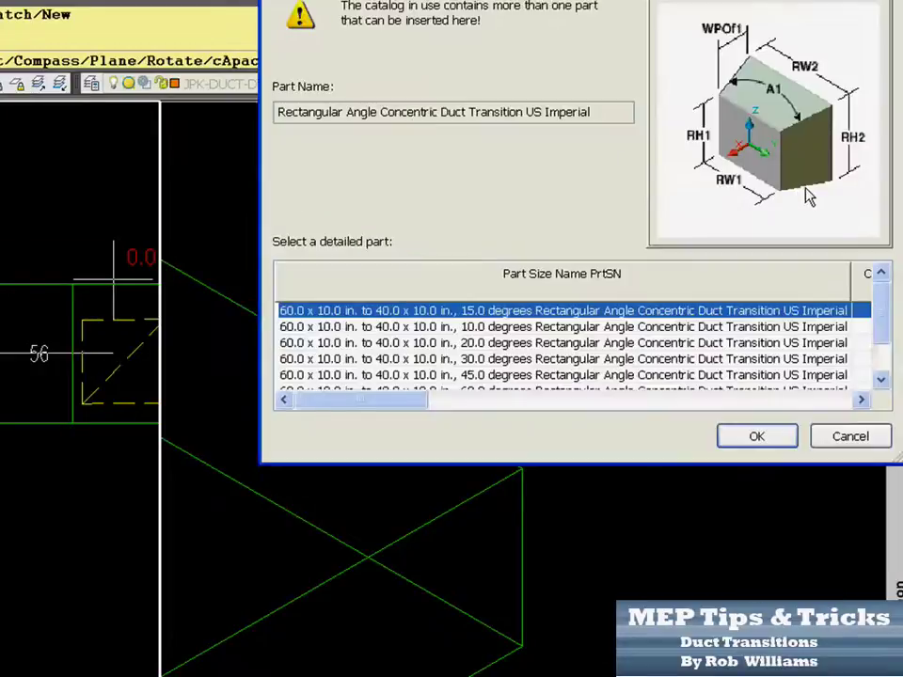
pyautogui.click(530, 359)
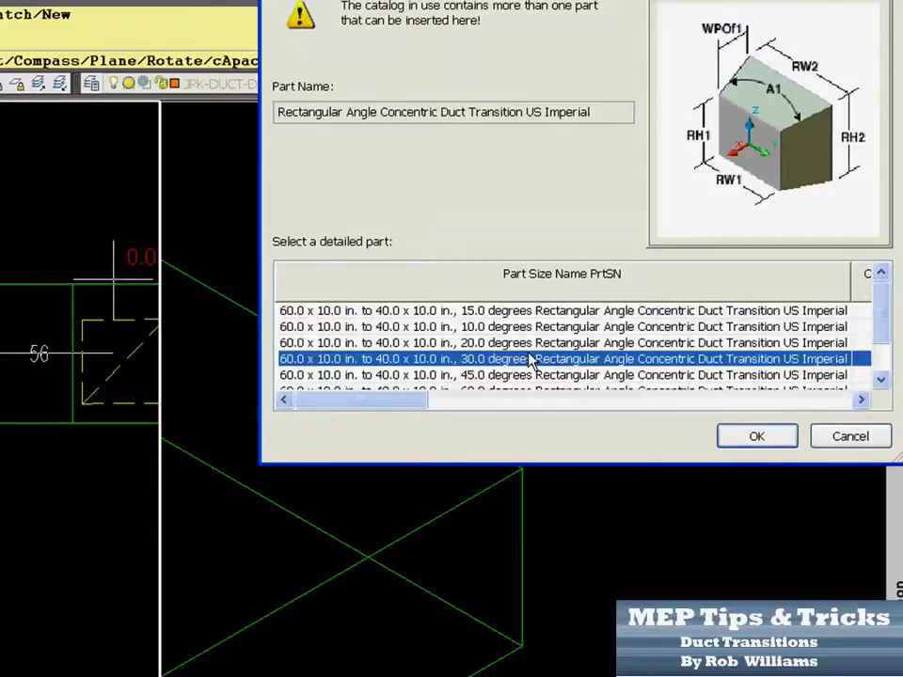
pyautogui.press('Return')
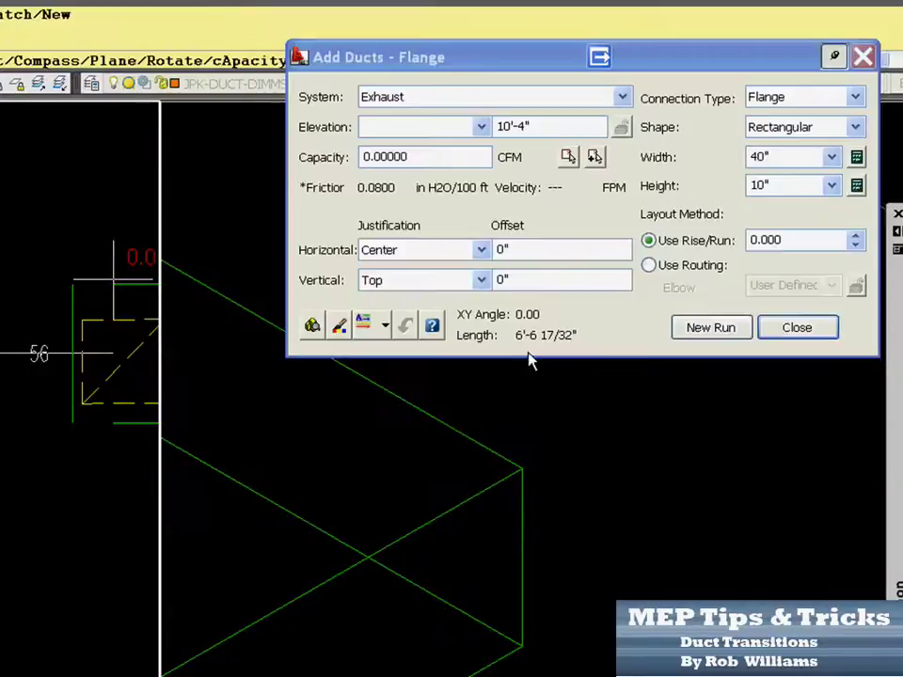
pyautogui.click(832, 186)
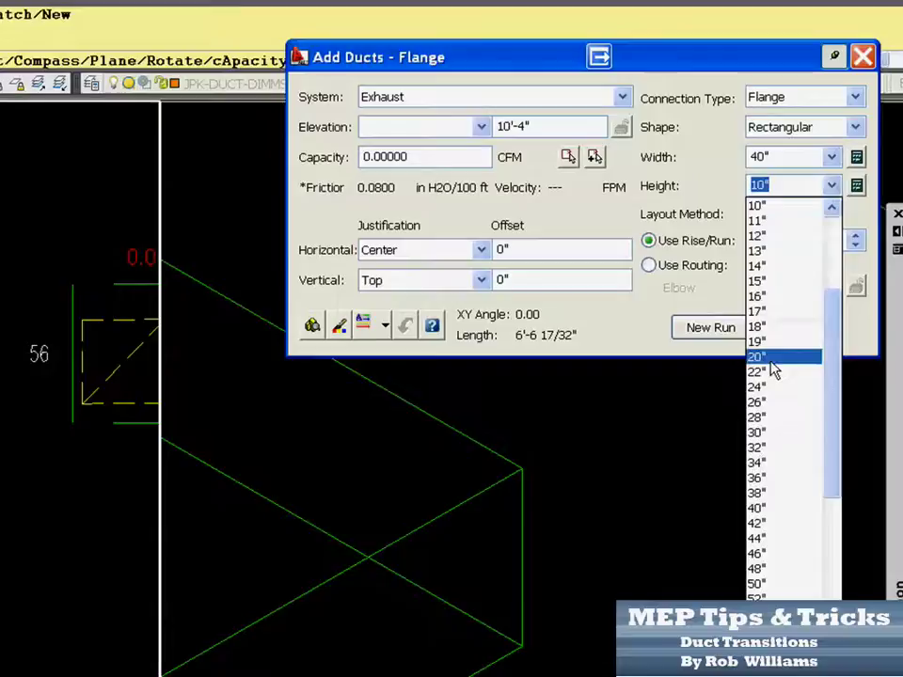
pyautogui.scroll(-2, 771, 389)
pyautogui.press('Return')
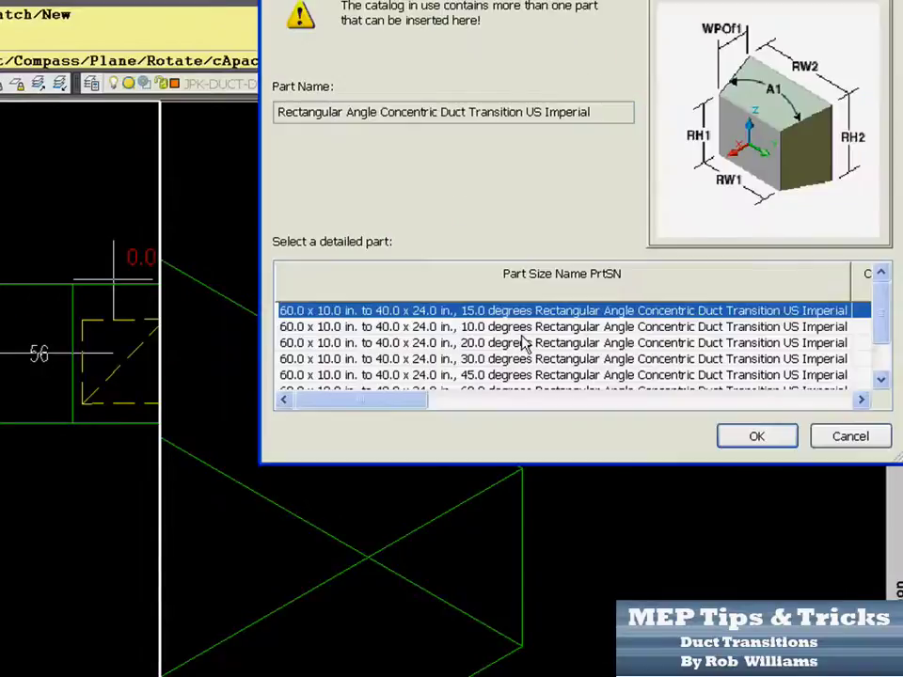
pyautogui.click(496, 358)
# Step: Confirm the transition, end Add Ducts, and try selecting the short N/A duct piece
pyautogui.press('Return')
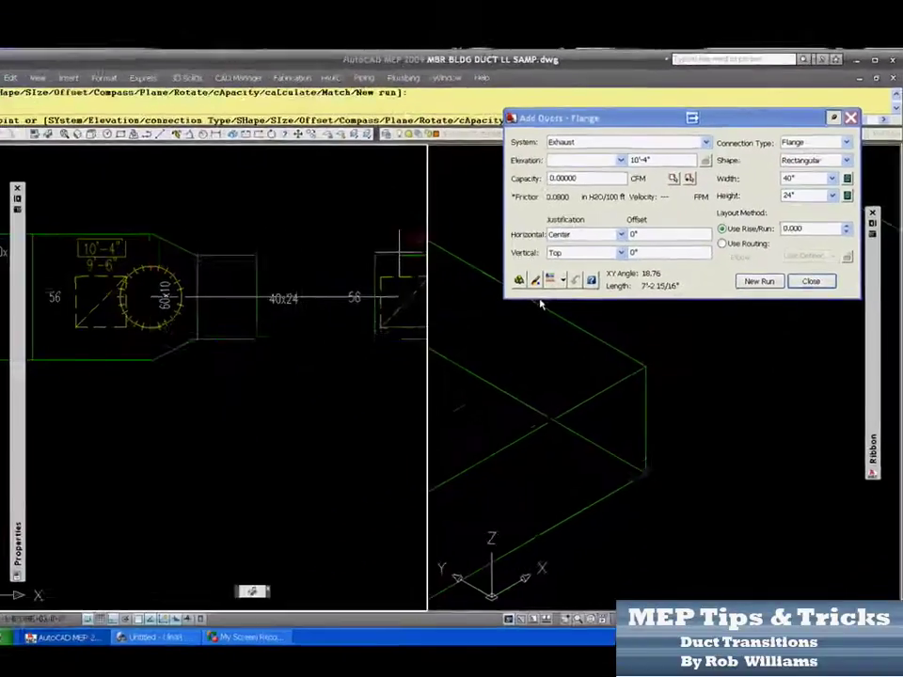
pyautogui.scroll(3, 282, 287)
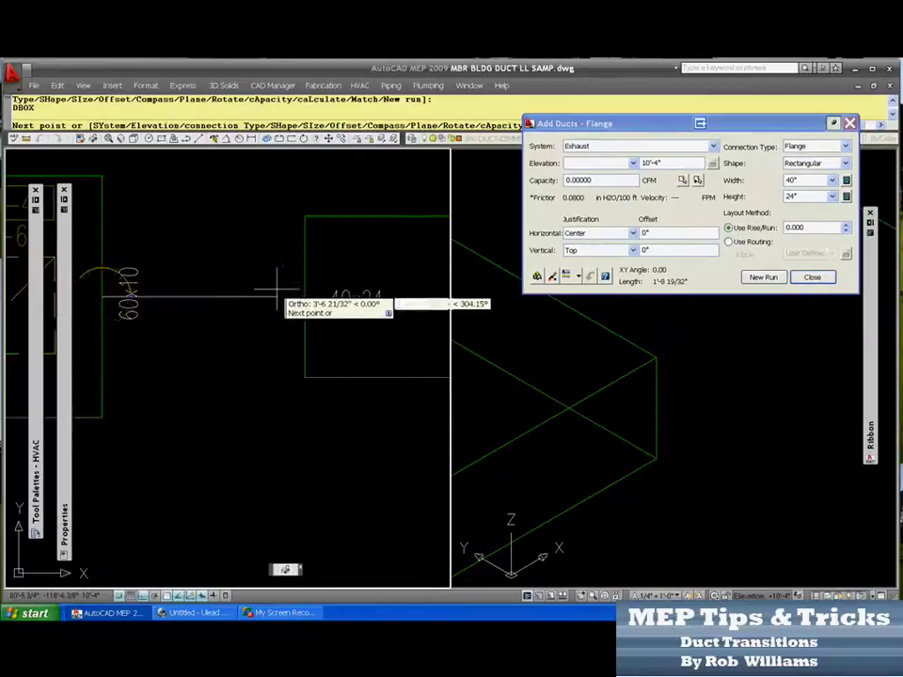
pyautogui.press('Escape')
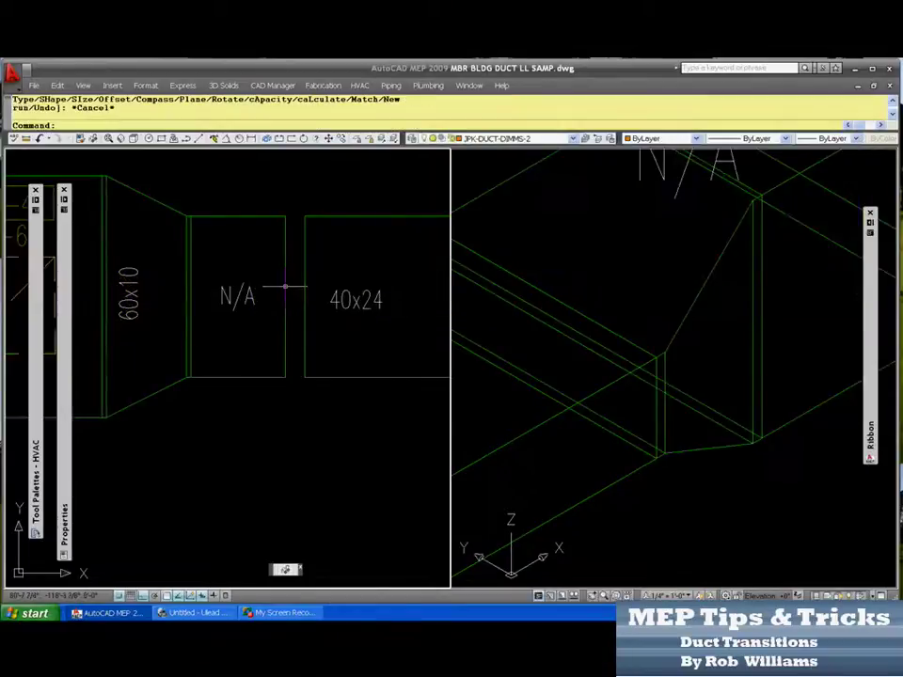
pyautogui.click(286, 275)
pyautogui.click(280, 256)
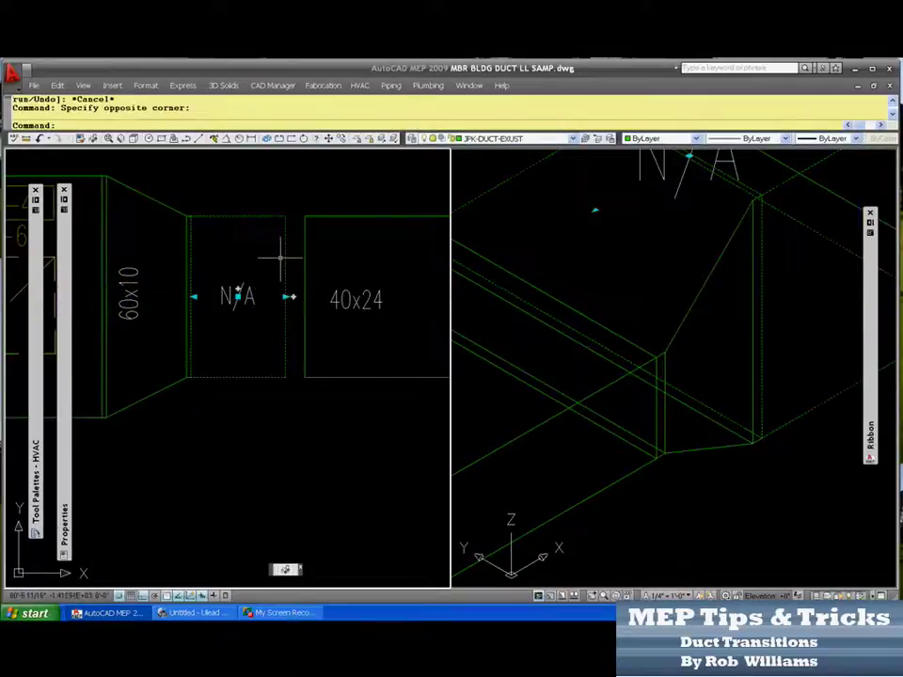
pyautogui.click(288, 297)
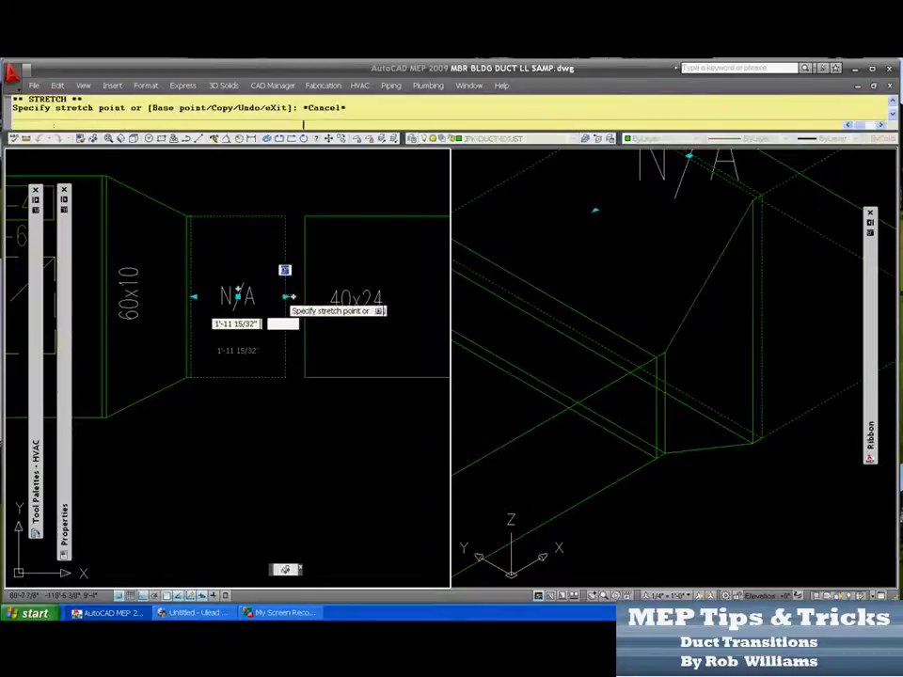
pyautogui.scroll(-2, 264, 297)
pyautogui.press('Escape')
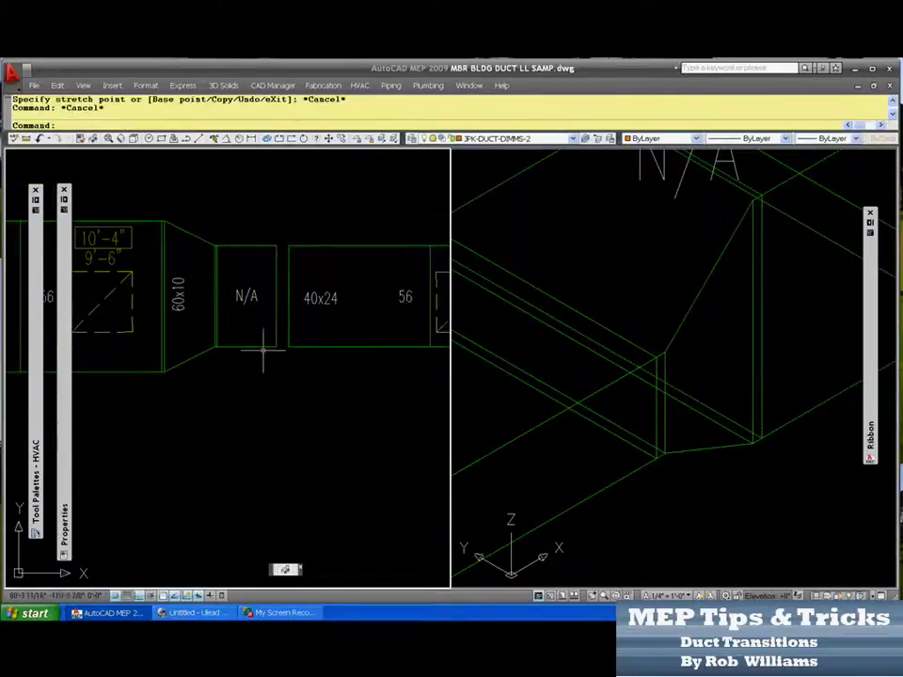
# Step: Select the short N/A duct piece and delete it
pyautogui.click(263, 347)
pyautogui.click(244, 223)
pyautogui.press('Escape')
pyautogui.scroll(4, 226, 240)
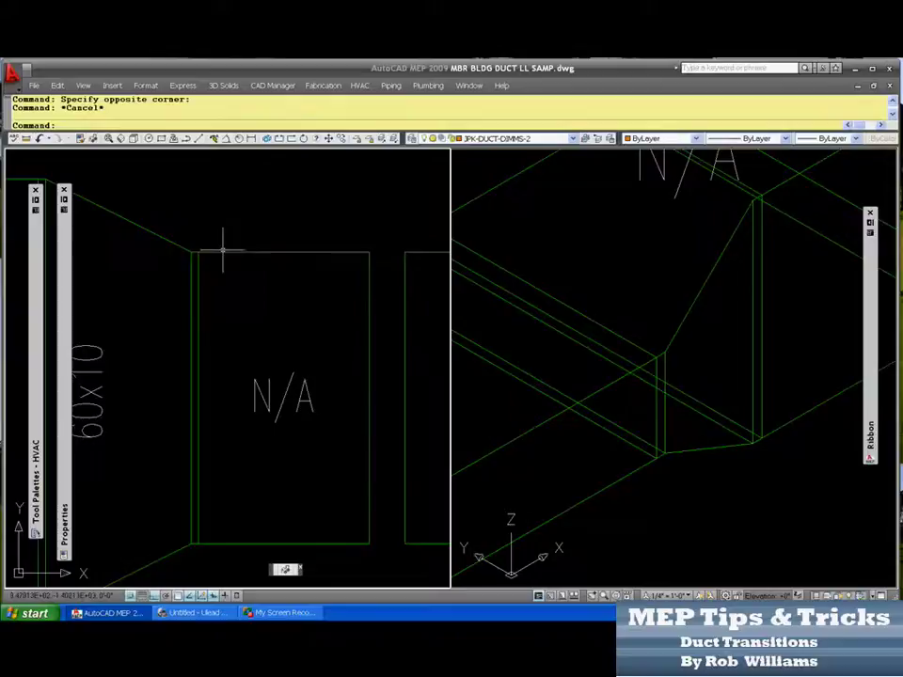
pyautogui.click(222, 245)
pyautogui.scroll(-2, 239, 252)
pyautogui.scroll(-2, 267, 250)
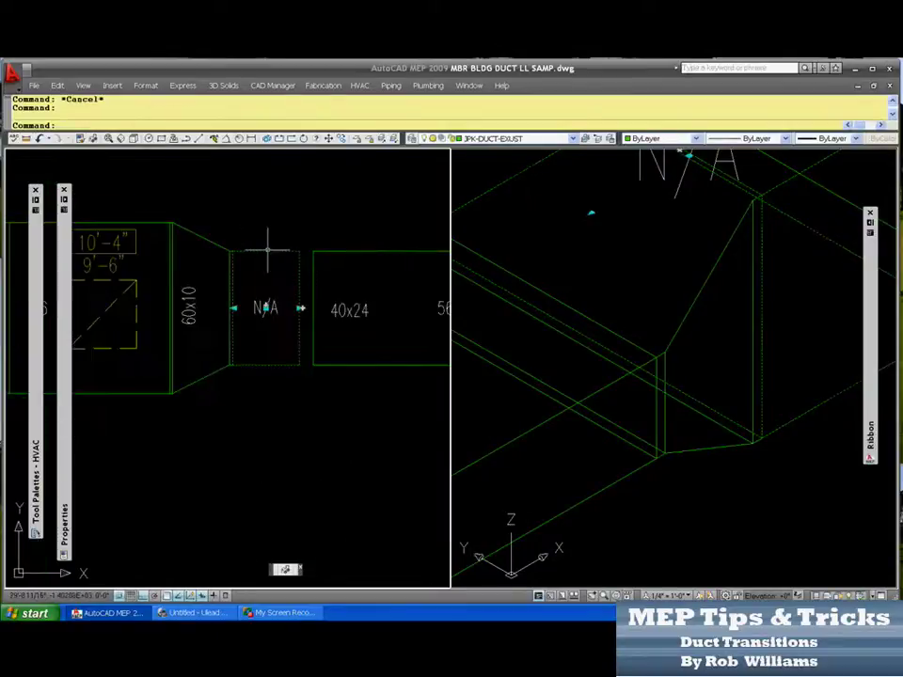
pyautogui.press('Delete')
# Step: Select the 60x10 transition fitting in the plan view and check its open end
pyautogui.scroll(-2, 272, 244)
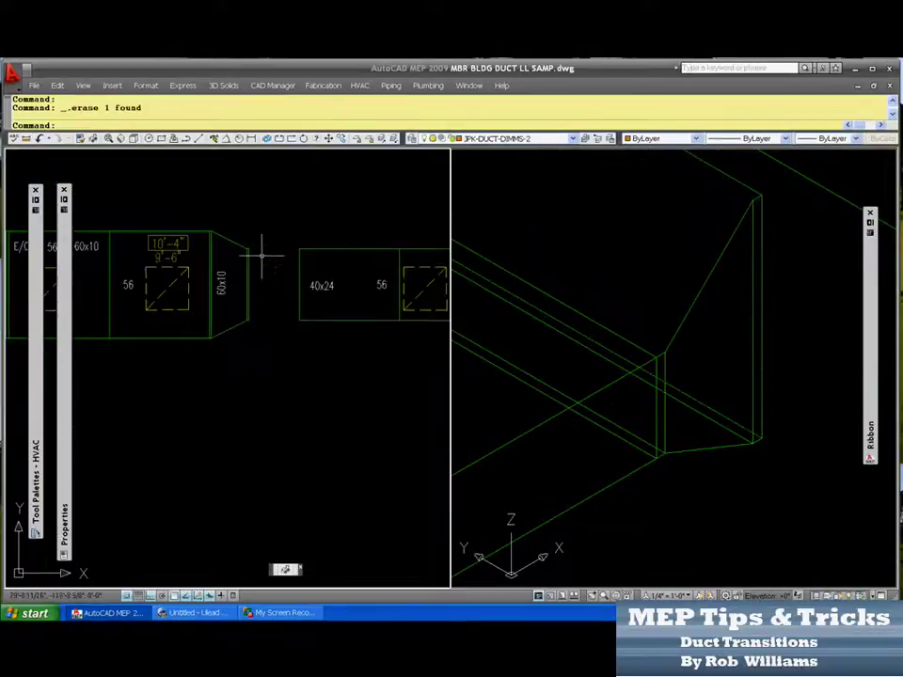
pyautogui.click(250, 255)
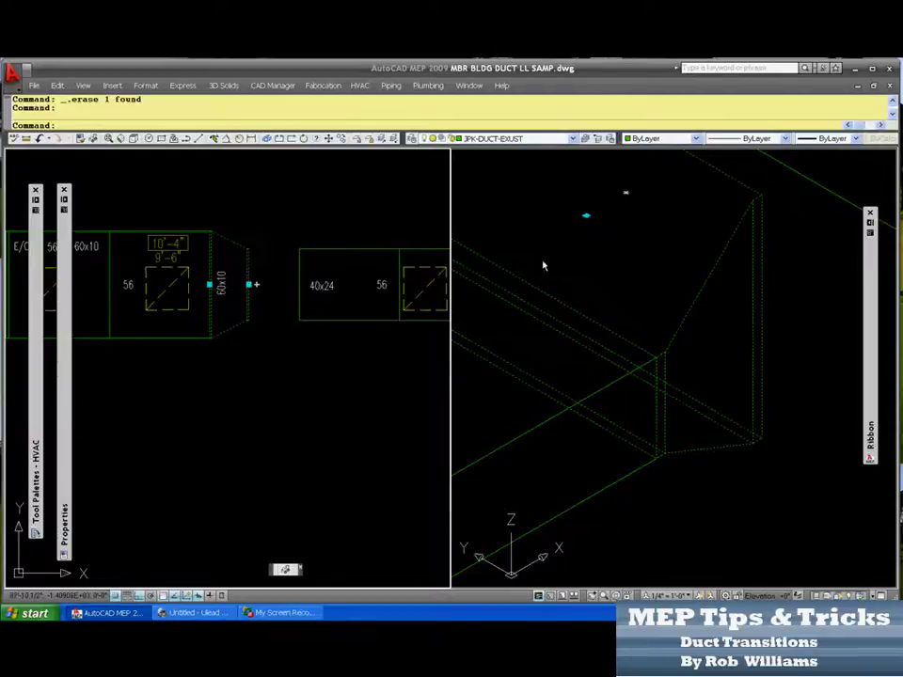
pyautogui.scroll(-4, 565, 245)
pyautogui.press('Escape')
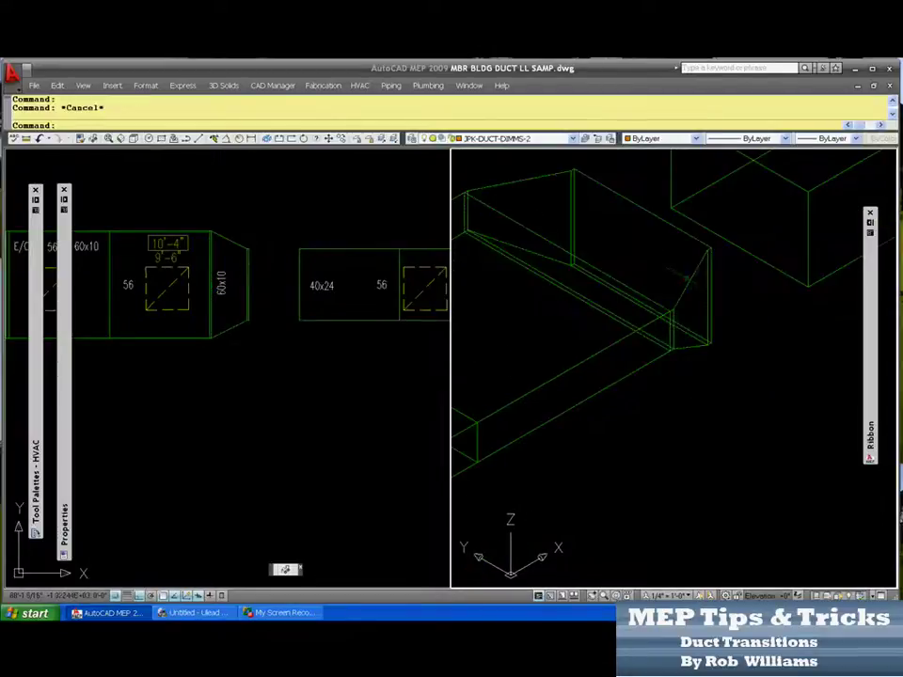
pyautogui.scroll(3, 686, 277)
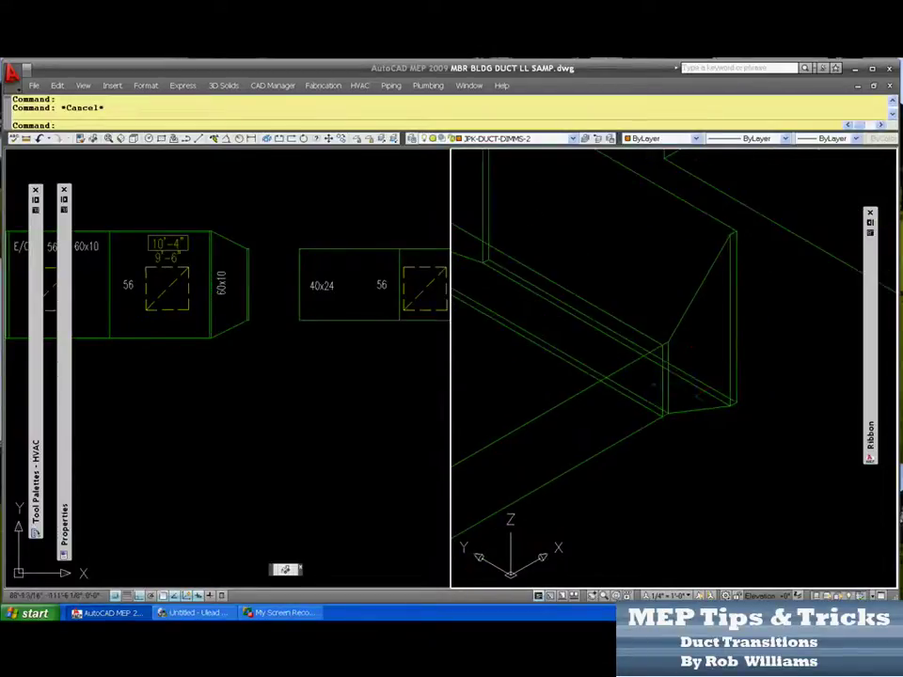
pyautogui.click(254, 306)
pyautogui.click(249, 303)
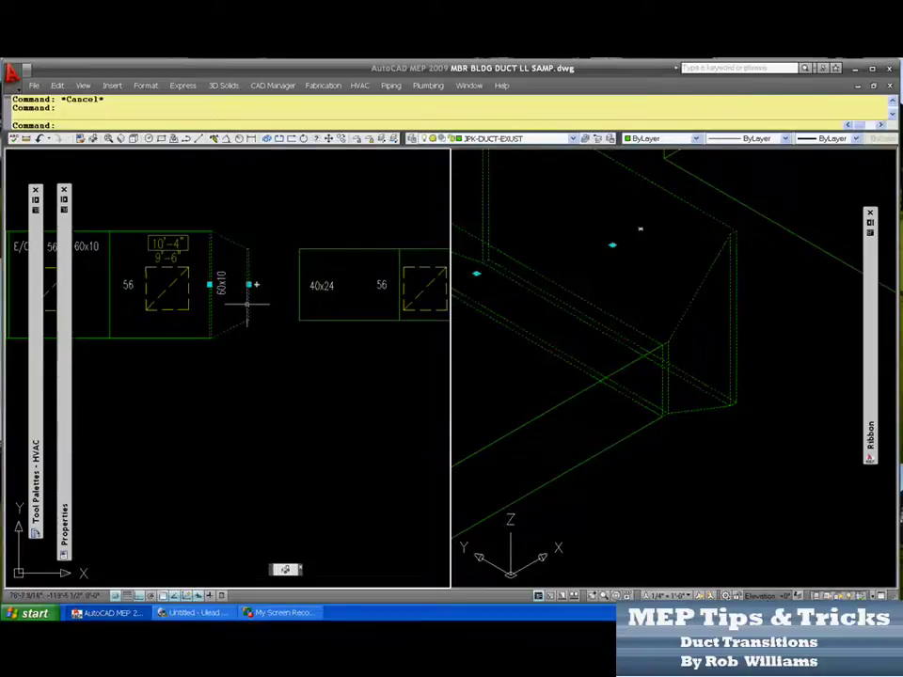
pyautogui.scroll(-2, 247, 303)
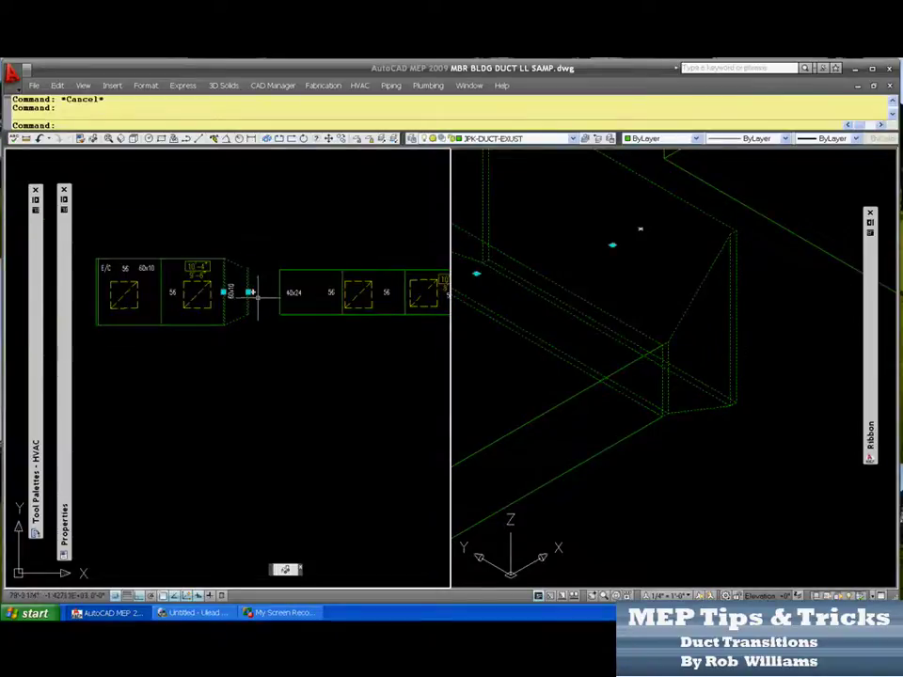
pyautogui.scroll(2, 253, 299)
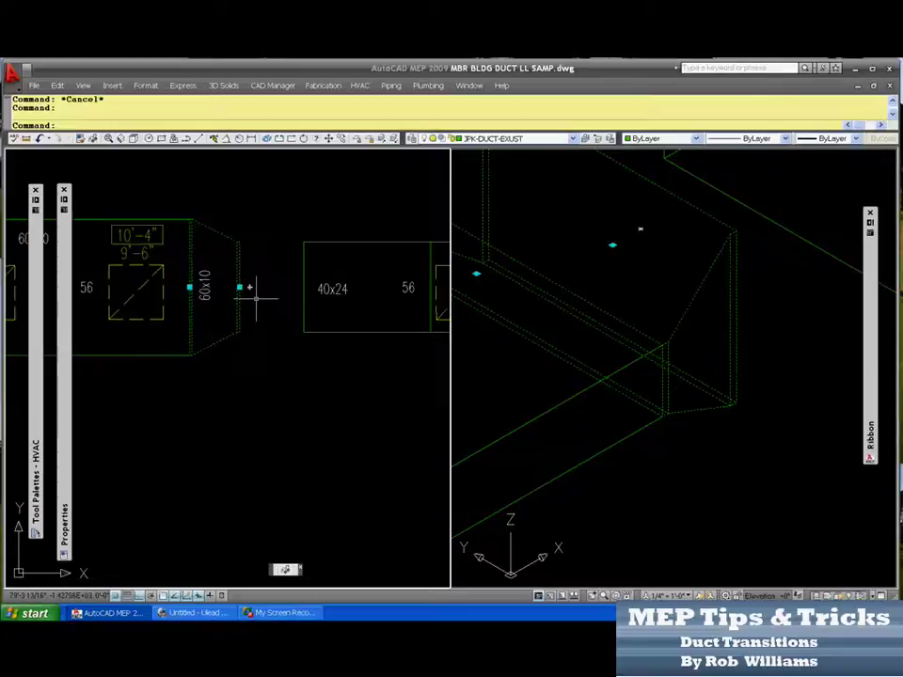
pyautogui.scroll(-3, 243, 275)
pyautogui.scroll(2, 244, 270)
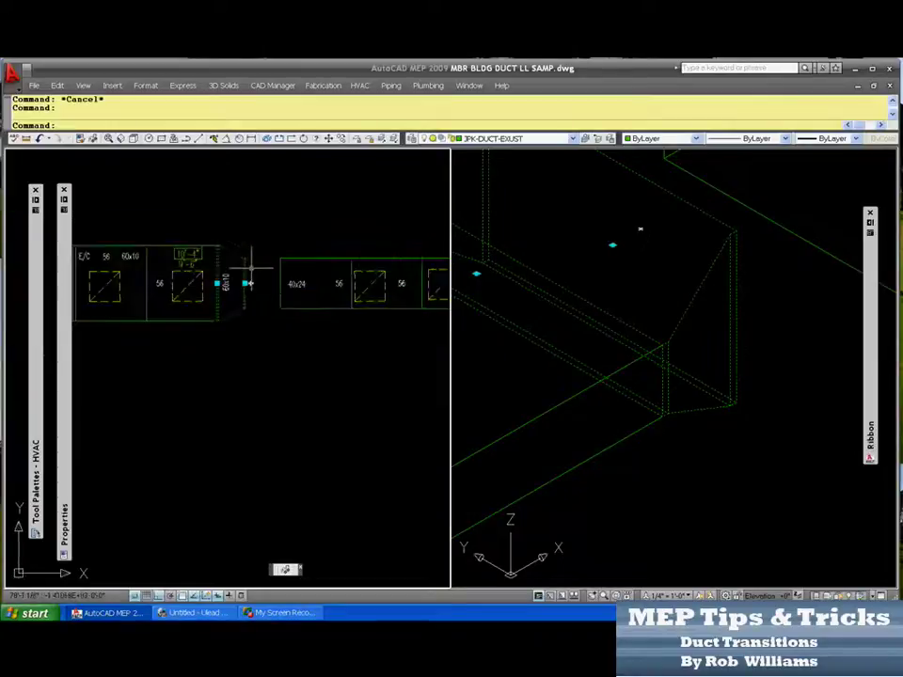
pyautogui.click(249, 289)
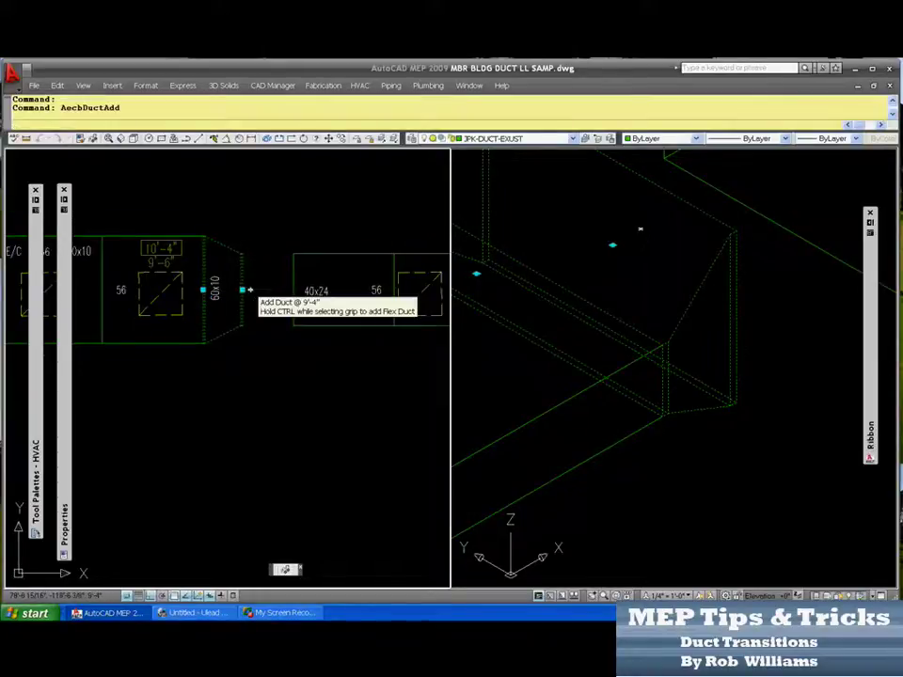
pyautogui.scroll(2, 250, 288)
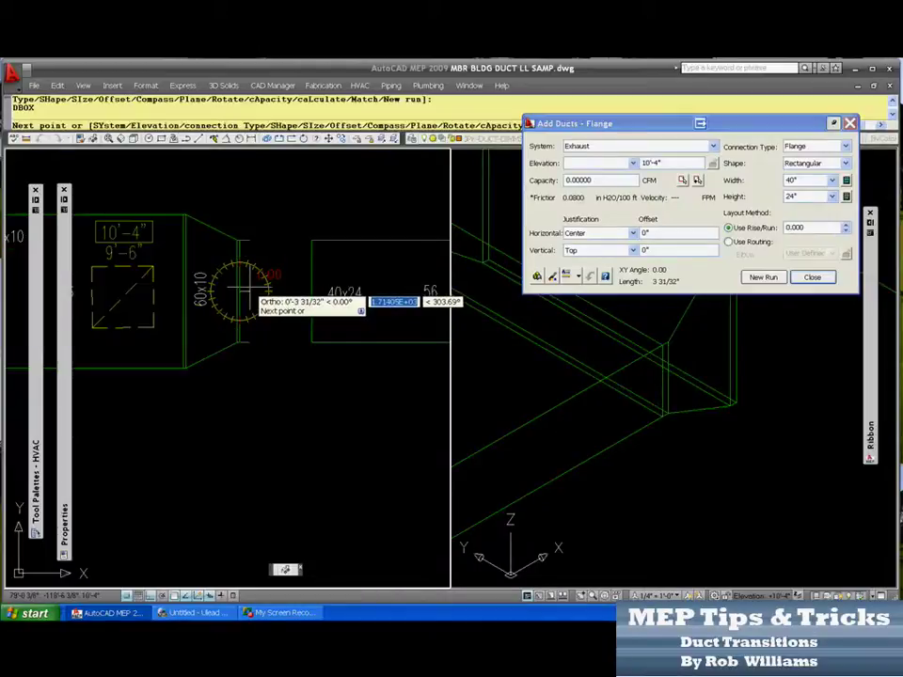
pyautogui.press('Escape')
# Step: Open Duct Fitting Modify for the transition and apply a Width Offset Factor of -2
pyautogui.click(241, 291)
pyautogui.rightClick(240, 290)
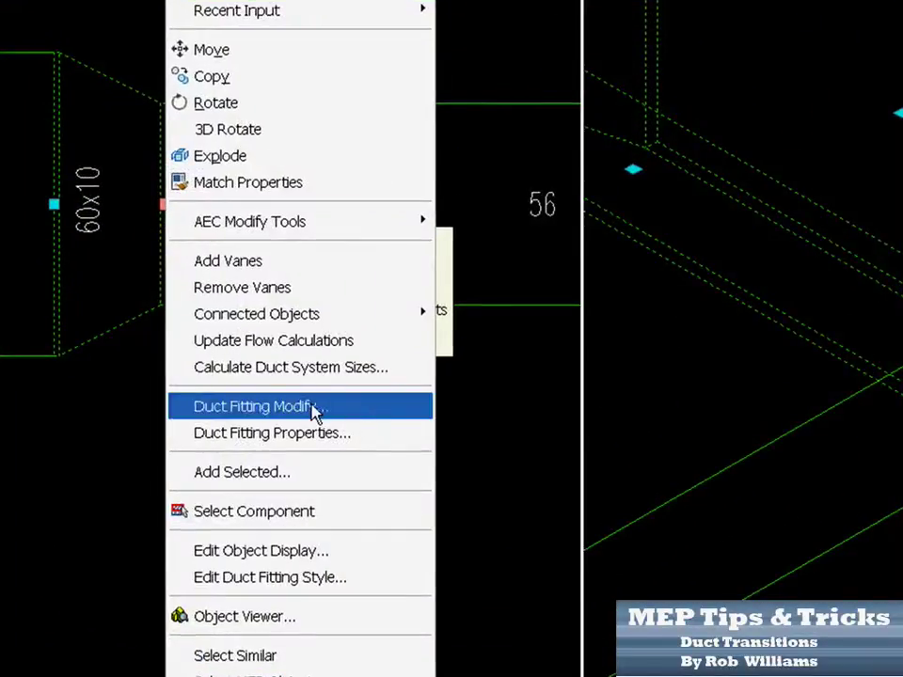
pyautogui.click(315, 412)
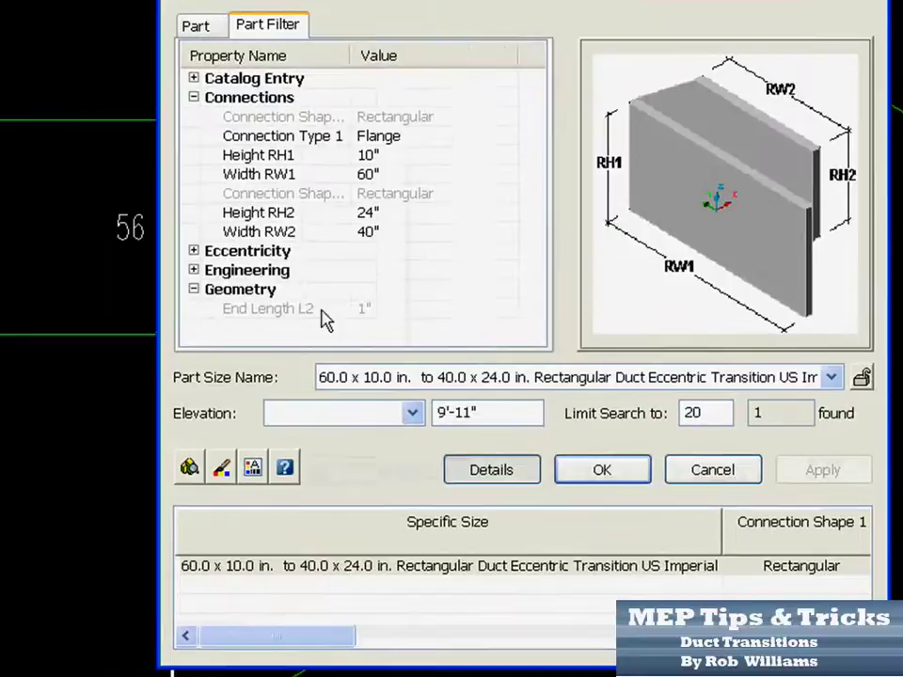
pyautogui.doubleClick(250, 253)
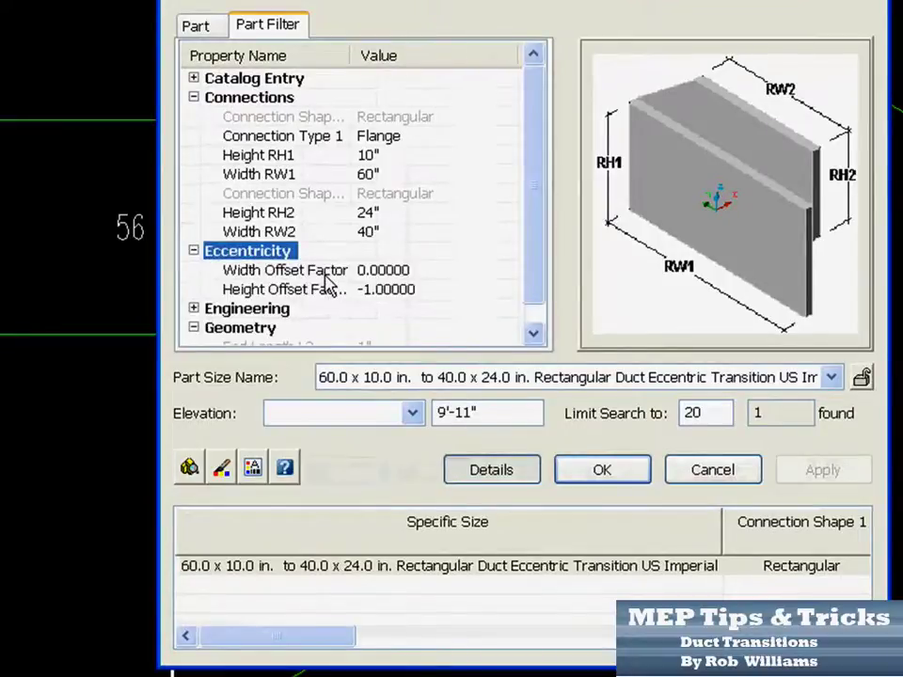
pyautogui.click(363, 273)
pyautogui.click(488, 270)
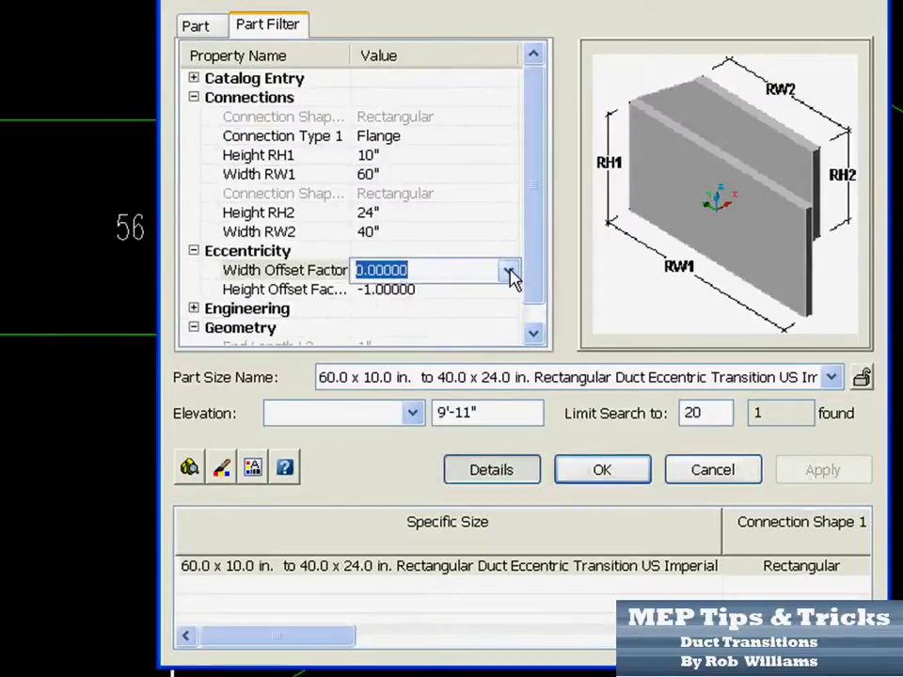
pyautogui.click(509, 272)
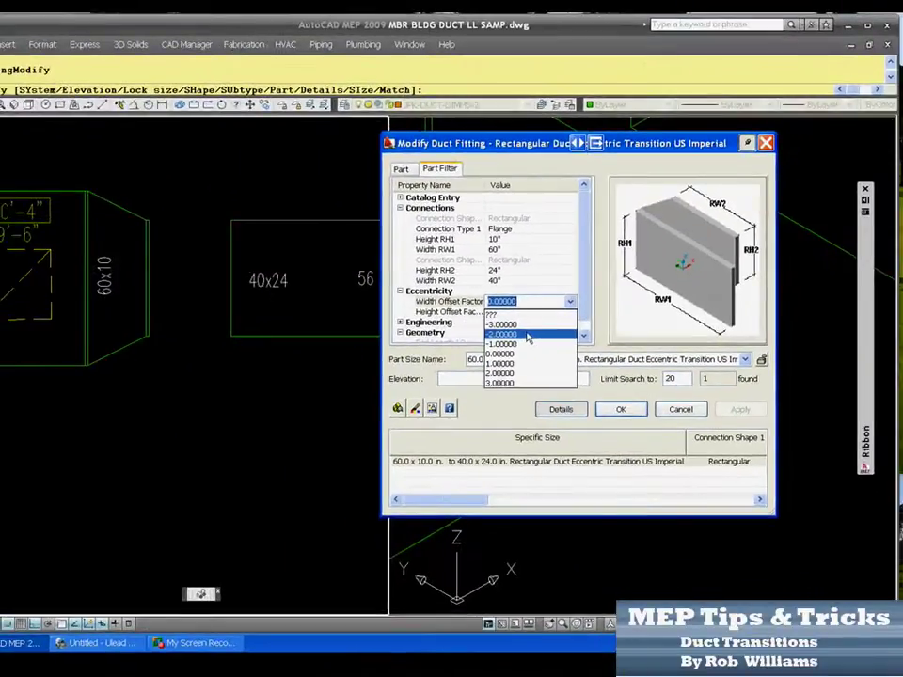
pyautogui.click(527, 335)
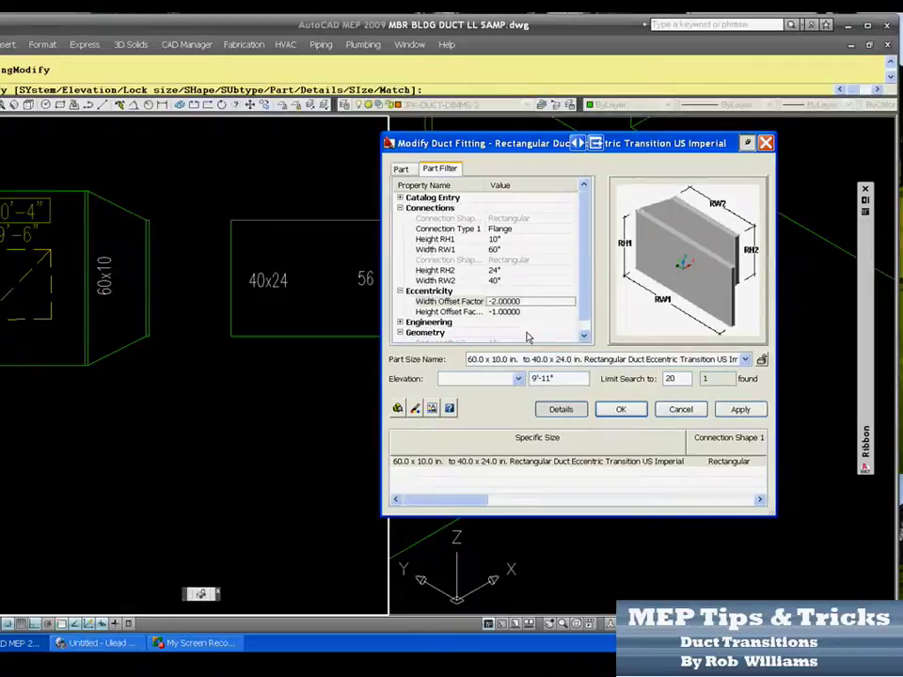
pyautogui.click(739, 410)
# Step: Reset the Width Offset Factor to 0, apply it, and select the Height Offset Factor
pyautogui.click(540, 300)
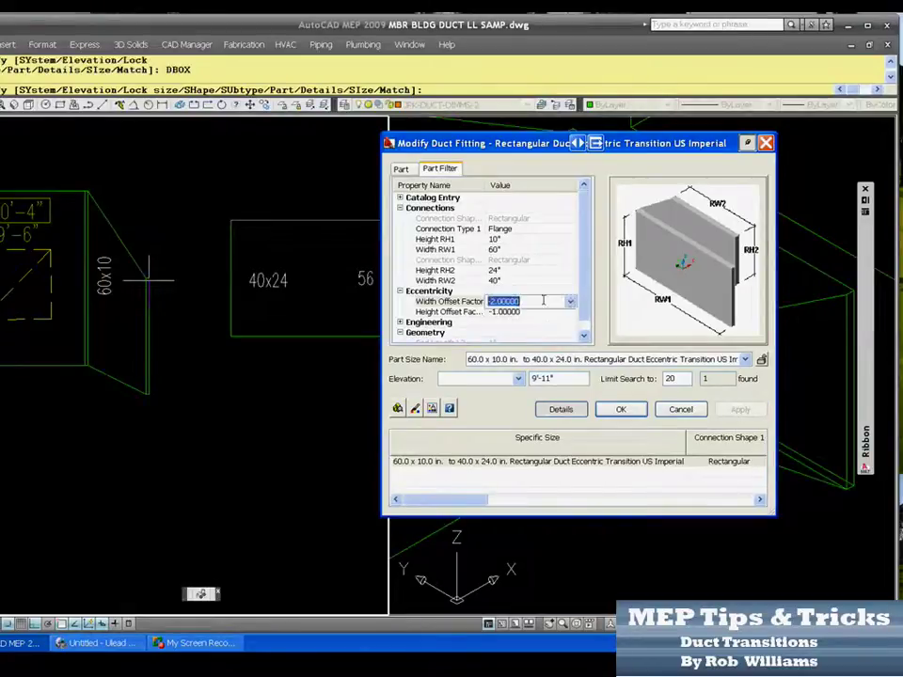
pyautogui.click(532, 302)
pyautogui.click(522, 354)
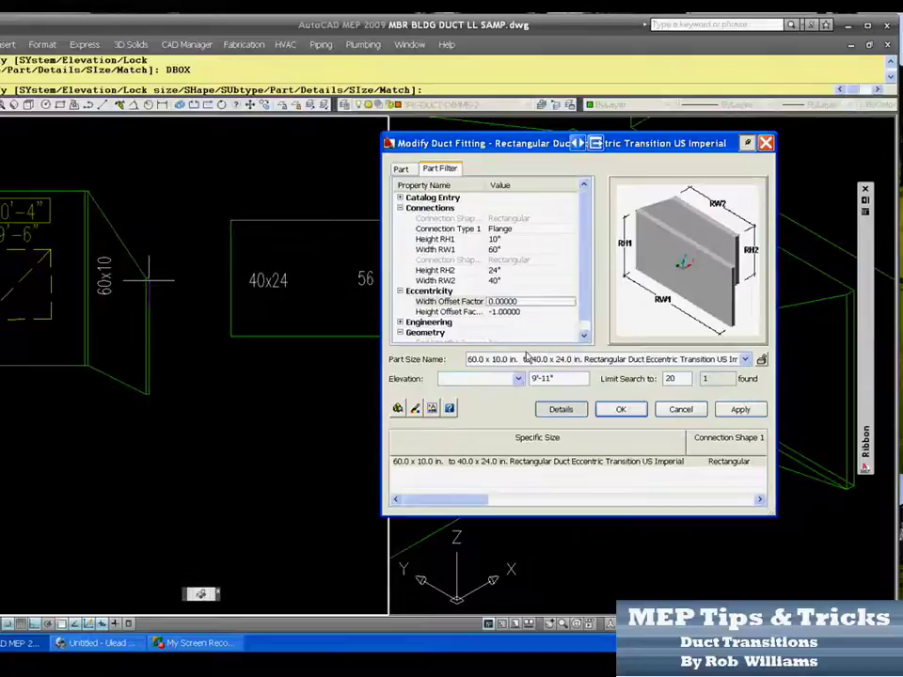
pyautogui.click(738, 411)
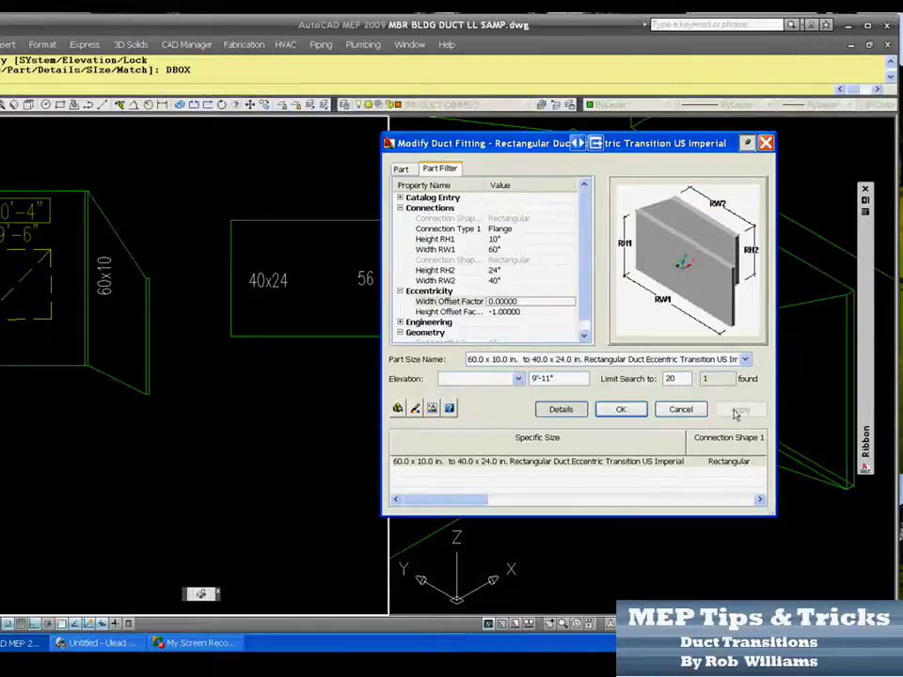
pyautogui.click(511, 314)
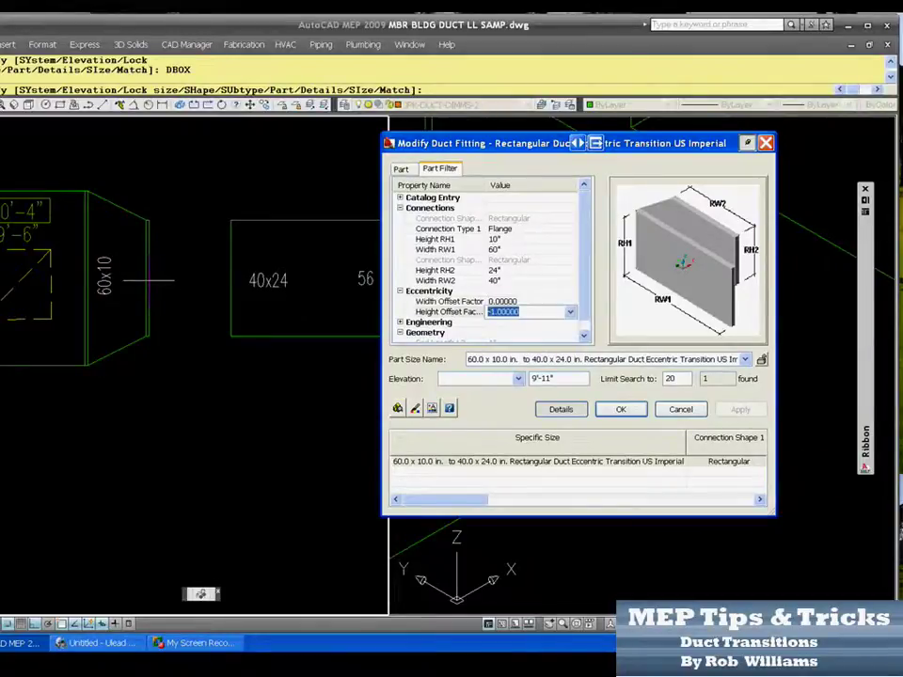
pyautogui.scroll(-1, 473, 319)
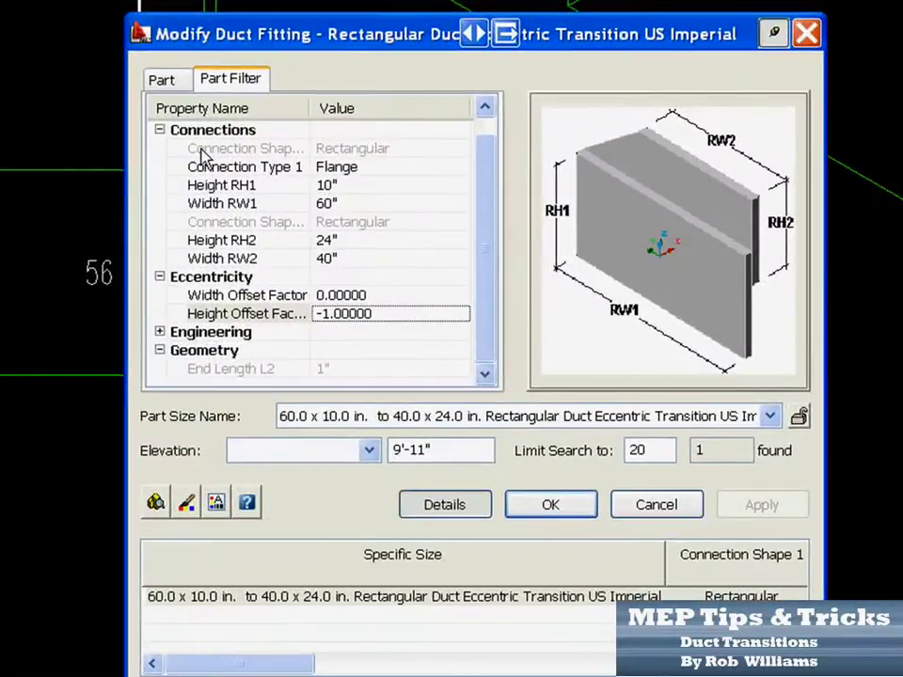
# Step: Choose Rectangular Length Eccentric Duct Transition in the Part tree and review its filter properties
pyautogui.click(173, 84)
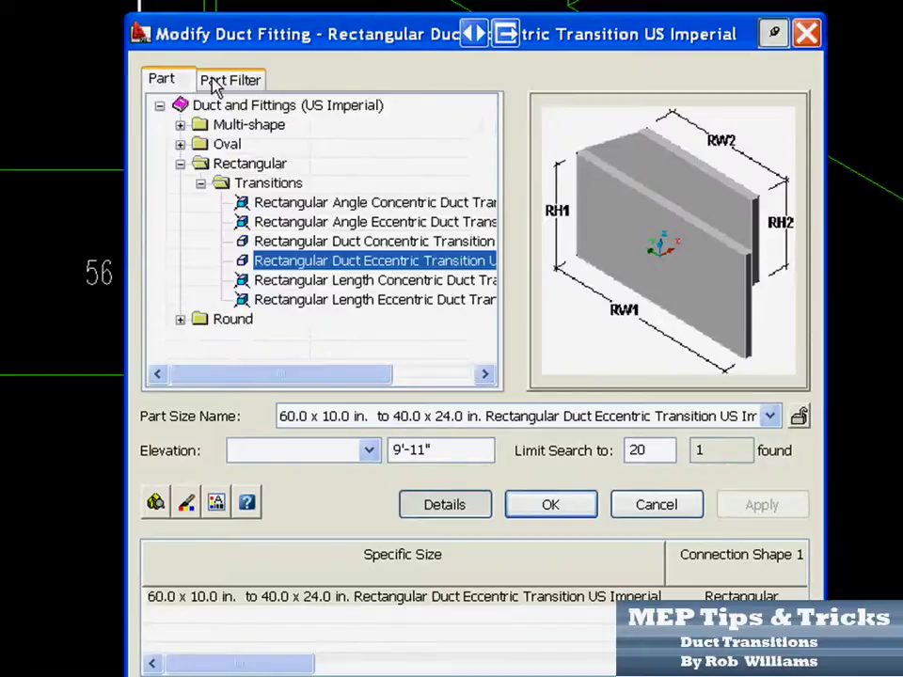
pyautogui.click(213, 80)
pyautogui.click(180, 82)
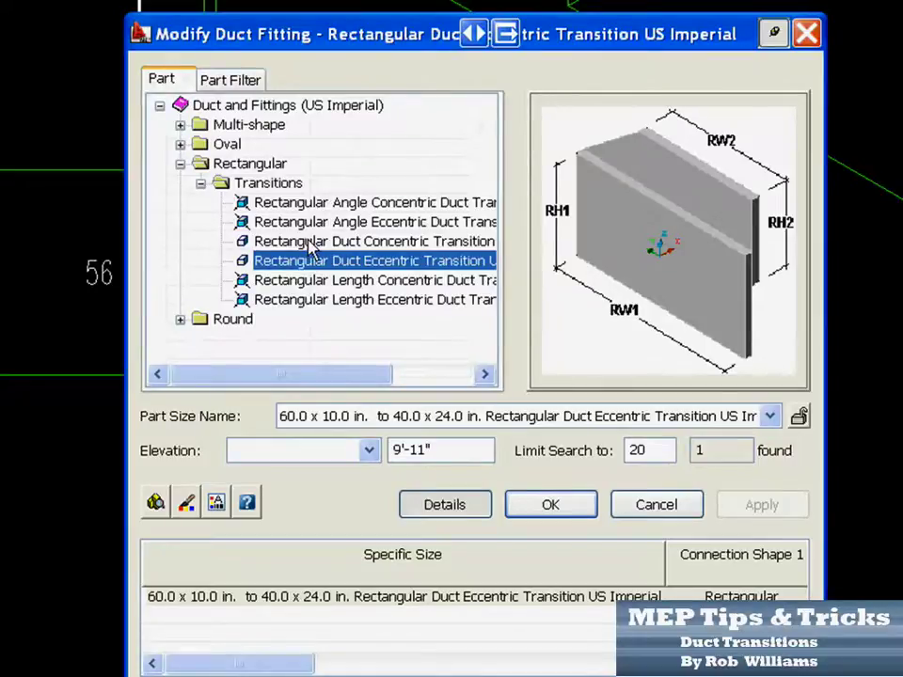
pyautogui.click(304, 301)
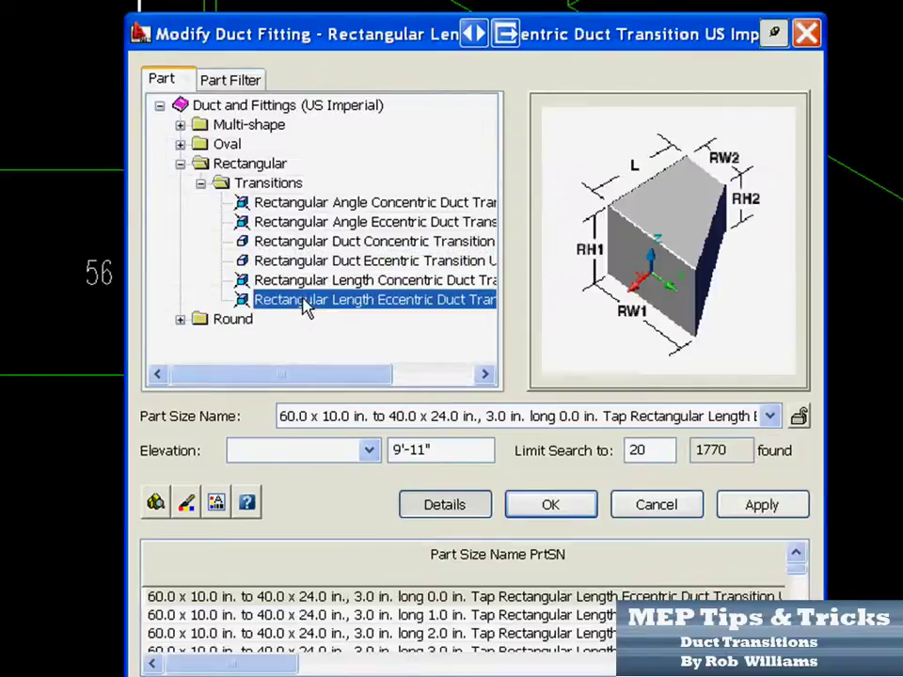
pyautogui.click(228, 83)
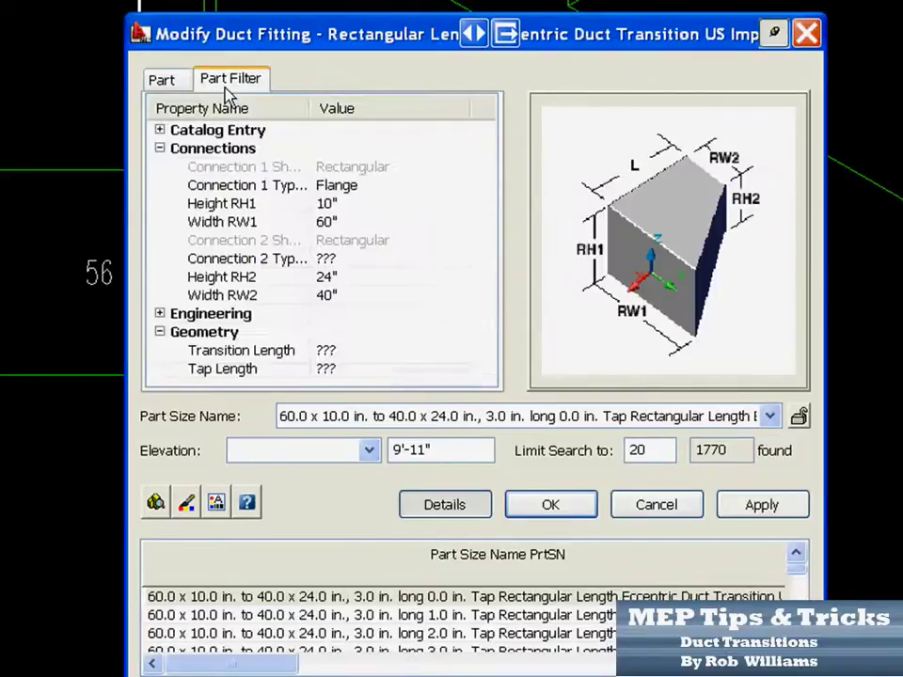
pyautogui.click(167, 84)
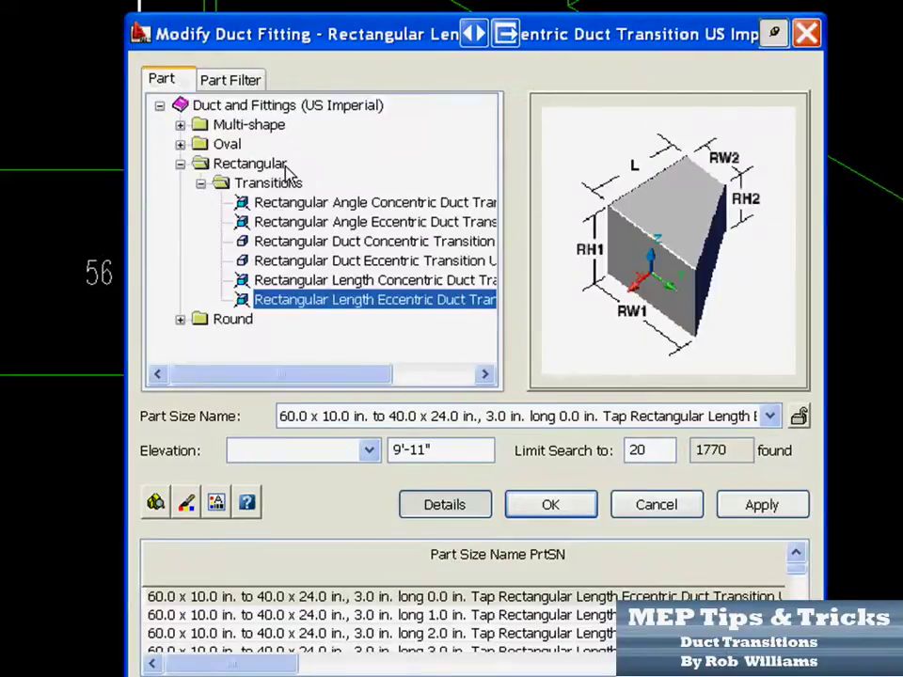
# Step: Compare with Rectangular Angle Eccentric, then reselect Length Eccentric and review its filter
pyautogui.click(315, 222)
pyautogui.click(225, 81)
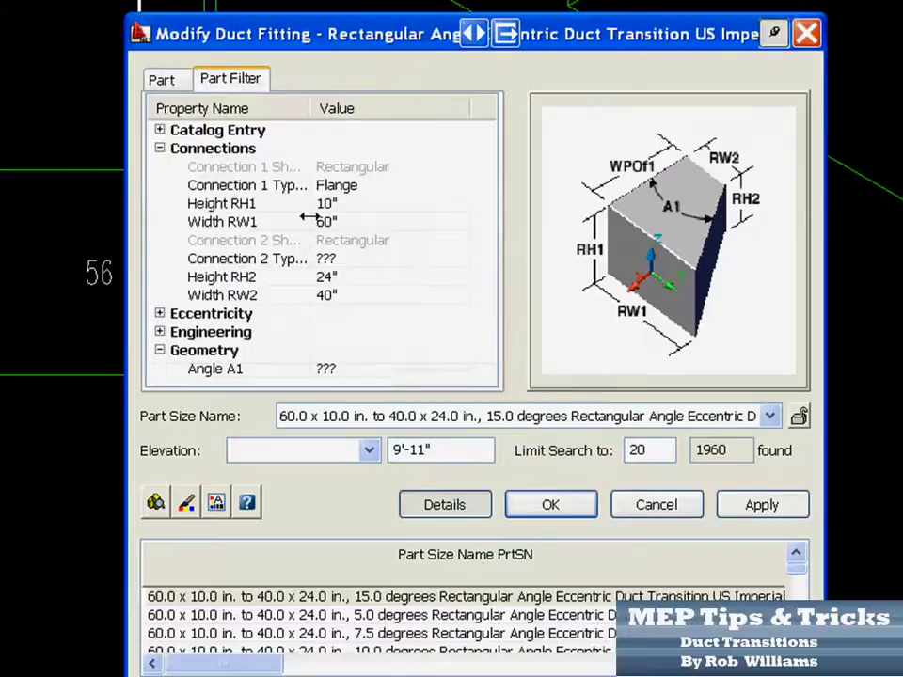
pyautogui.click(169, 86)
pyautogui.click(316, 301)
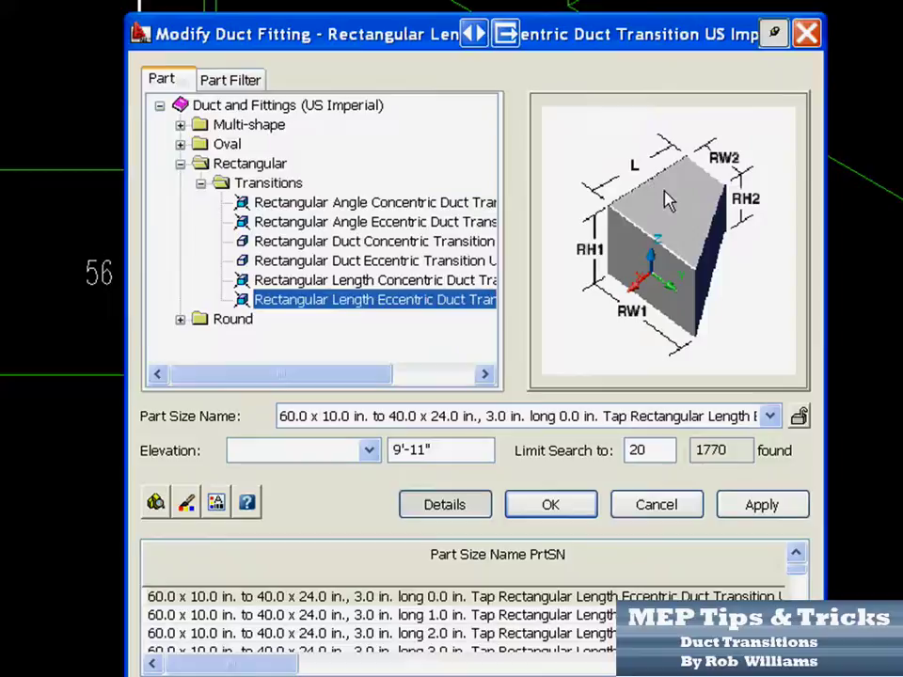
pyautogui.click(248, 82)
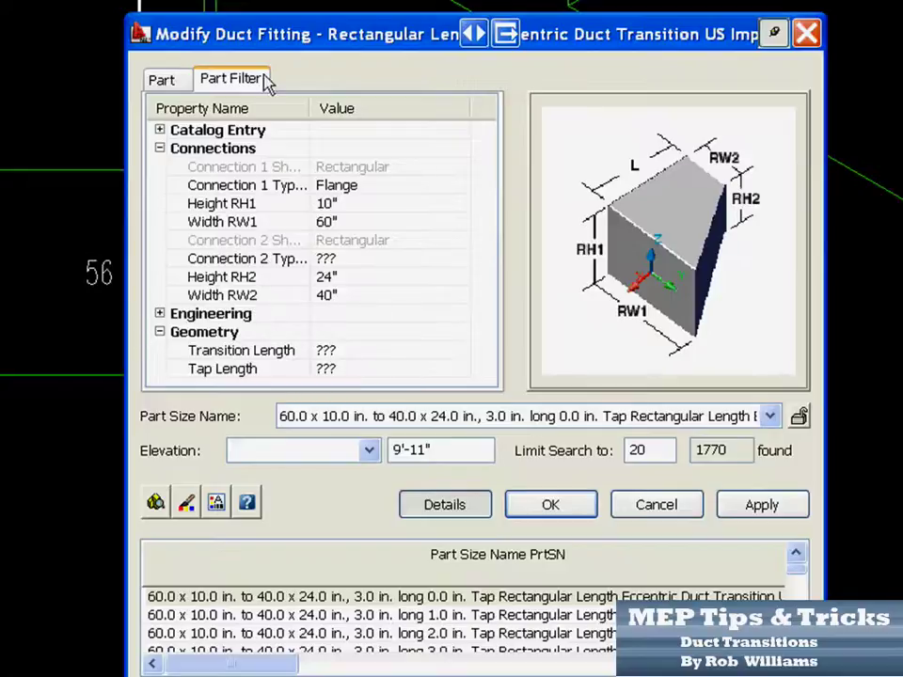
pyautogui.click(164, 82)
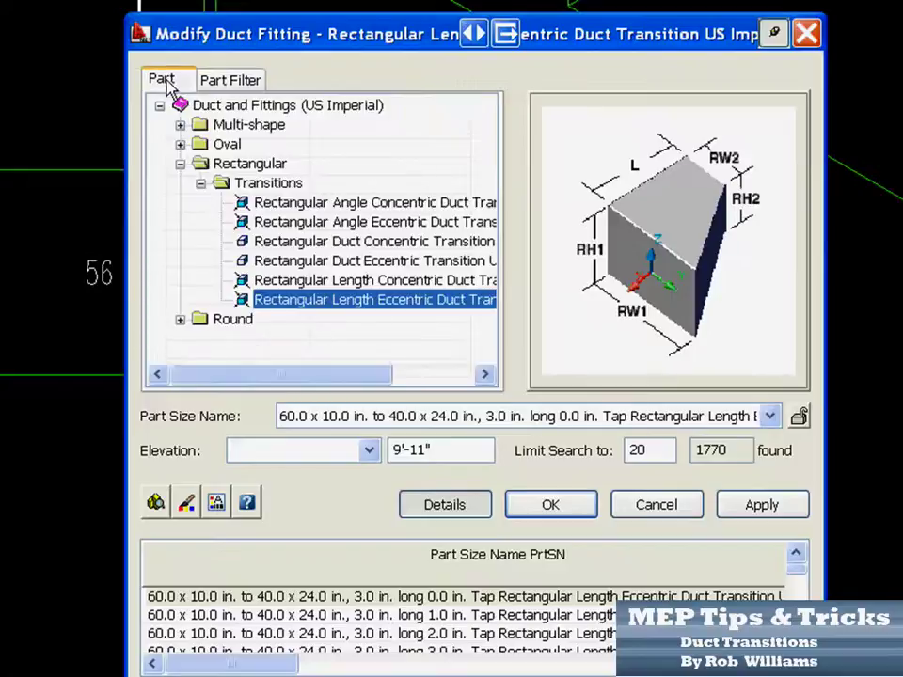
# Step: Compare the Rectangular Length Concentric and Rectangular Duct Concentric transitions' filter properties
pyautogui.click(303, 280)
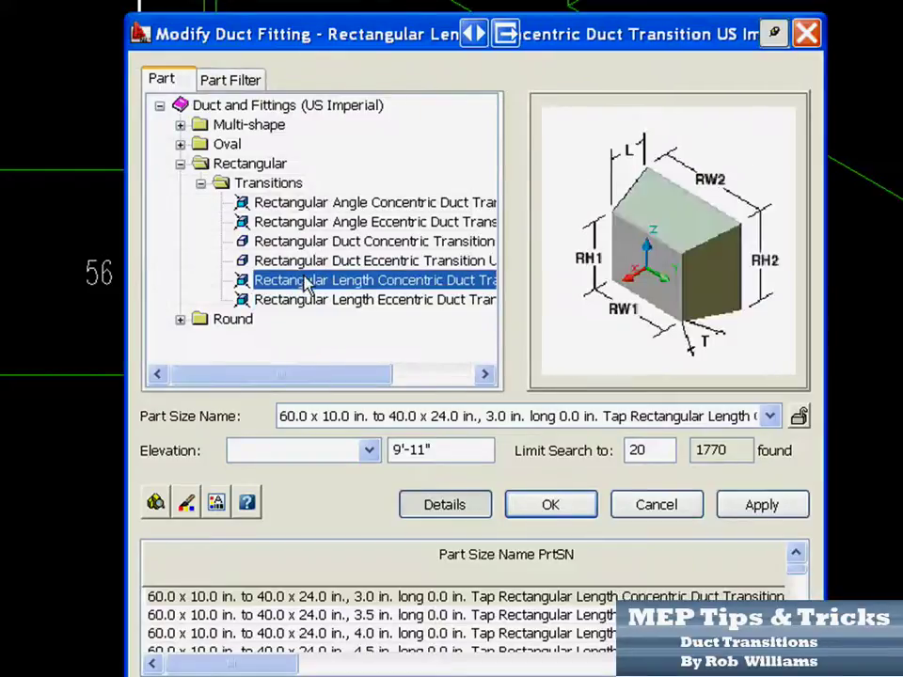
pyautogui.click(237, 81)
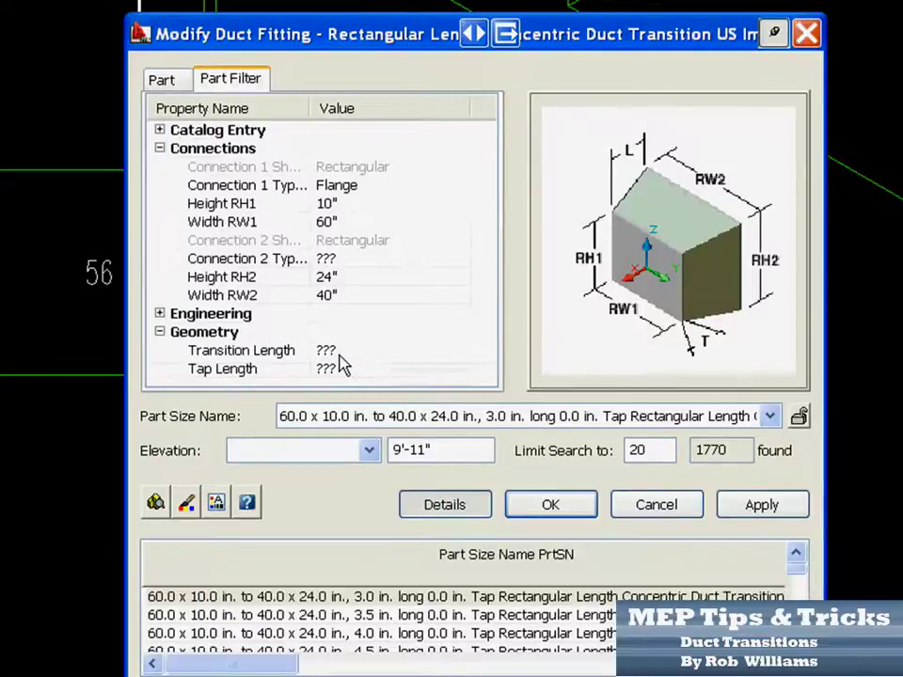
pyautogui.click(173, 81)
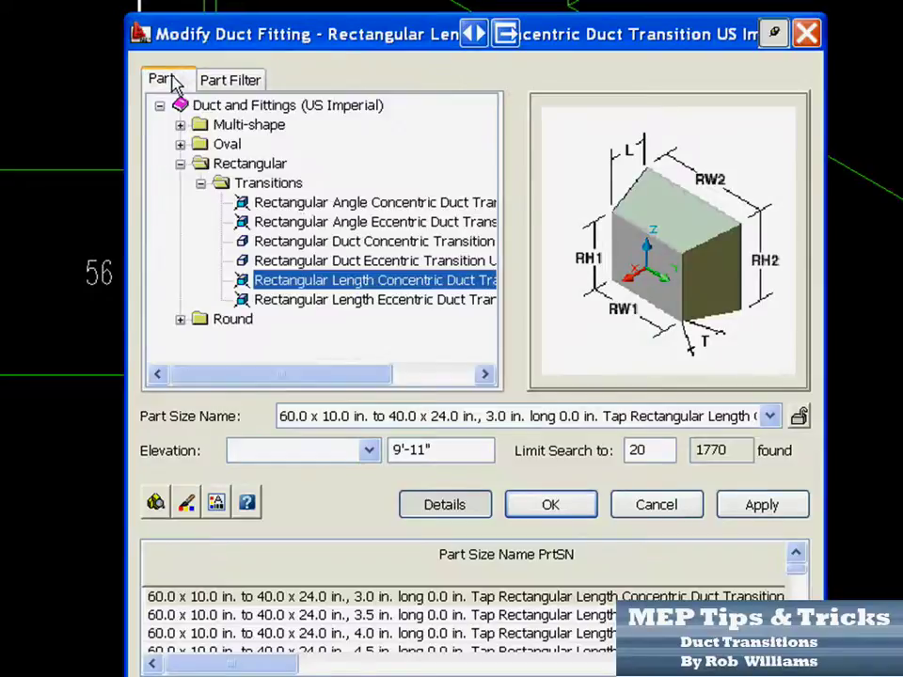
pyautogui.click(296, 261)
pyautogui.click(299, 243)
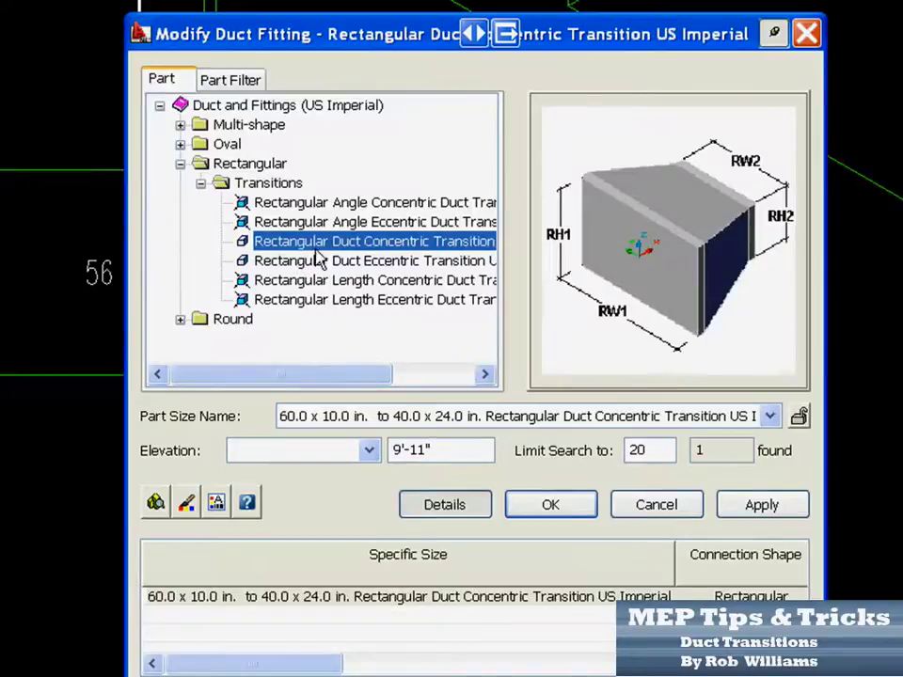
pyautogui.click(233, 81)
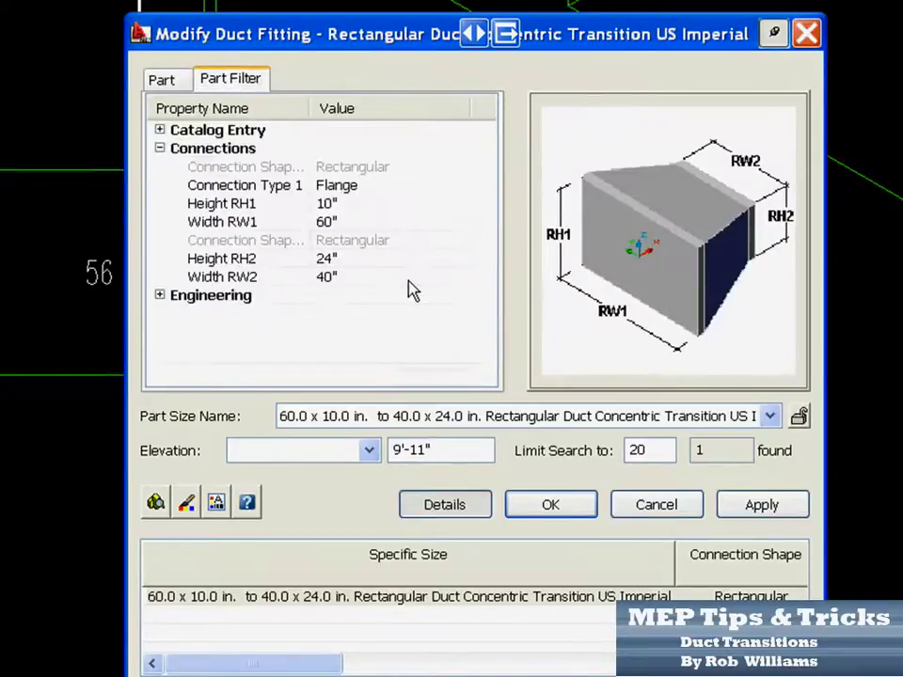
pyautogui.click(187, 85)
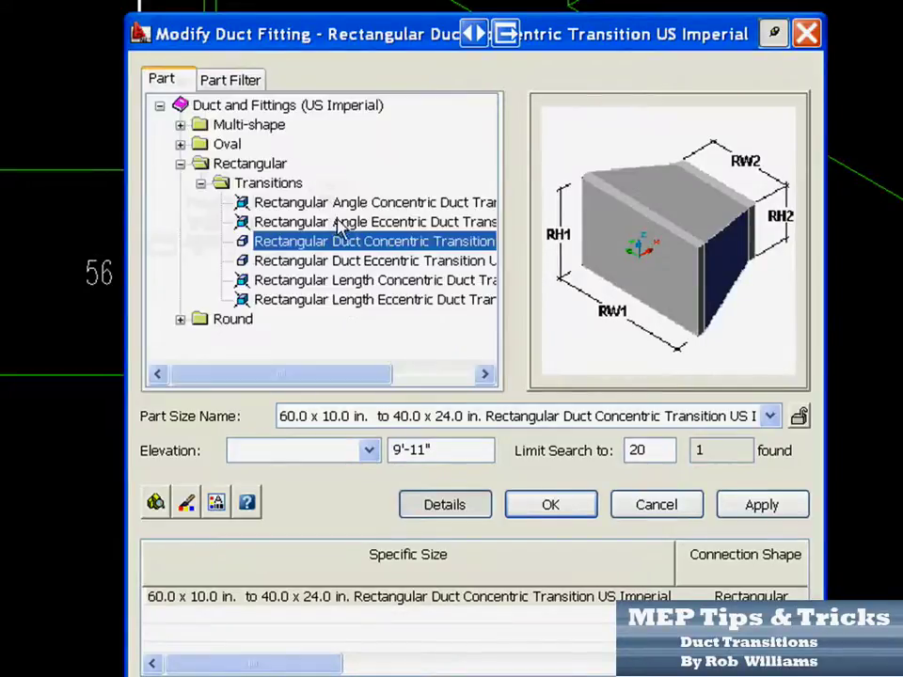
# Step: Check Rectangular Angle Concentric, then select Rectangular Angle Eccentric Duct Transition and view its filter
pyautogui.click(324, 205)
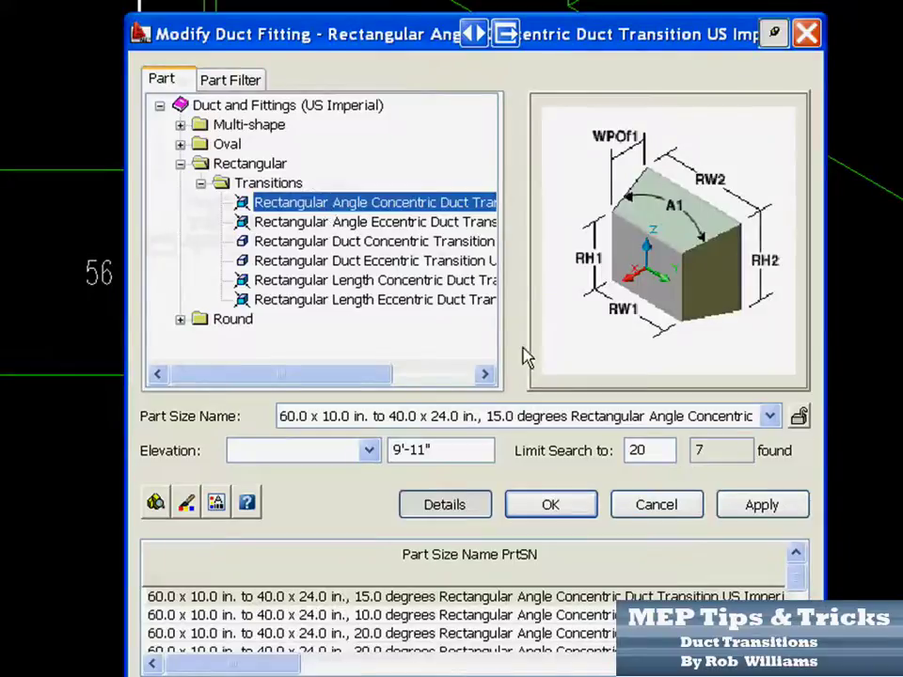
pyautogui.click(237, 84)
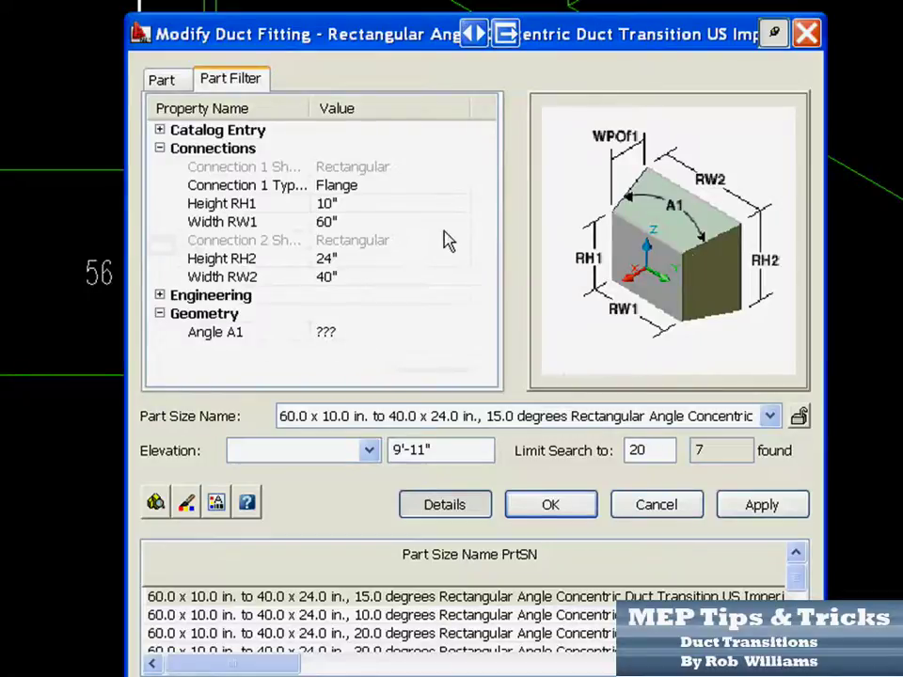
pyautogui.click(176, 85)
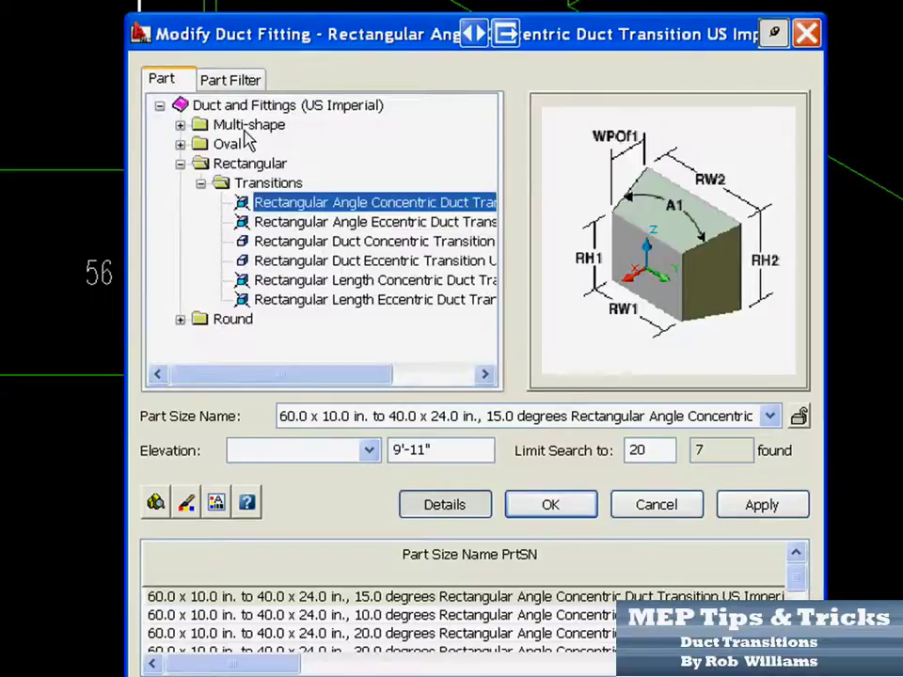
pyautogui.click(325, 221)
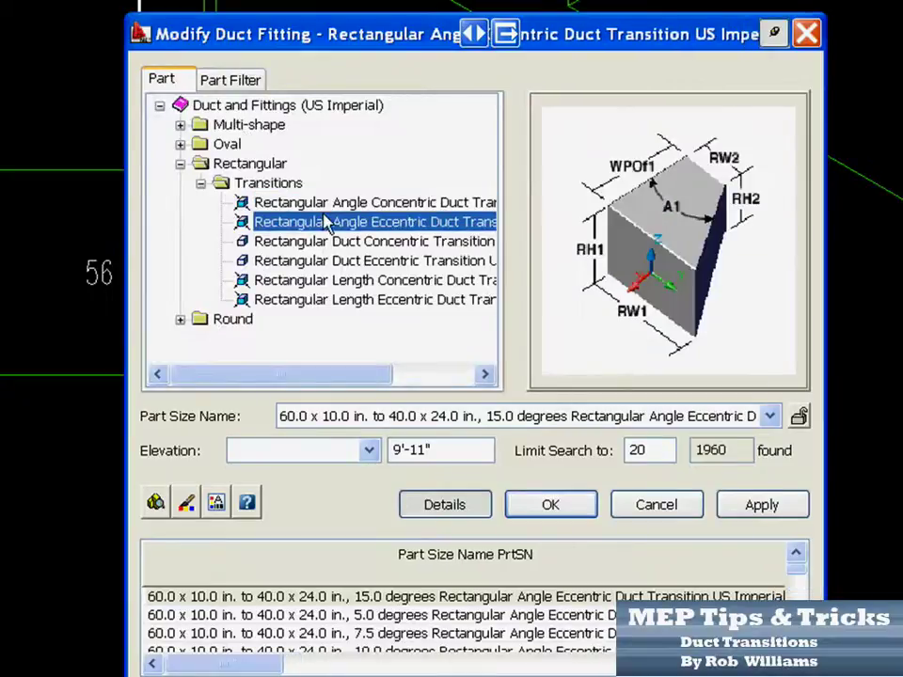
pyautogui.click(242, 83)
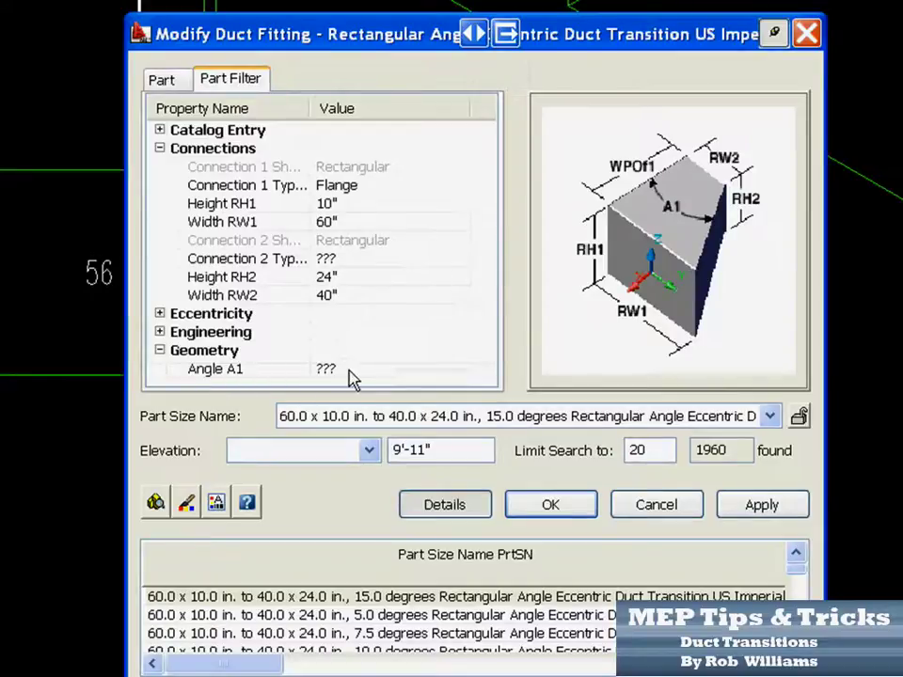
# Step: Try Angle A1 at 30 degrees, then at 22.5 degrees, applying each to the transition
pyautogui.doubleClick(211, 315)
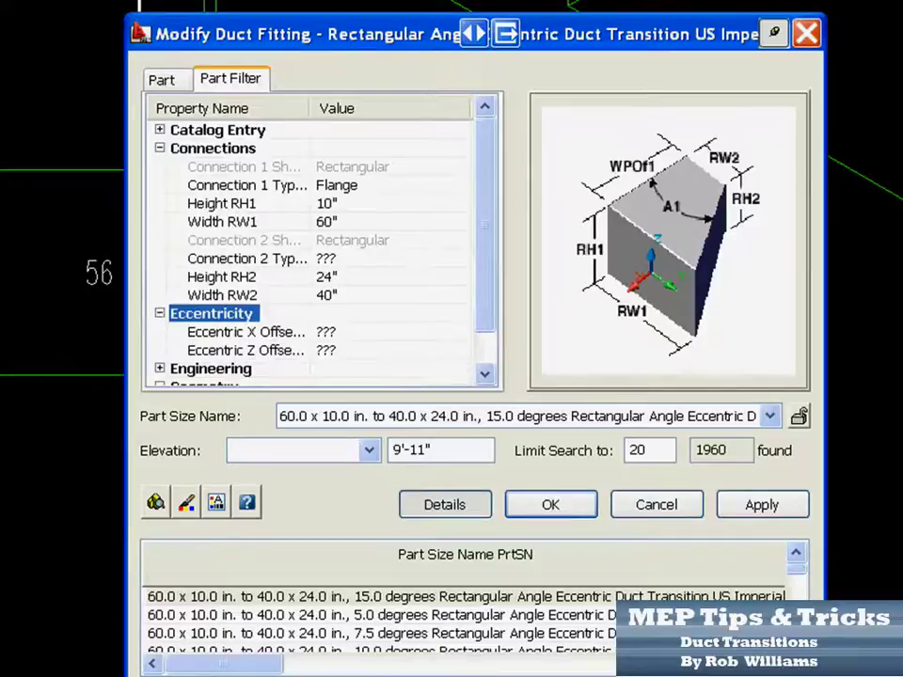
pyautogui.scroll(-1, 487, 324)
pyautogui.click(391, 371)
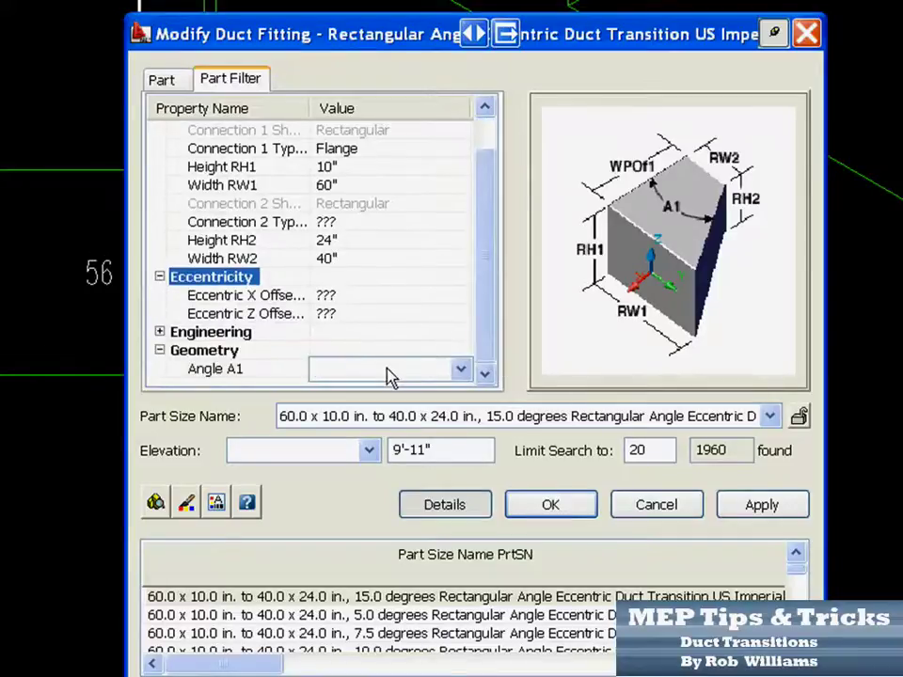
pyautogui.click(461, 371)
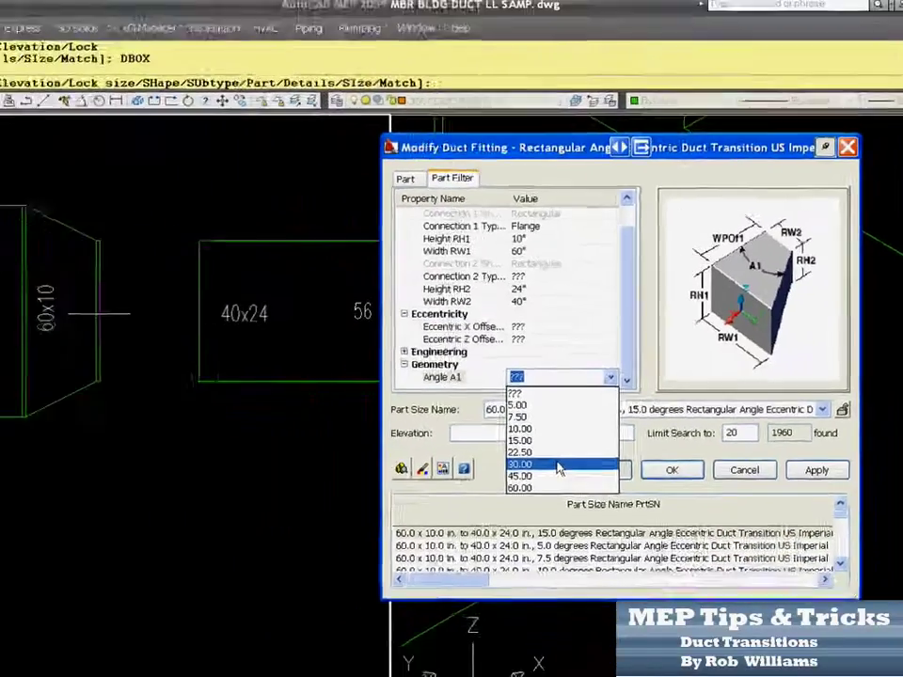
pyautogui.click(427, 491)
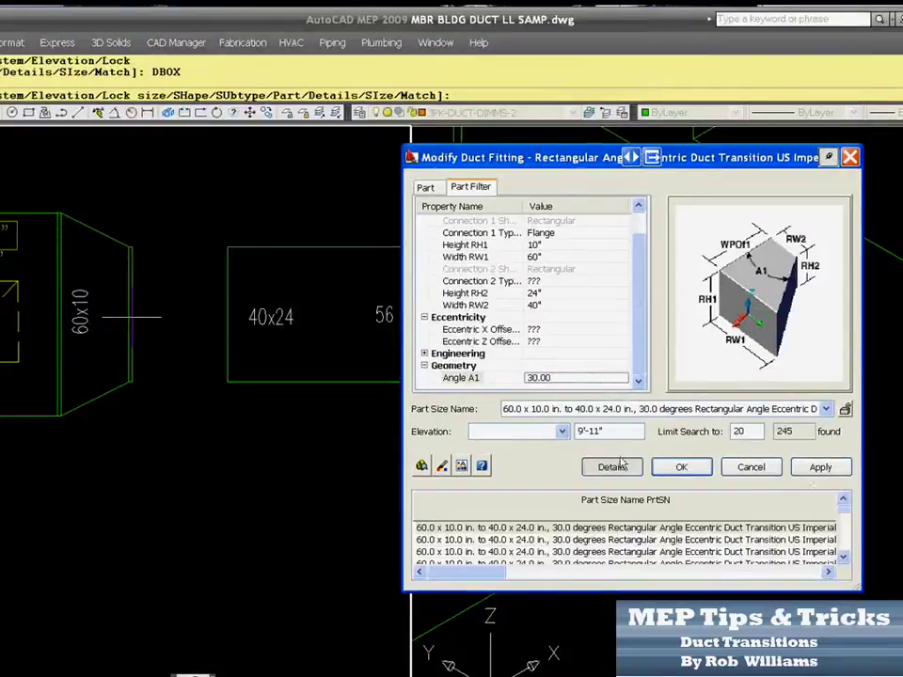
pyautogui.click(818, 467)
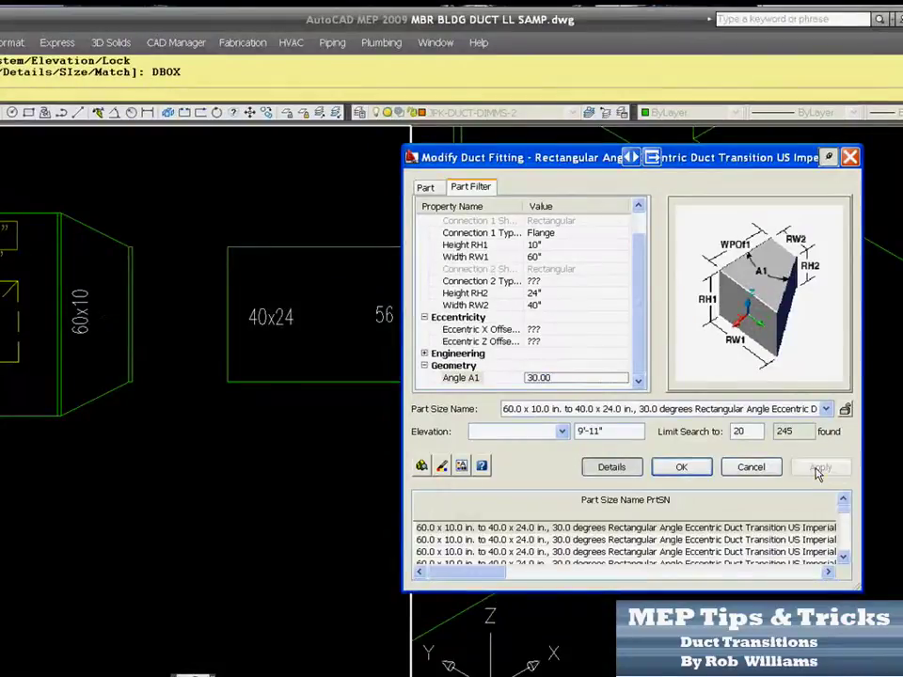
pyautogui.click(613, 377)
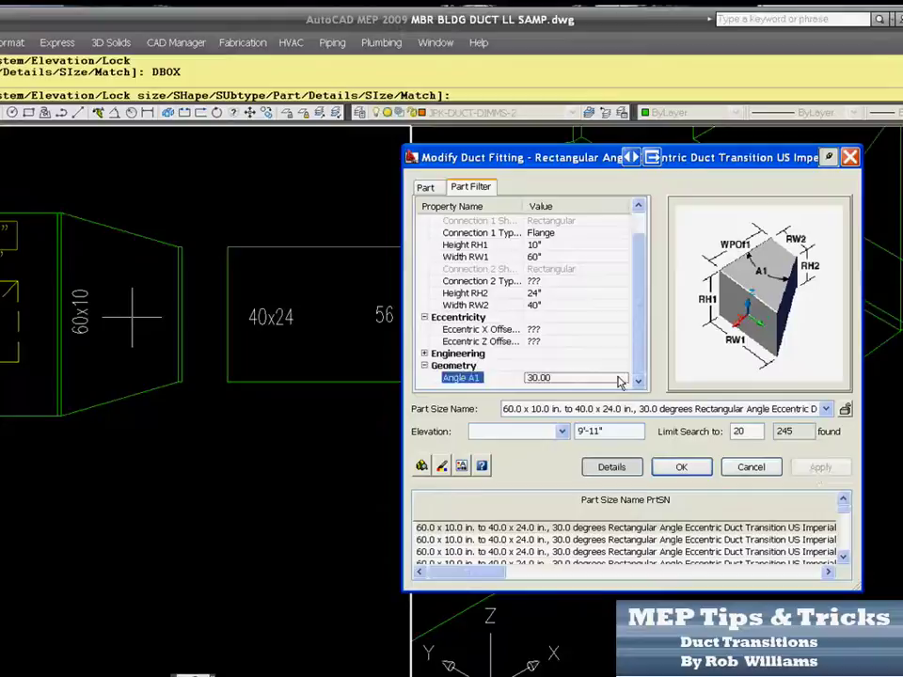
pyautogui.click(622, 378)
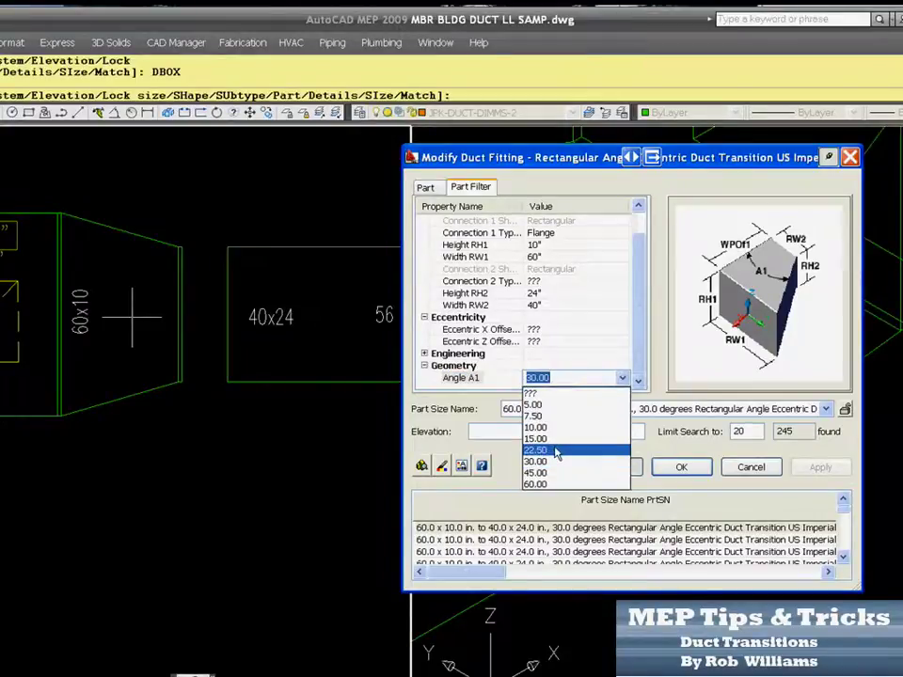
pyautogui.click(556, 451)
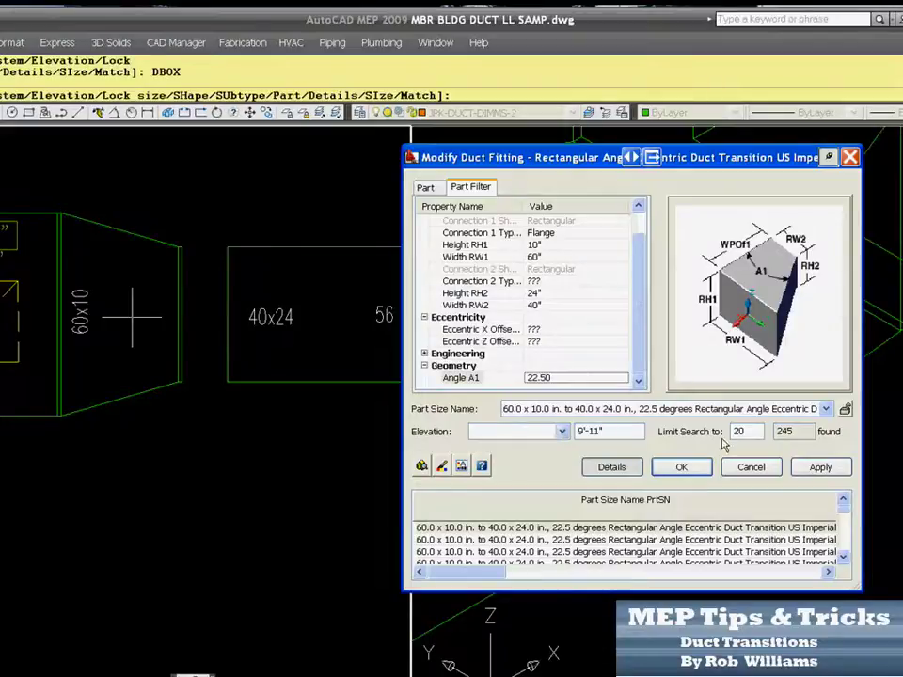
pyautogui.click(820, 467)
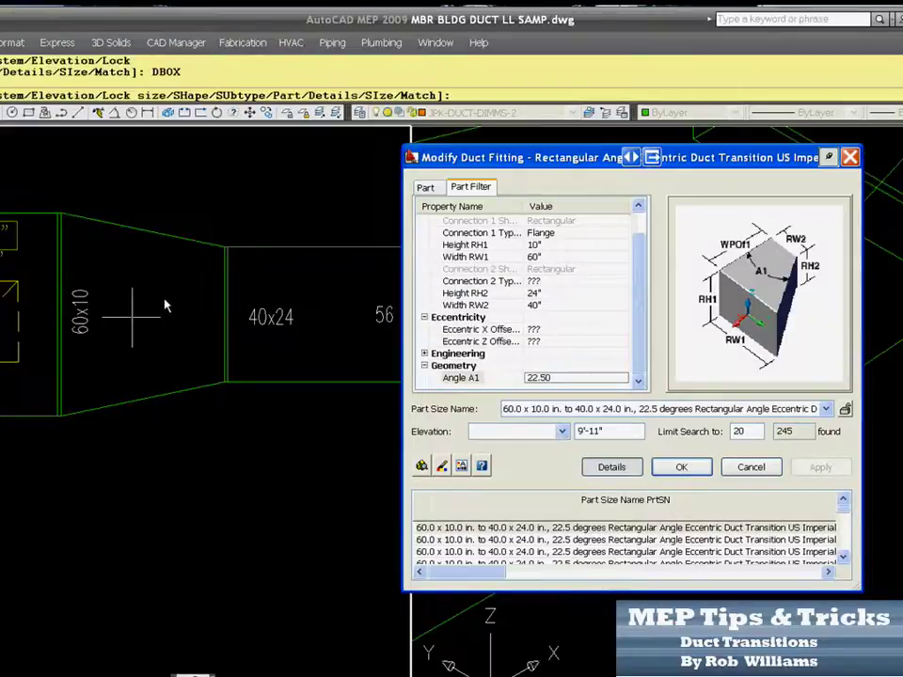
# Step: Enter a custom 21.50-degree Angle A1, accept creating a custom sized part, and apply it
pyautogui.click(543, 385)
pyautogui.click(531, 378)
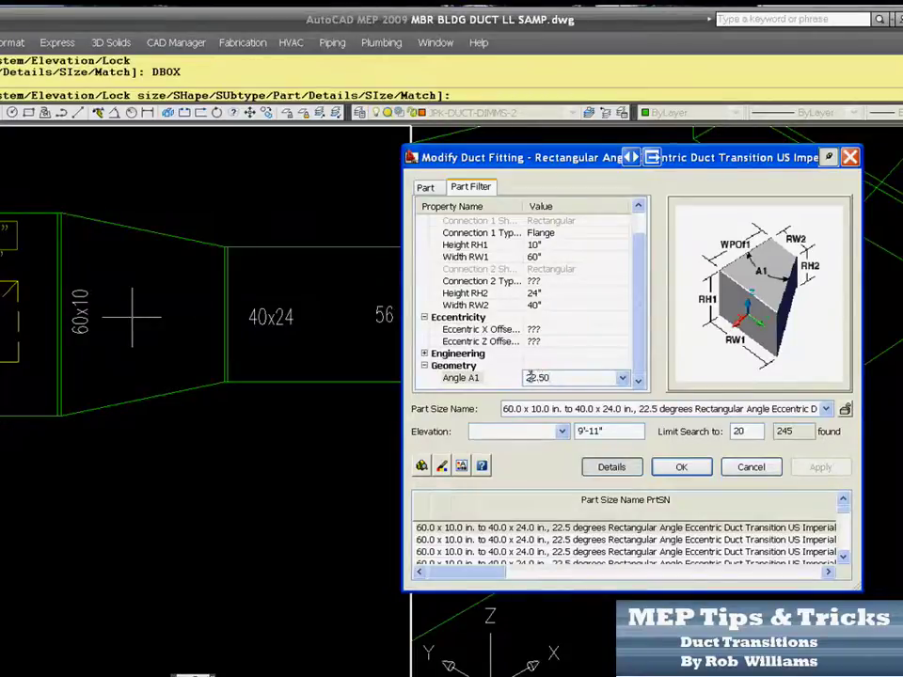
pyautogui.press('Delete')
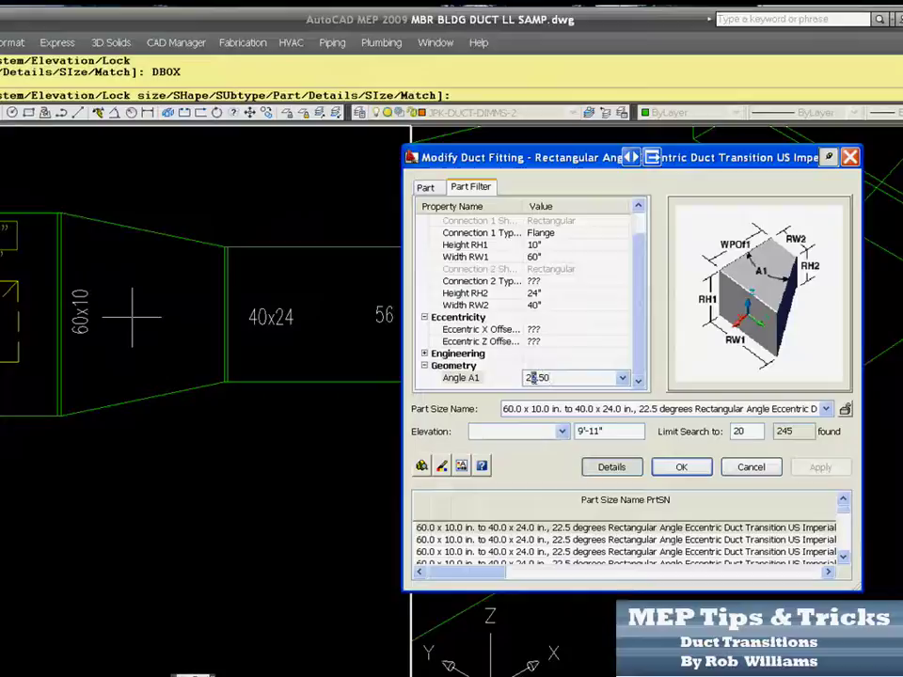
pyautogui.write('1')
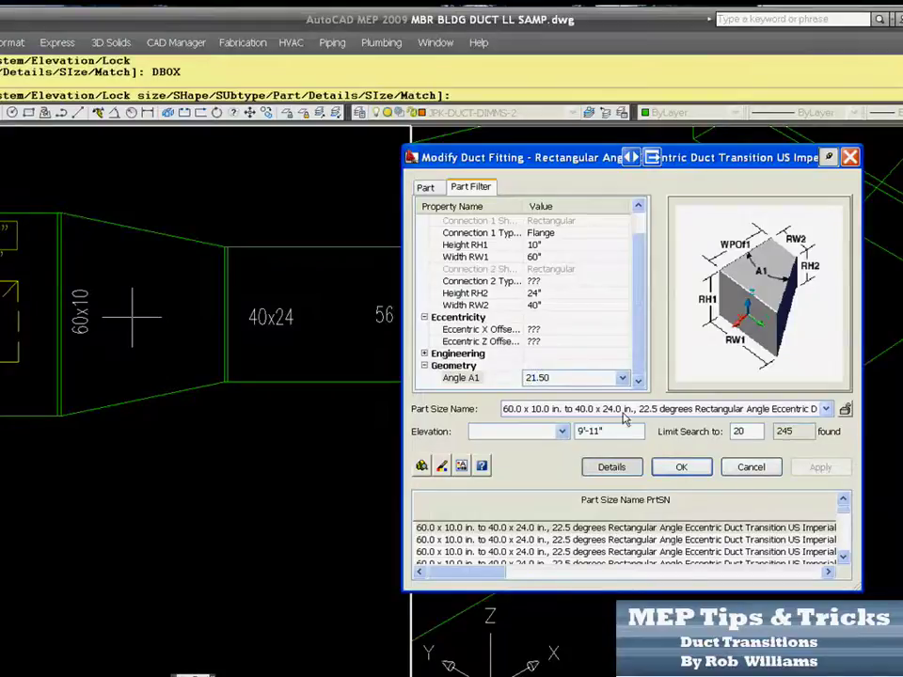
pyautogui.click(683, 468)
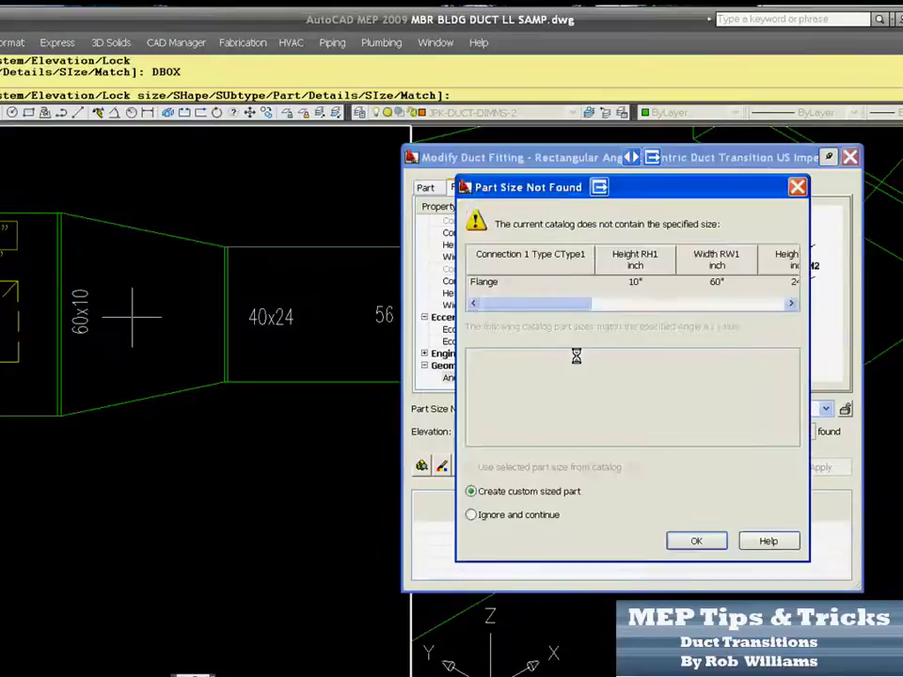
pyautogui.click(697, 542)
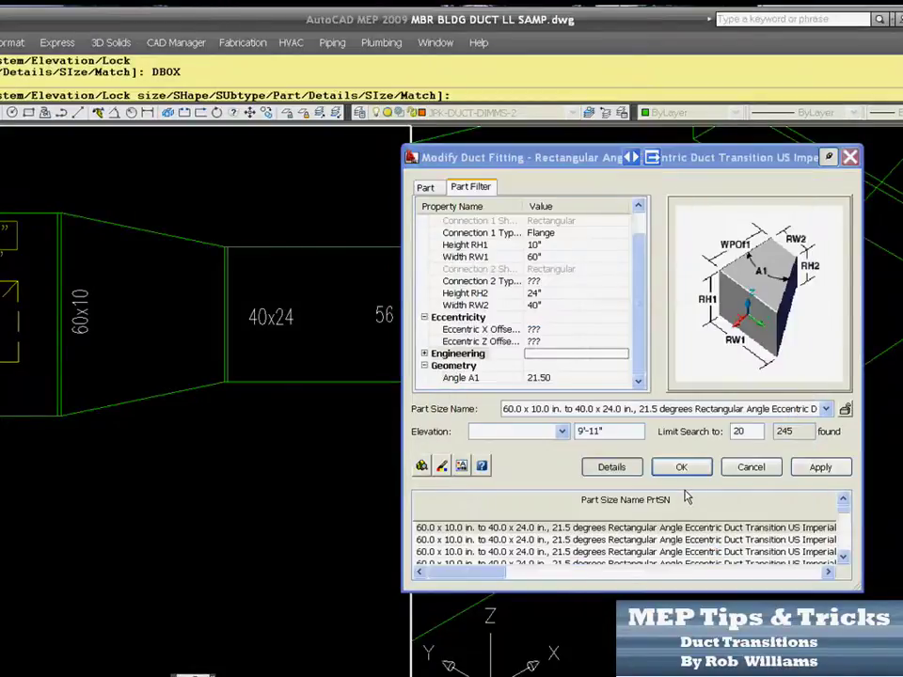
pyautogui.click(818, 468)
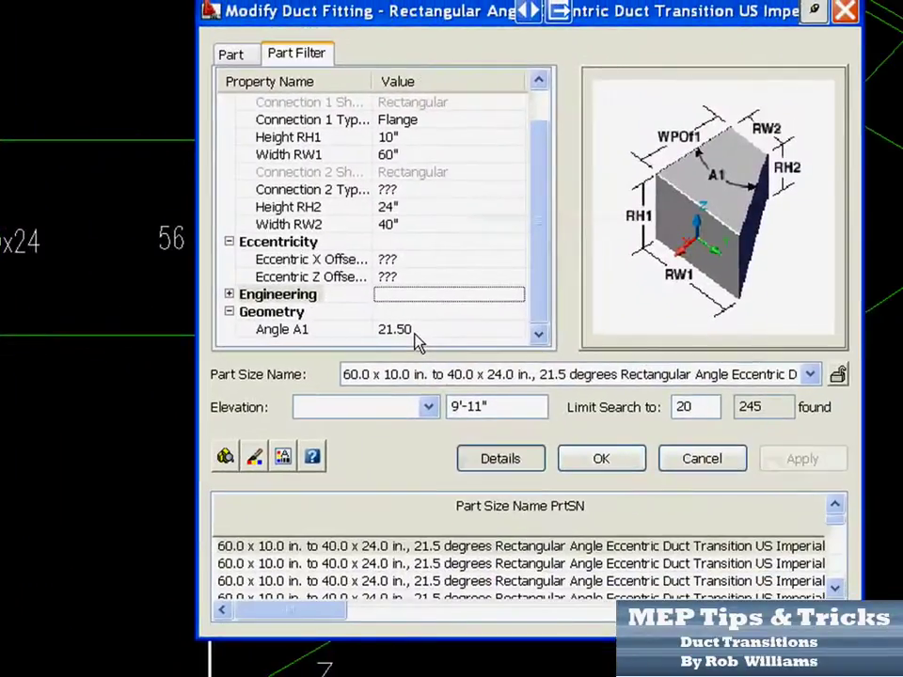
# Step: Return Angle A1 to the standard 22.50 degrees and apply it to the transition
pyautogui.click(414, 330)
pyautogui.click(404, 277)
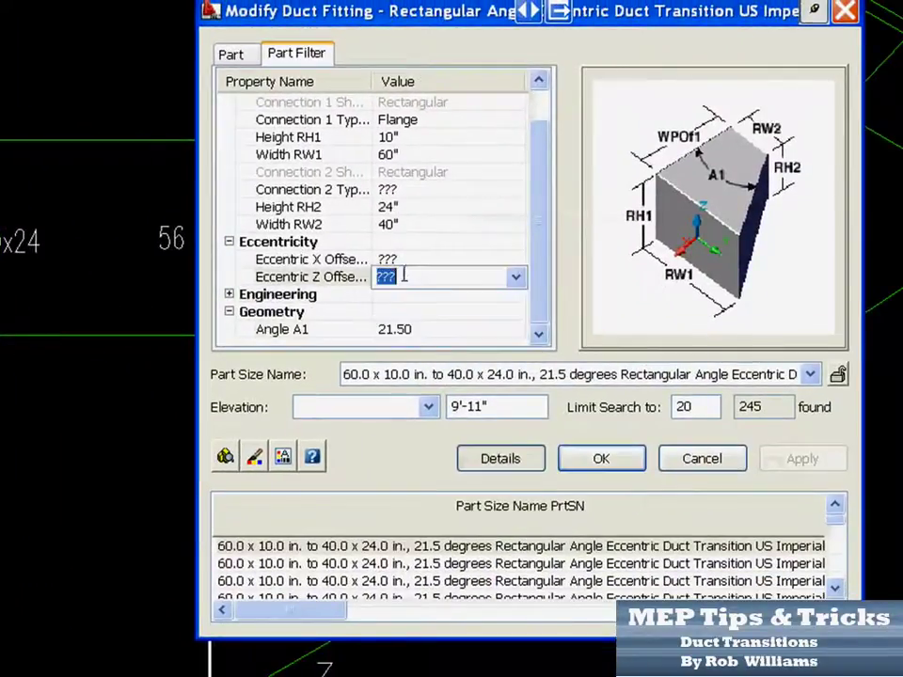
pyautogui.click(461, 329)
pyautogui.click(515, 329)
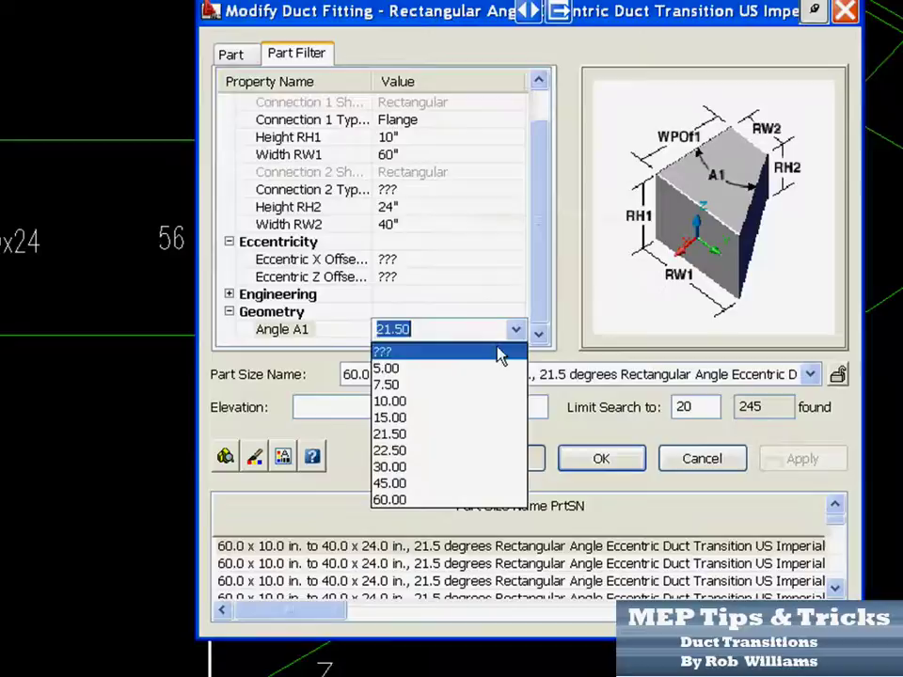
pyautogui.click(417, 454)
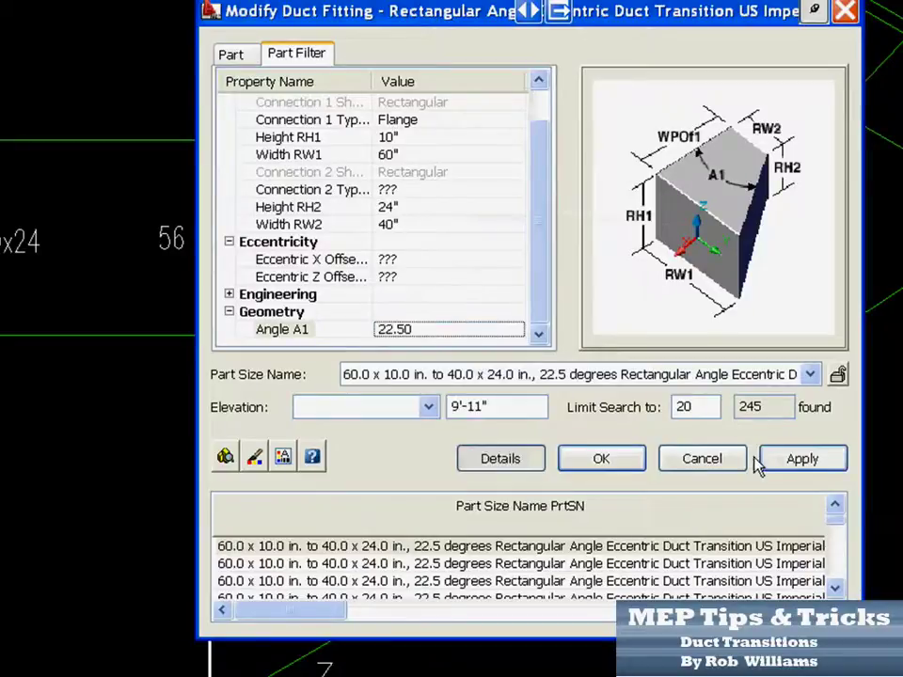
pyautogui.click(811, 461)
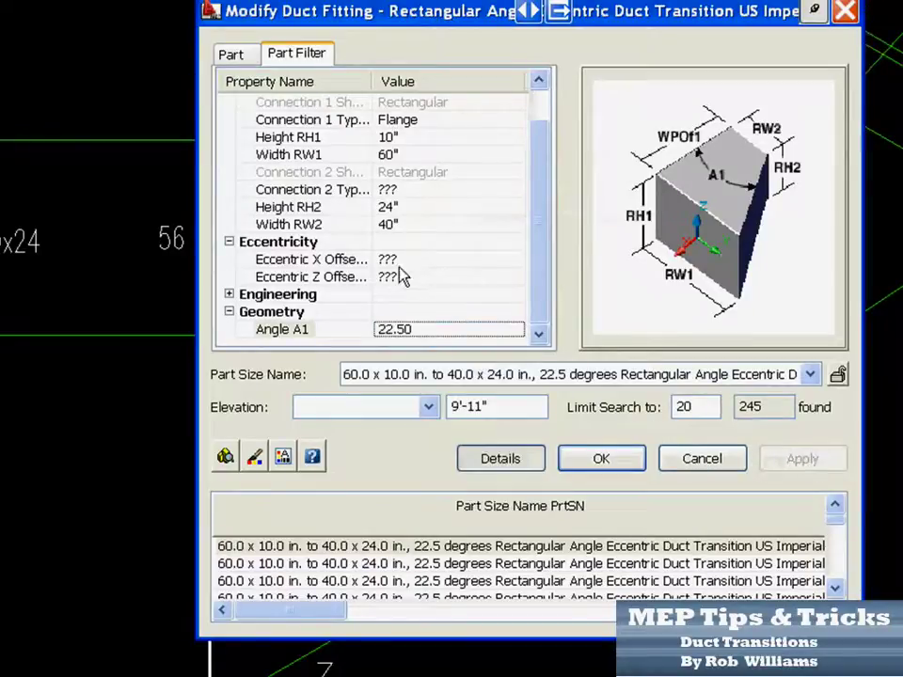
# Step: Close the fitting dialog, zoom both viewports onto the 22.5-degree transition, and select it in 3D
pyautogui.click(597, 456)
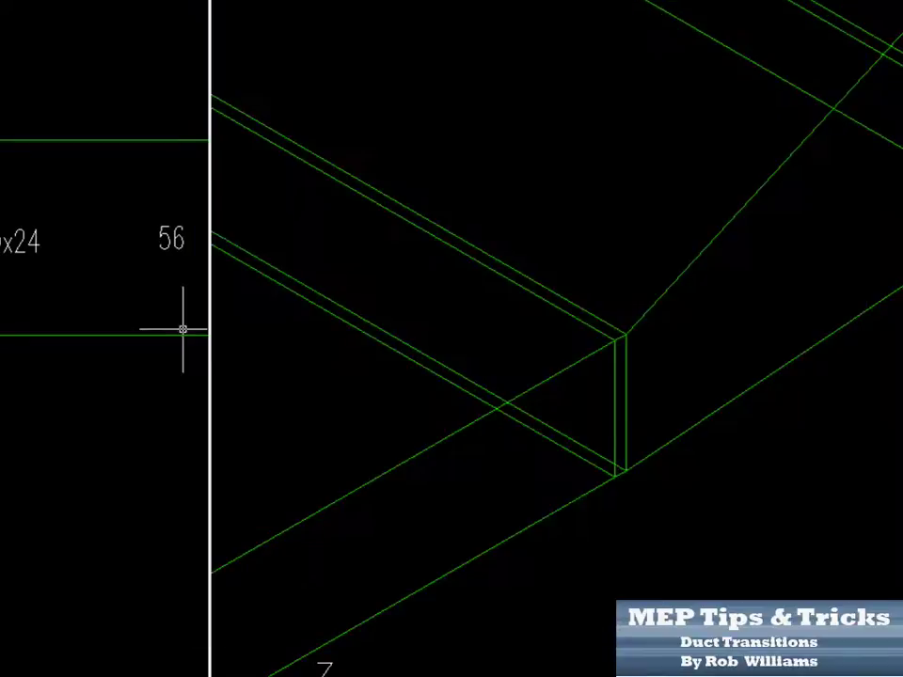
pyautogui.scroll(-3, 663, 367)
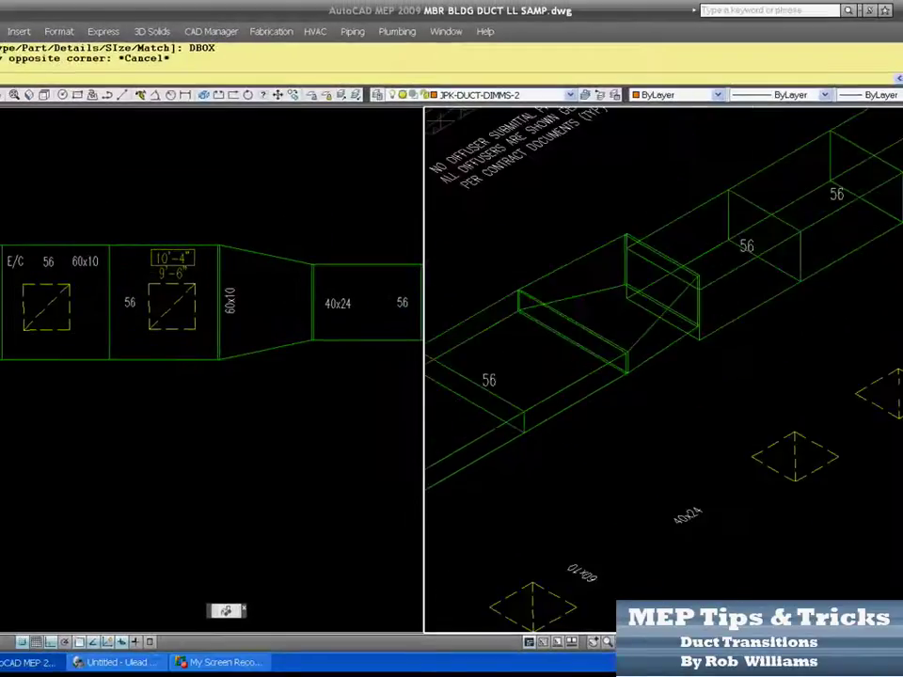
pyautogui.scroll(2, 663, 367)
pyautogui.scroll(2, 665, 339)
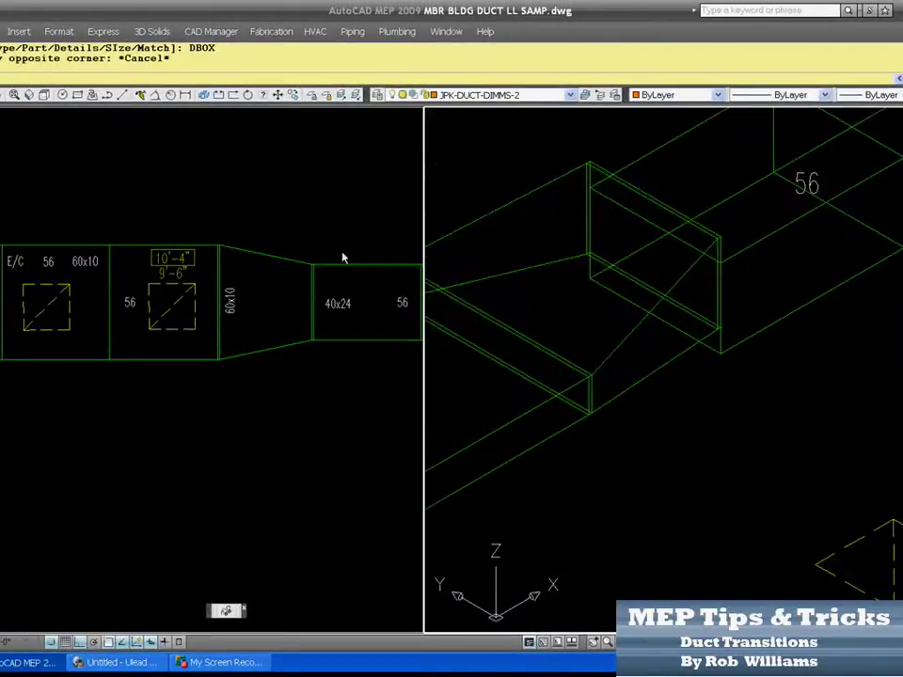
pyautogui.scroll(4, 301, 261)
pyautogui.scroll(-2, 246, 250)
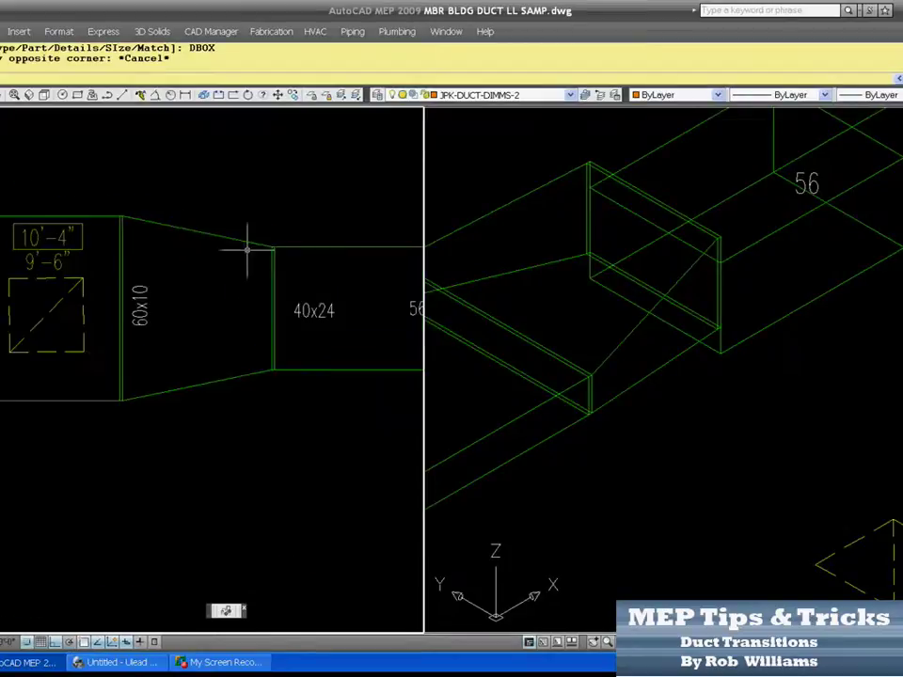
pyautogui.click(226, 235)
pyautogui.press('Escape')
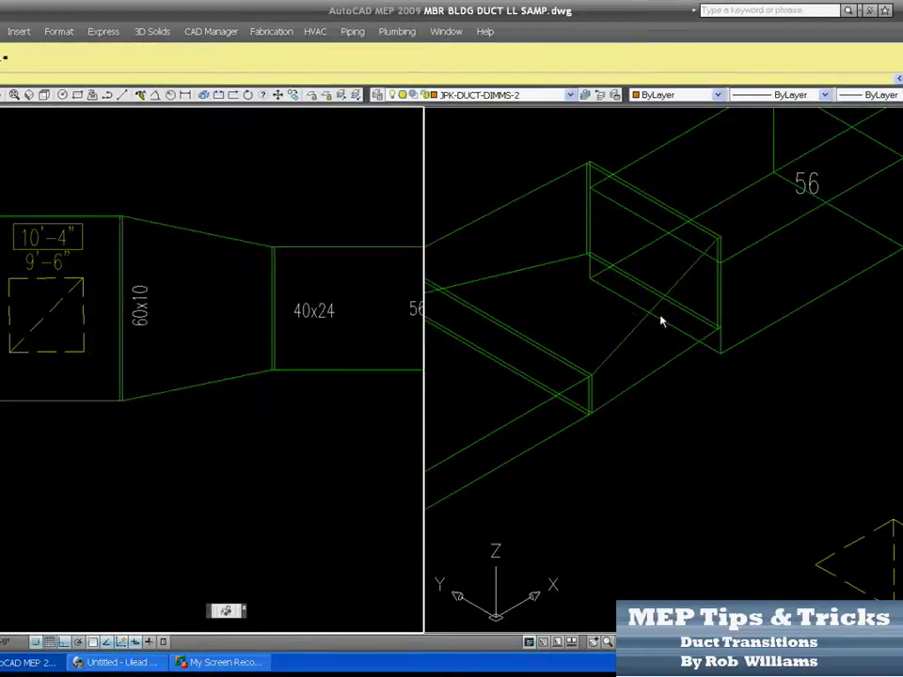
pyautogui.click(640, 317)
# Step: Through Duct Fitting Modify, set the transition's Eccentric Z Offset to -2.00000, then apply and confirm
pyautogui.rightClick(640, 317)
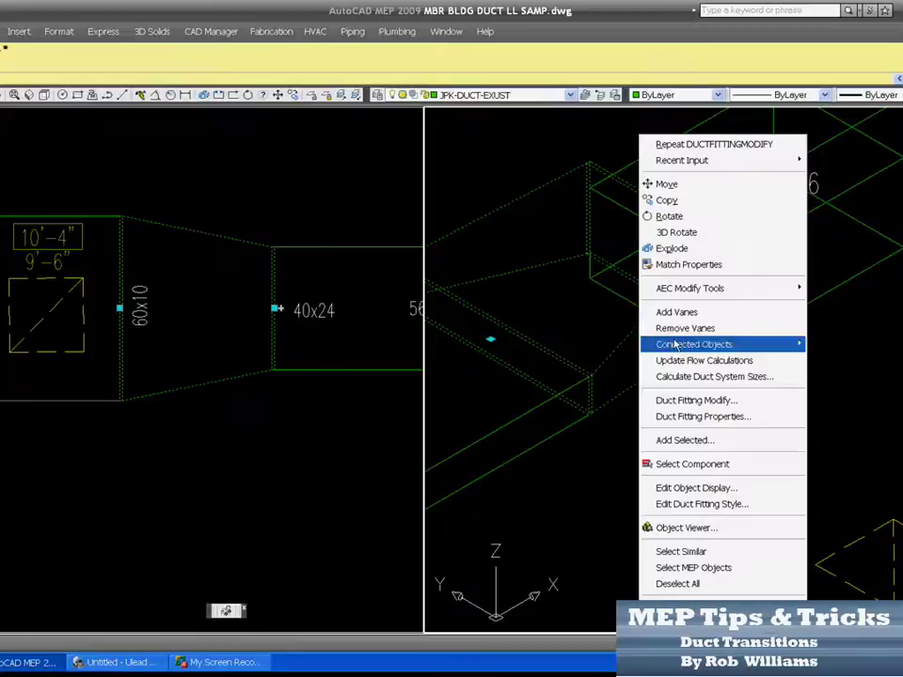
pyautogui.click(688, 400)
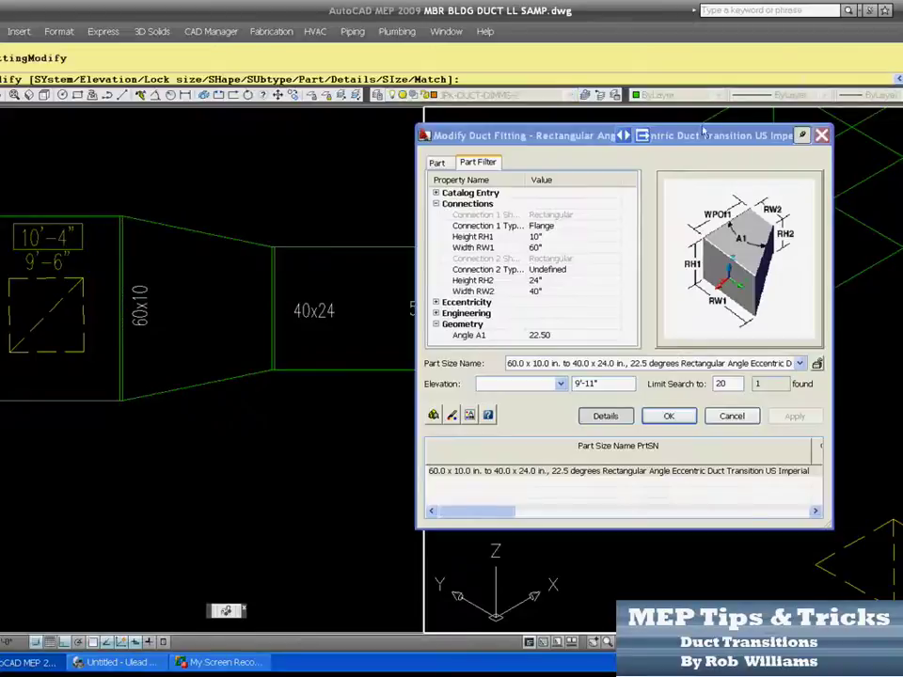
pyautogui.moveTo(702, 132); pyautogui.dragTo(307, 147)
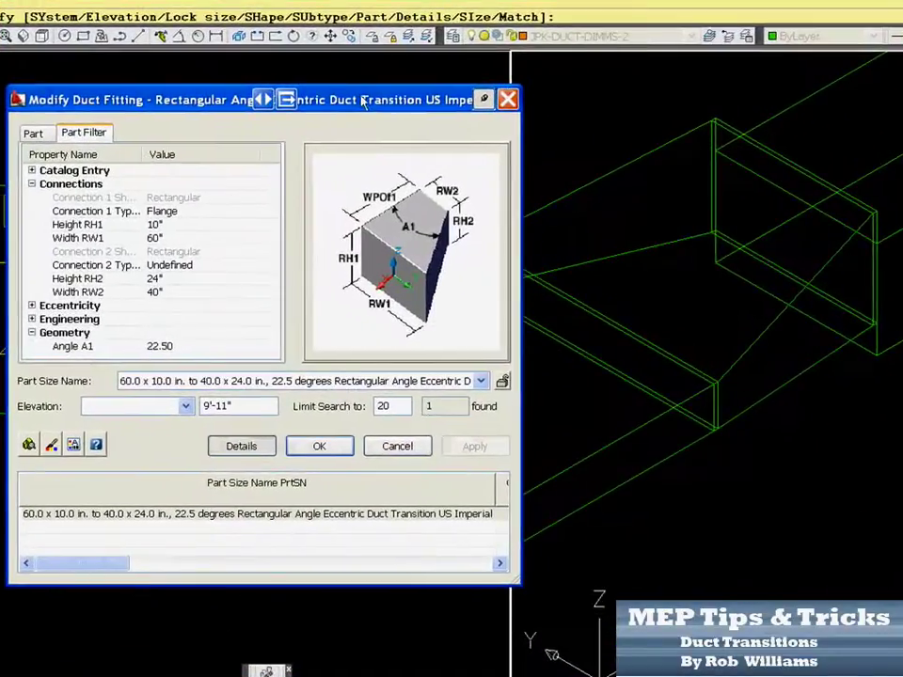
pyautogui.doubleClick(68, 306)
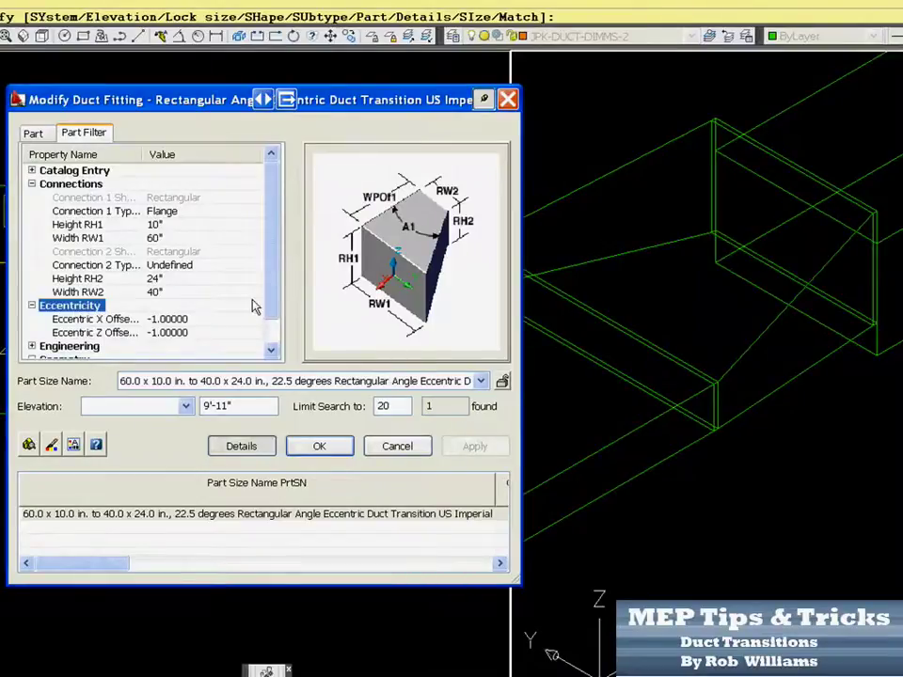
pyautogui.scroll(-1, 269, 301)
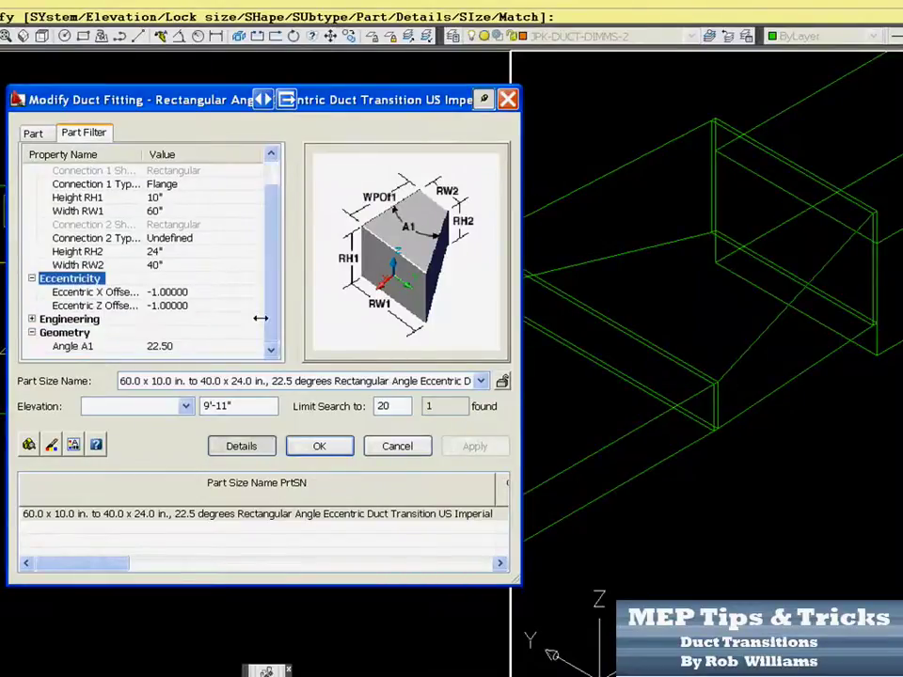
pyautogui.click(198, 308)
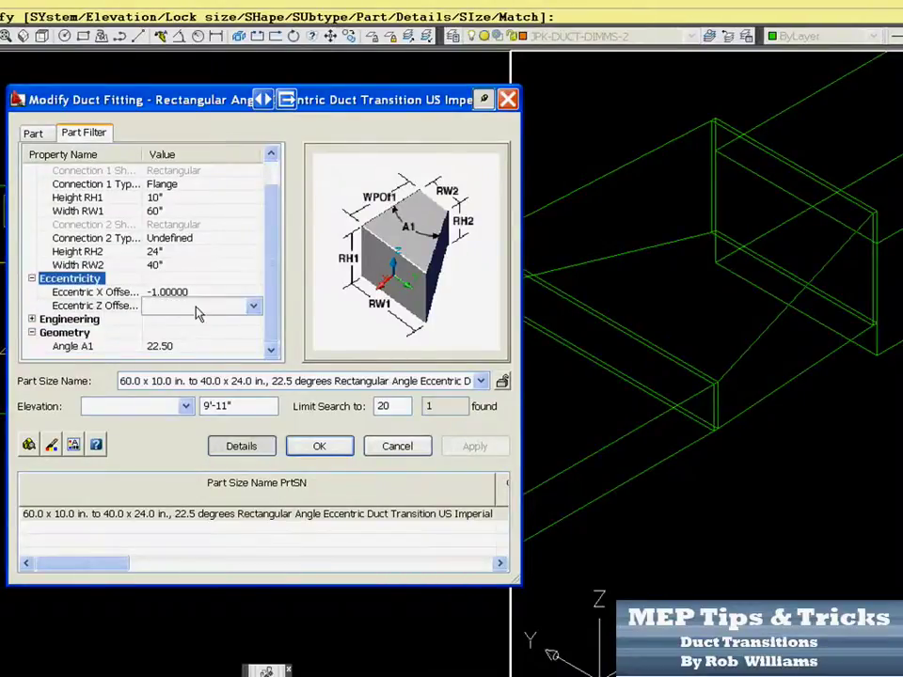
pyautogui.click(253, 307)
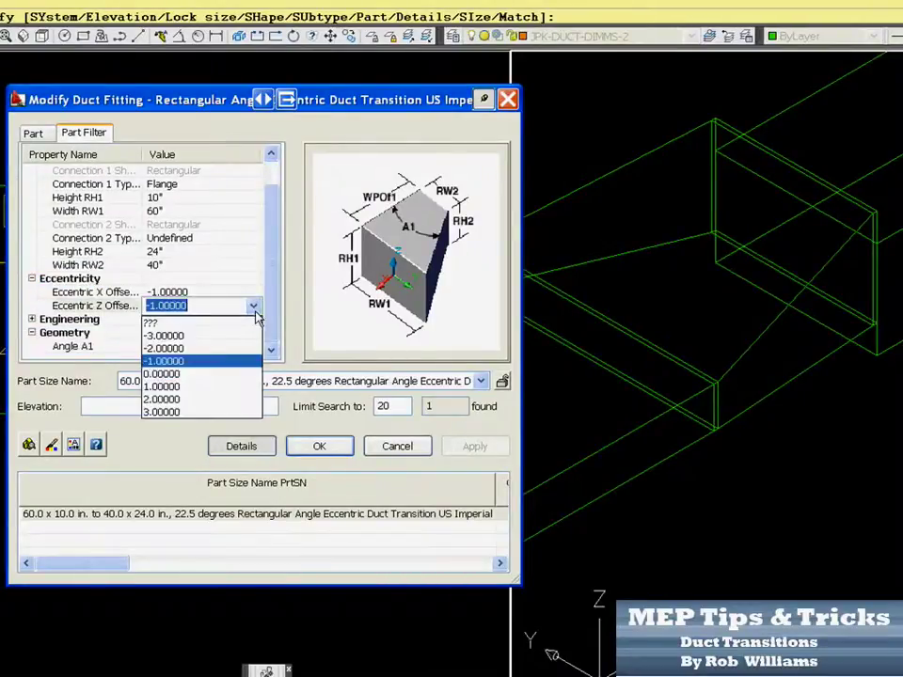
pyautogui.click(199, 349)
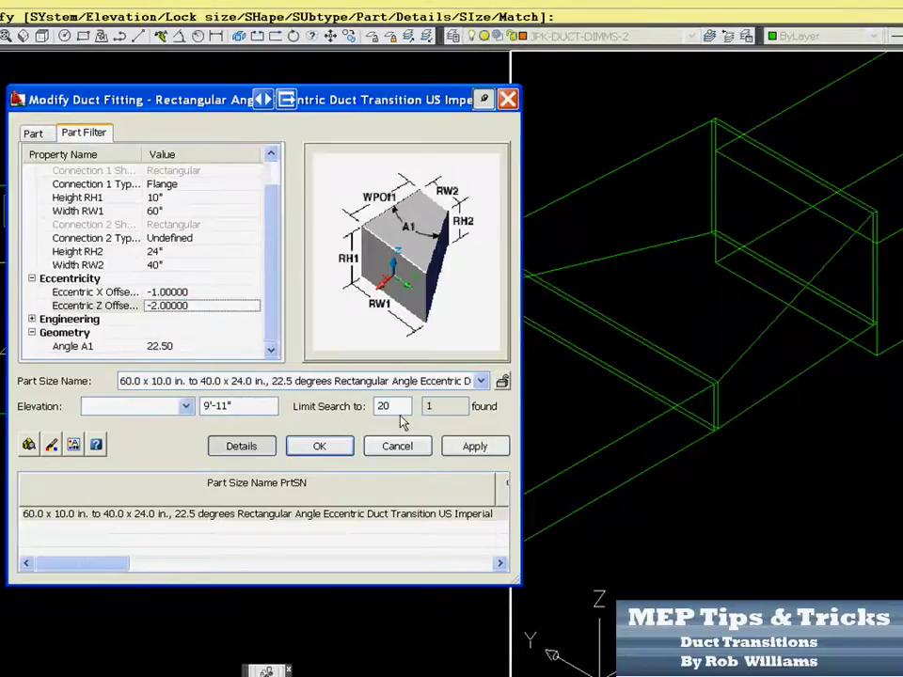
pyautogui.click(470, 448)
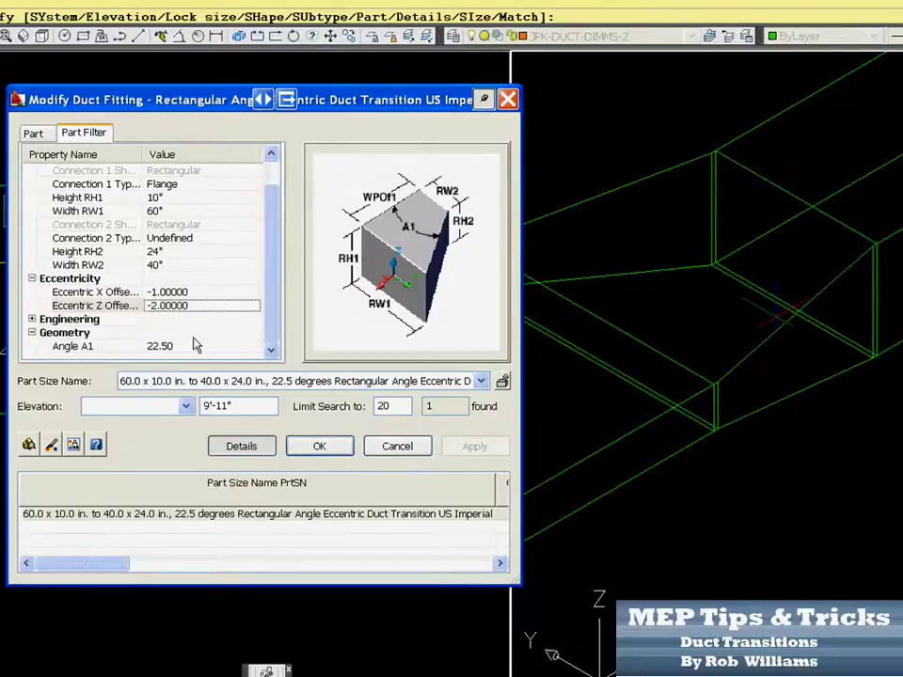
pyautogui.click(192, 306)
pyautogui.click(214, 292)
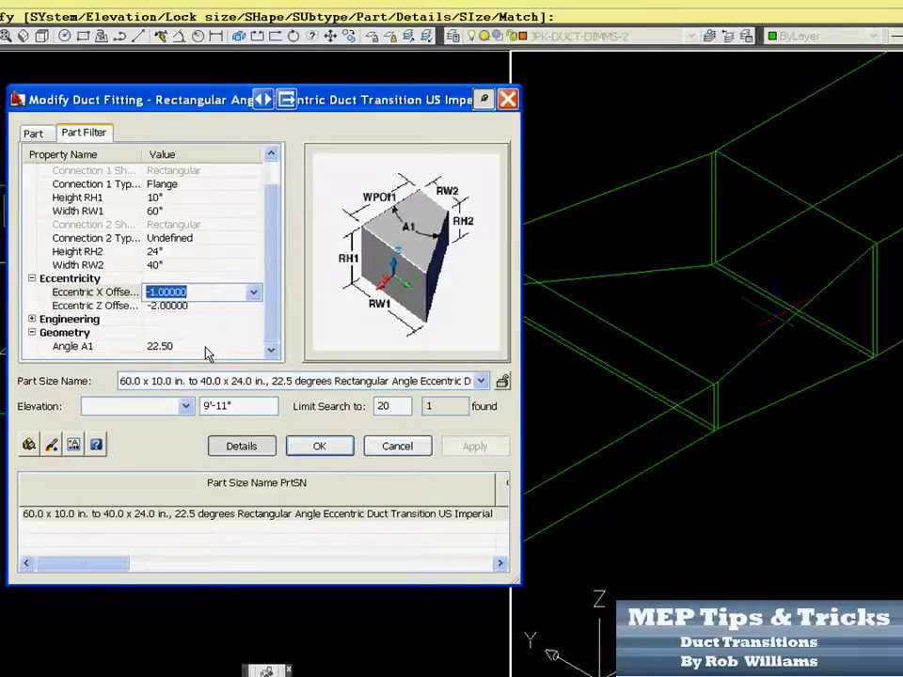
pyautogui.click(320, 448)
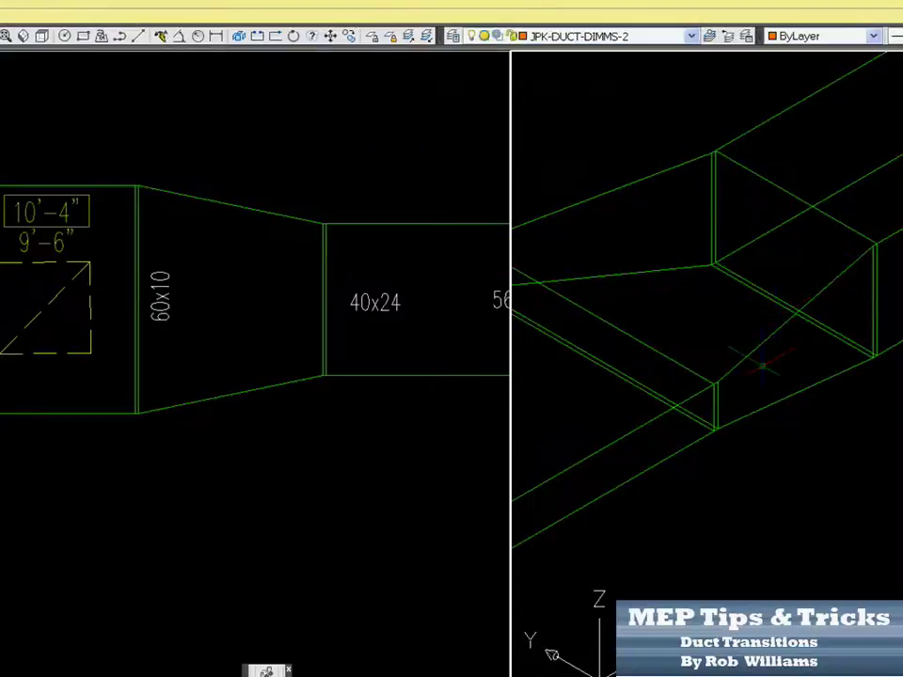
# Step: Close the fitting dialog and orbit and zoom the 3D view onto the offset transition
pyautogui.click(758, 364)
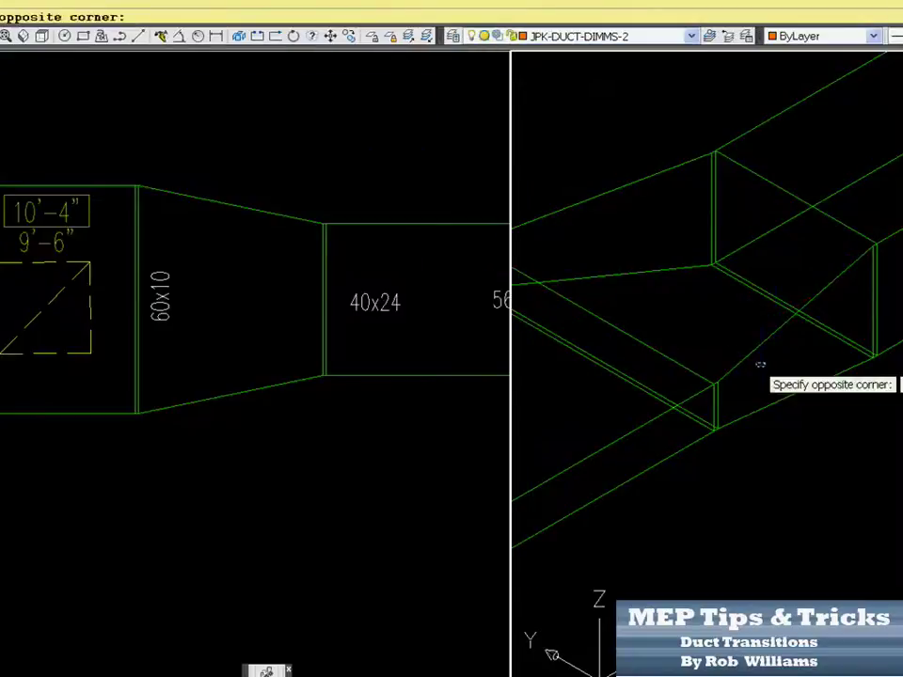
pyautogui.click(724, 367)
pyautogui.keyDown('shift'); pyautogui.moveTo(725, 367); pyautogui.dragTo(621, 283, button='middle'); pyautogui.keyUp('shift')
pyautogui.keyDown('shift'); pyautogui.moveTo(584, 231); pyautogui.dragTo(677, 376, button='middle'); pyautogui.keyUp('shift')
pyautogui.scroll(3, 645, 363)
pyautogui.scroll(2, 885, 150)
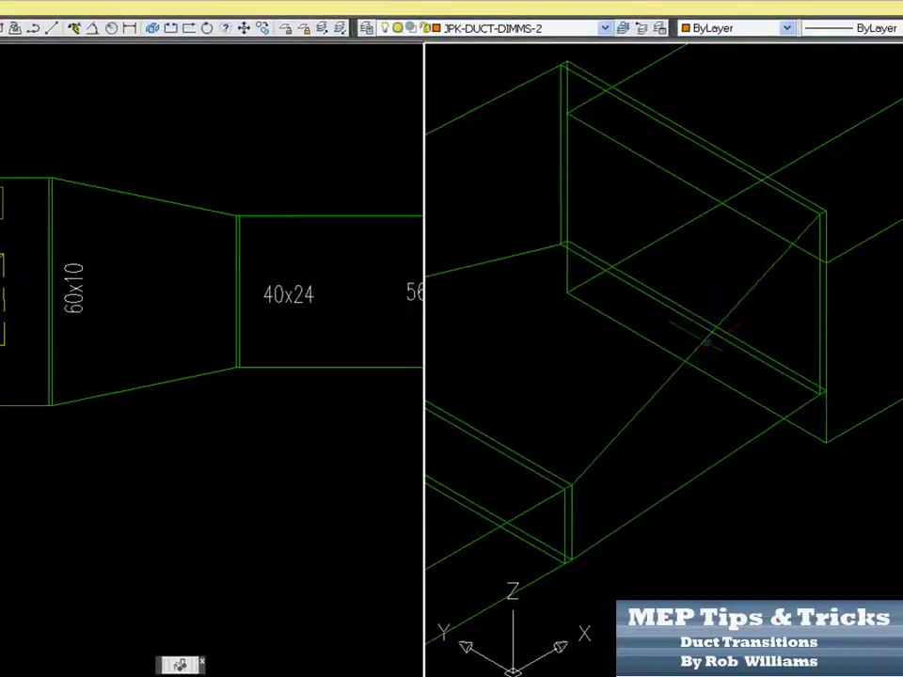
# Step: Reapply an Eccentric Z Offset of -2.00000 to the transition via Duct Fitting Modify, then reorient the 3D view
pyautogui.click(787, 341)
pyautogui.rightClick(701, 340)
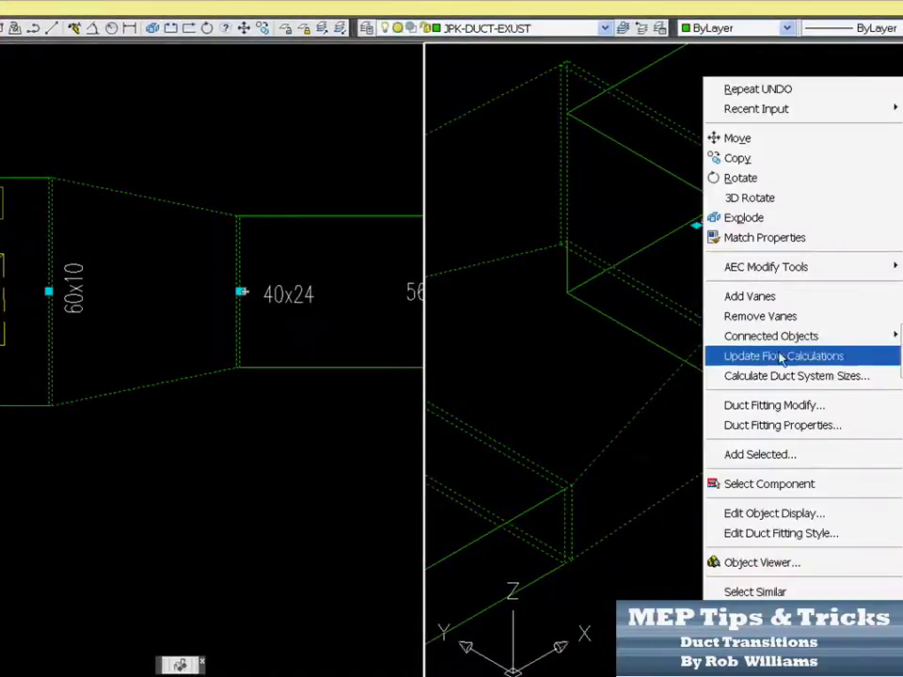
pyautogui.click(785, 411)
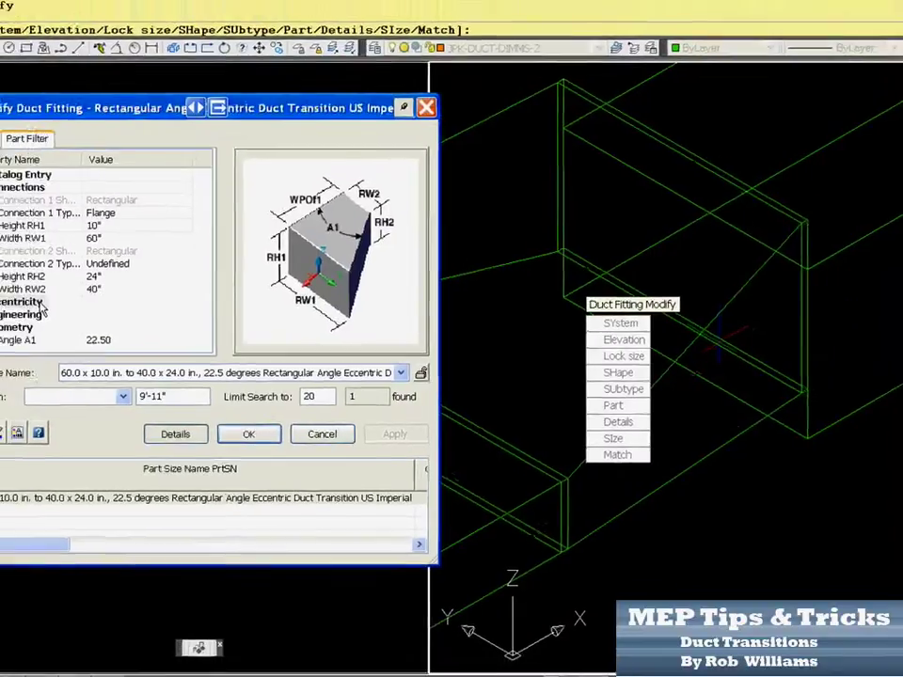
pyautogui.doubleClick(80, 297)
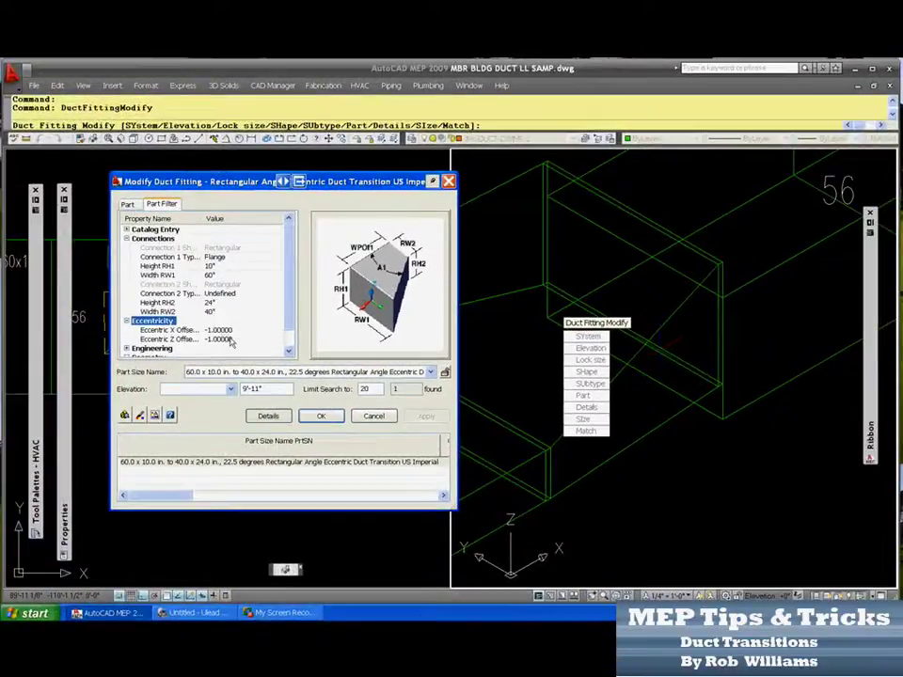
pyautogui.click(225, 340)
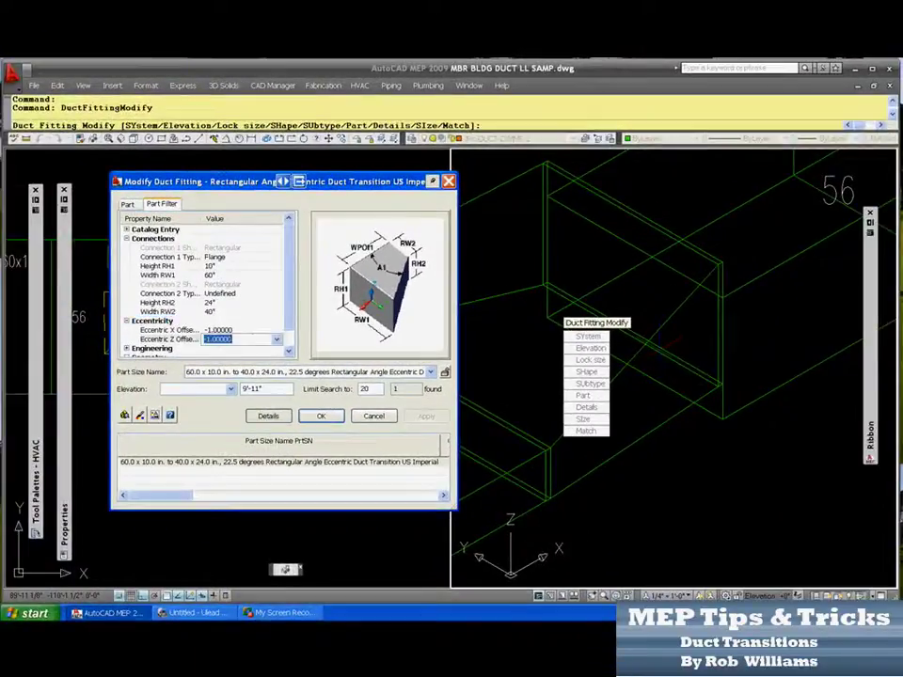
pyautogui.click(278, 342)
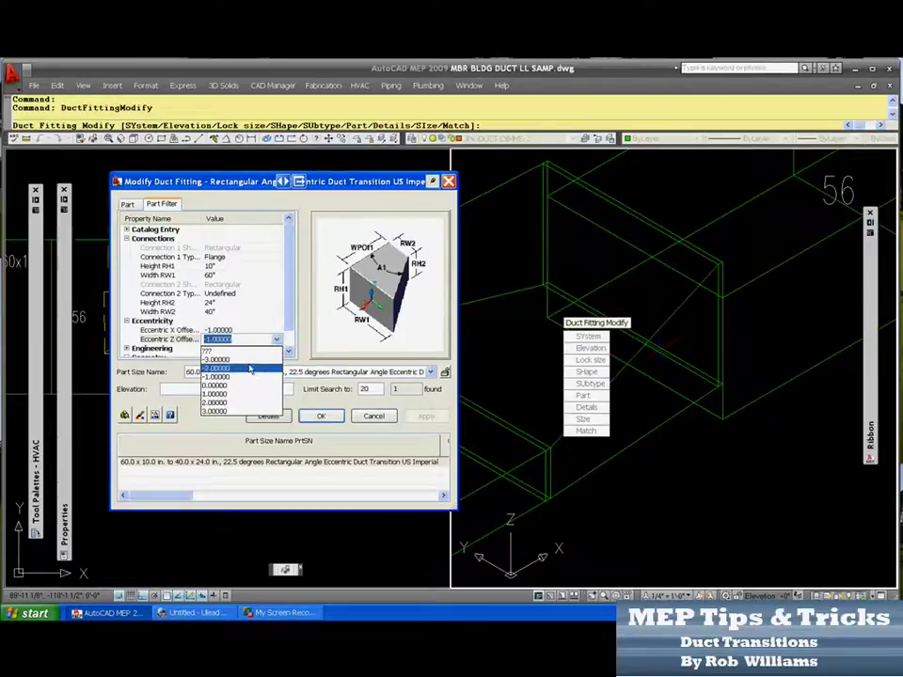
pyautogui.click(249, 367)
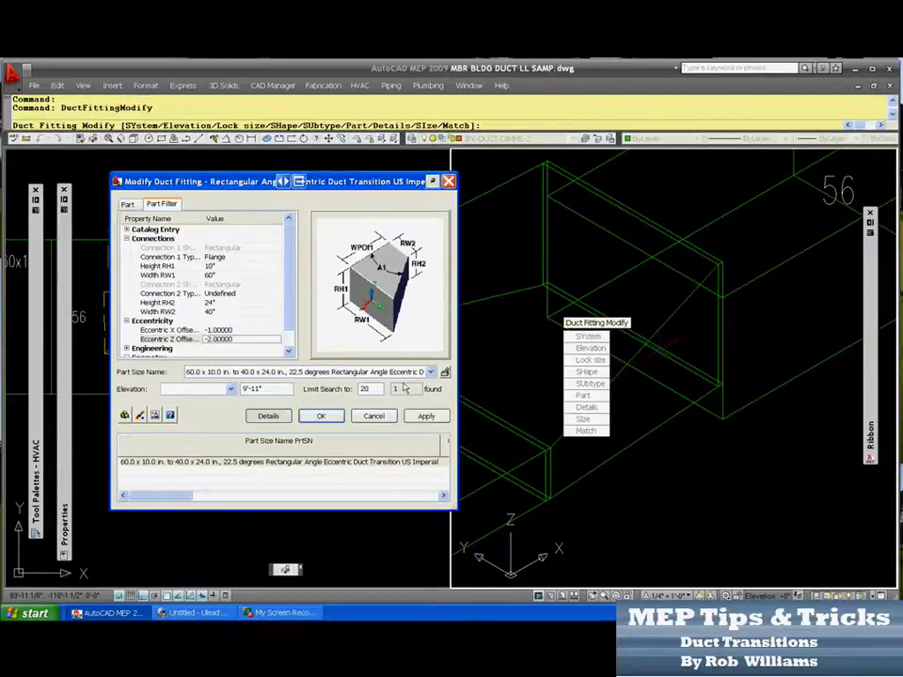
pyautogui.click(424, 417)
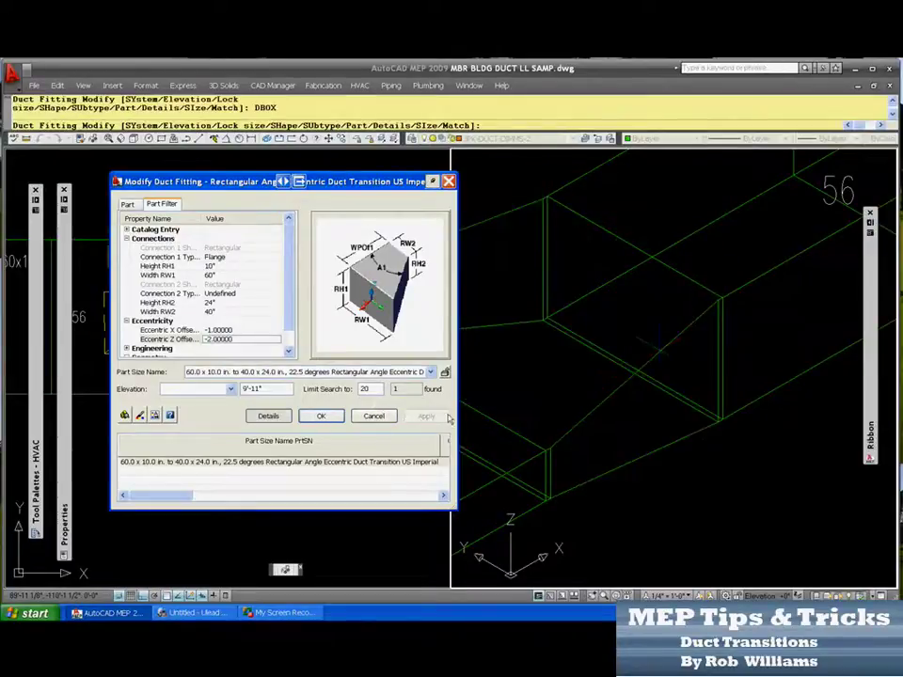
pyautogui.click(321, 417)
pyautogui.press('Escape')
pyautogui.keyDown('shift'); pyautogui.moveTo(658, 339); pyautogui.dragTo(730, 331, button='middle'); pyautogui.keyUp('shift')
pyautogui.rightClick(730, 331)
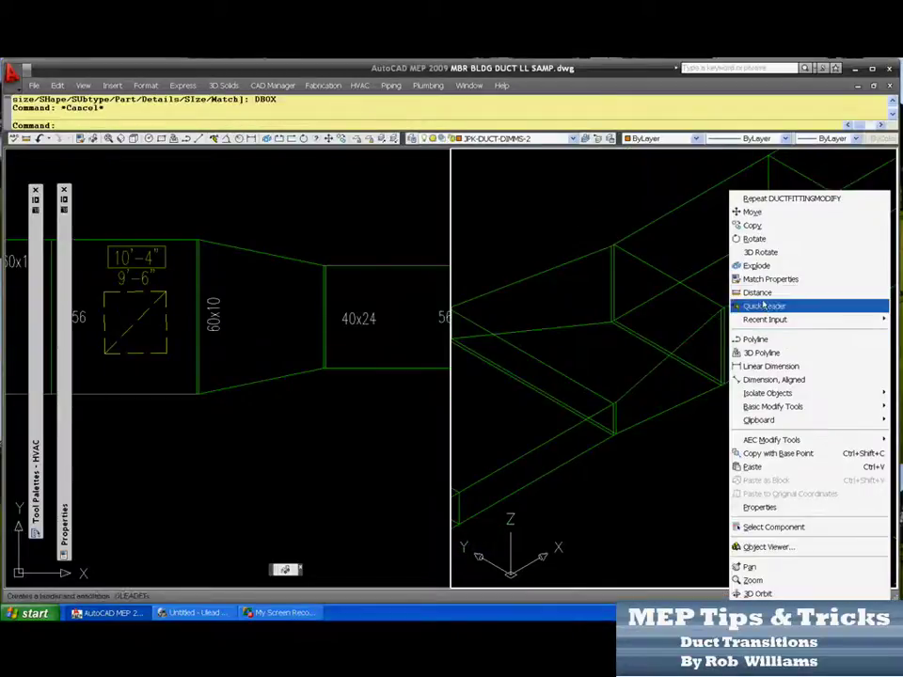
# Step: Measure the distance between two duct corners across the transition, reading 4'-3 9/32"
pyautogui.click(758, 293)
pyautogui.click(721, 310)
pyautogui.scroll(3, 628, 352)
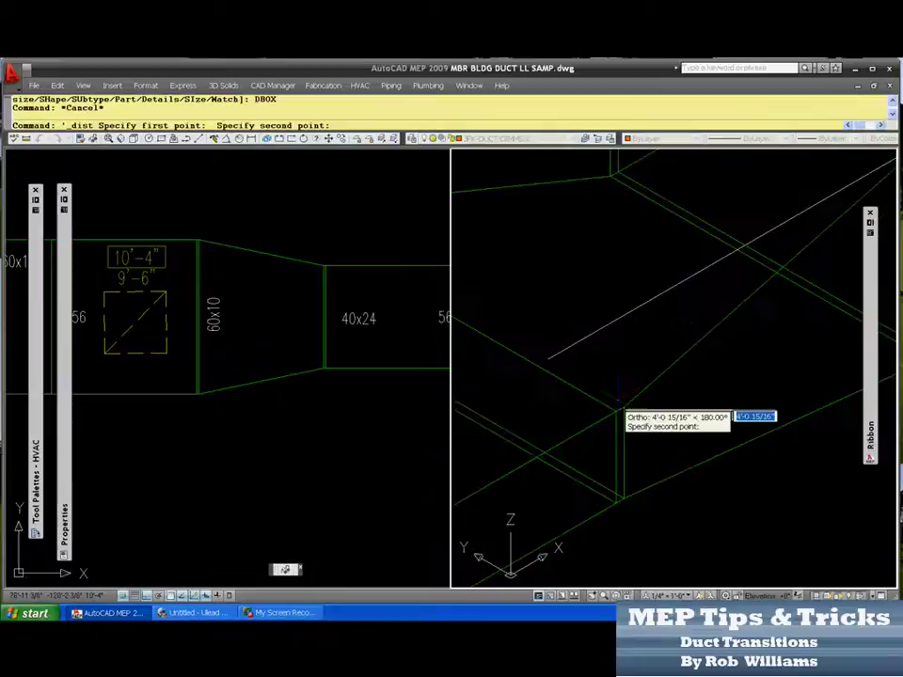
pyautogui.click(617, 410)
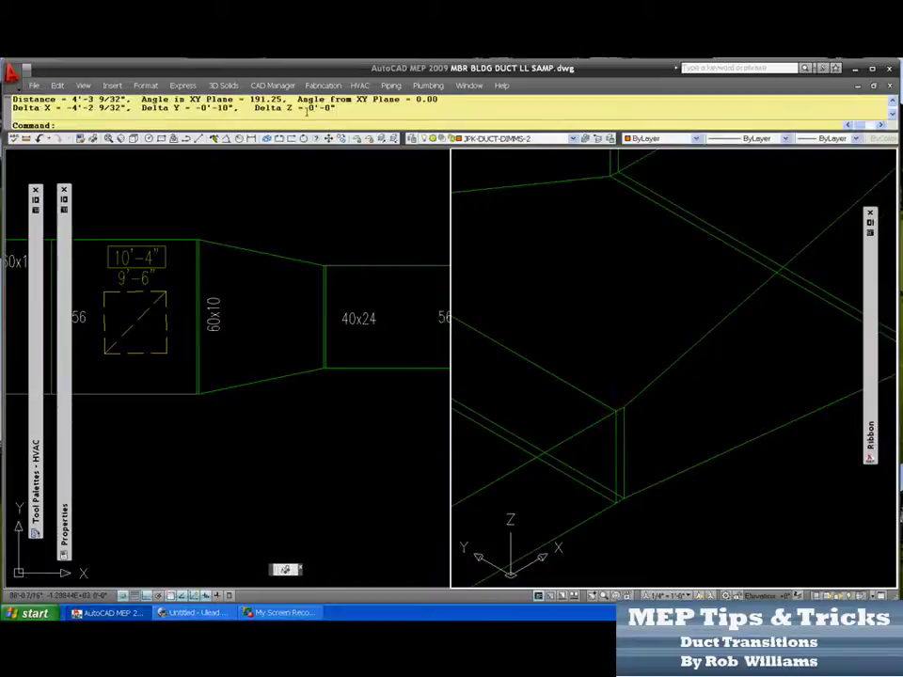
pyautogui.press('Escape')
pyautogui.scroll(-3, 645, 330)
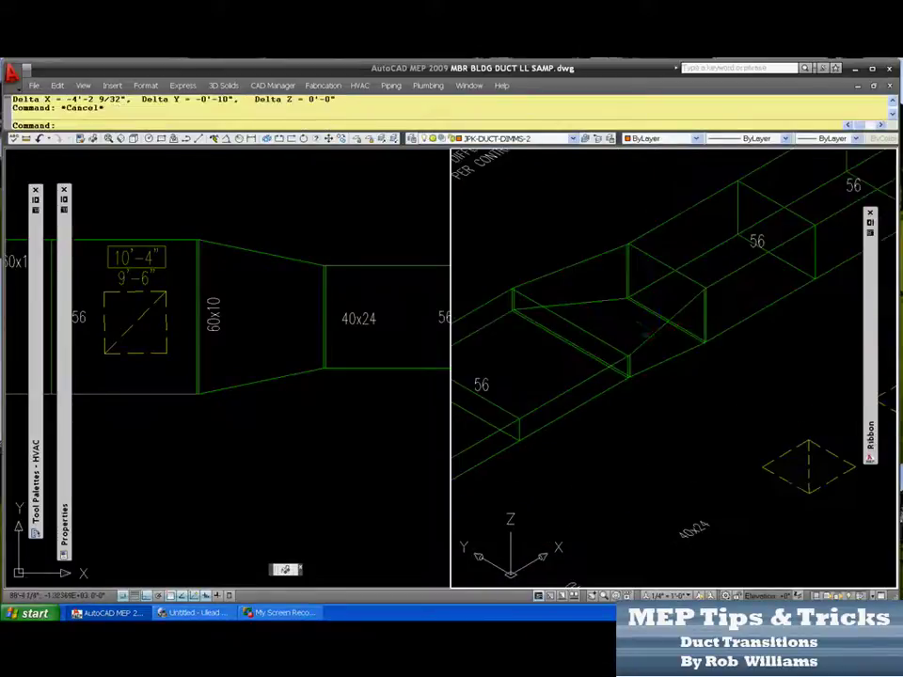
# Step: Window-select the eccentric transition between the 60x10 and 40x24 ducts and erase it
pyautogui.click(657, 327)
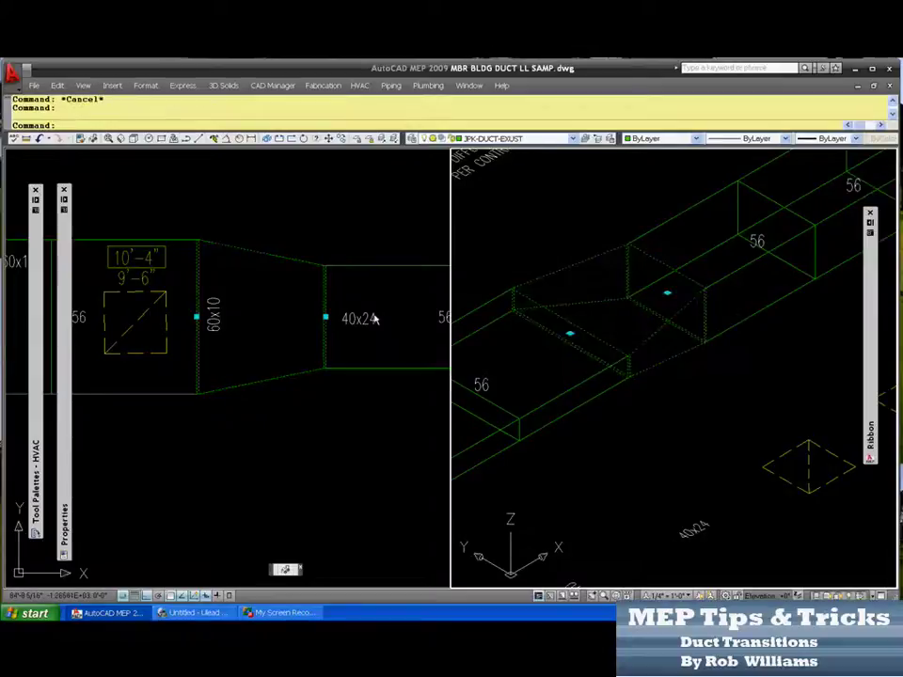
pyautogui.press('Escape')
pyautogui.moveTo(272, 282); pyautogui.dragTo(264, 244)
pyautogui.scroll(-1, 266, 251)
pyautogui.press('Escape')
pyautogui.press('Escape')
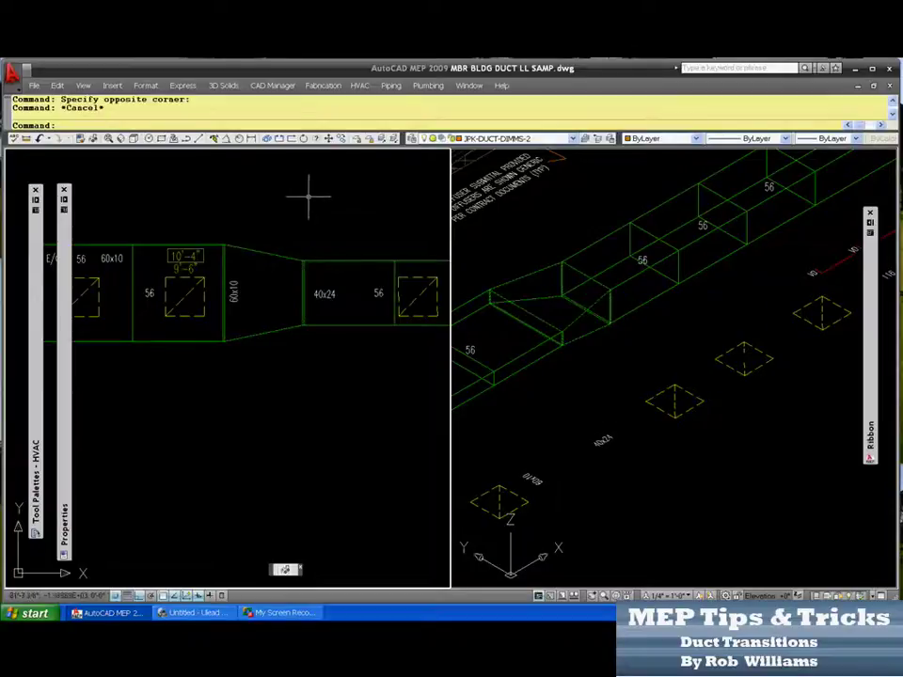
pyautogui.moveTo(275, 320); pyautogui.dragTo(263, 240)
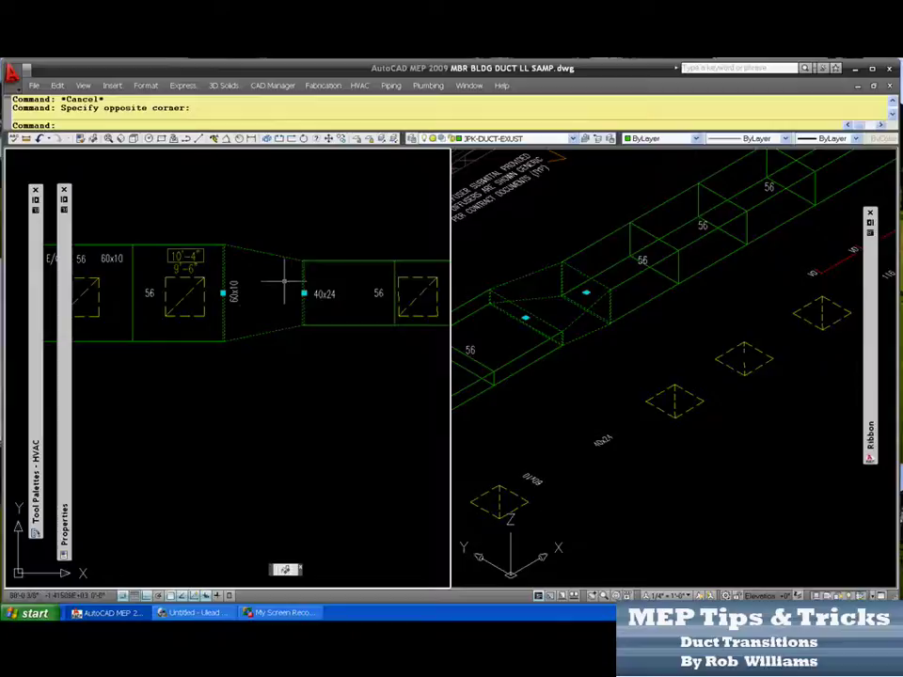
pyautogui.press('Escape')
pyautogui.click(266, 358)
pyautogui.click(269, 247)
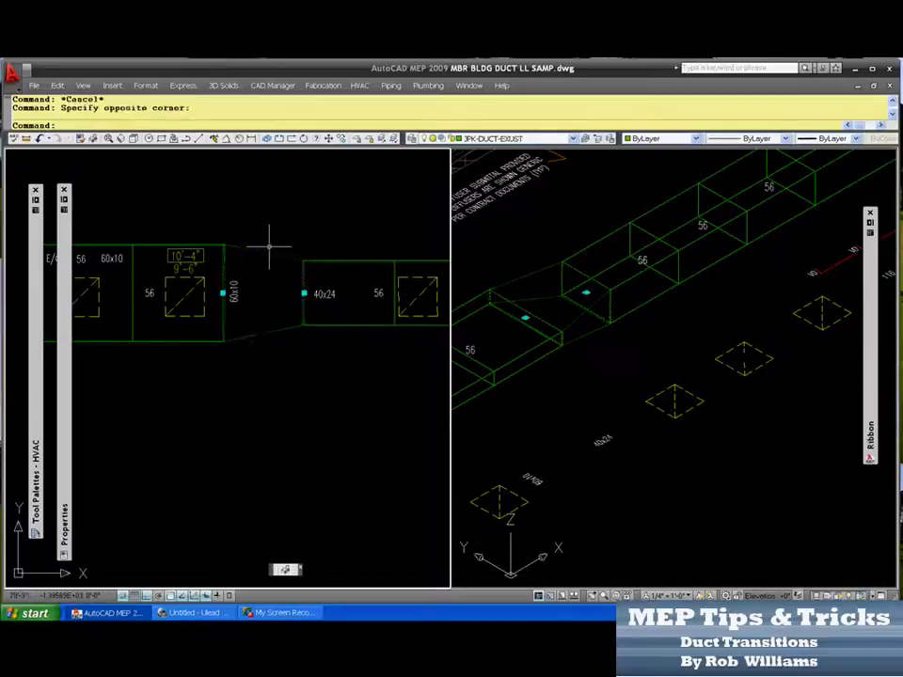
pyautogui.press('Delete')
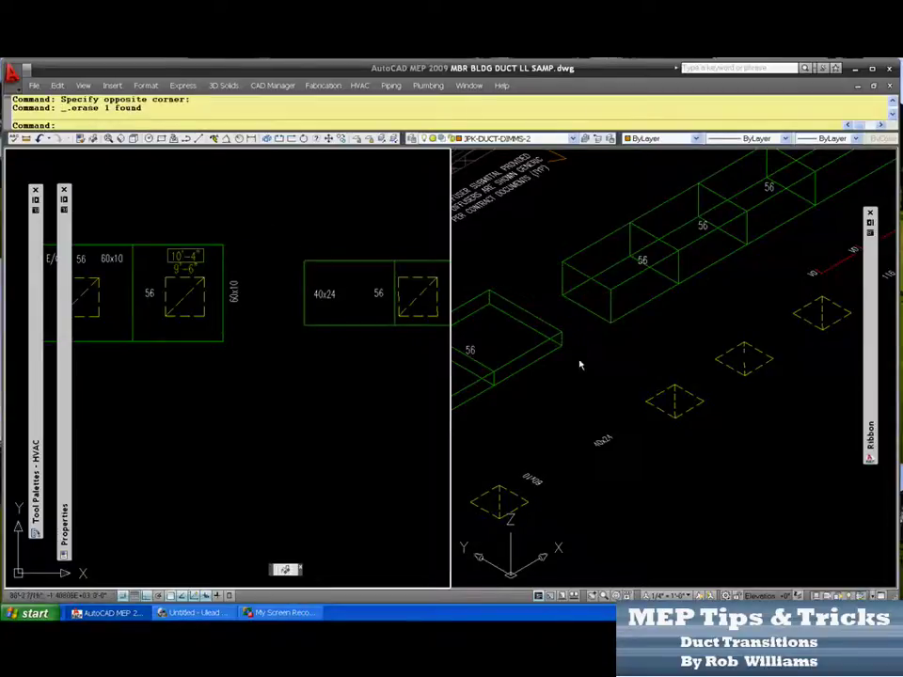
pyautogui.press('Escape')
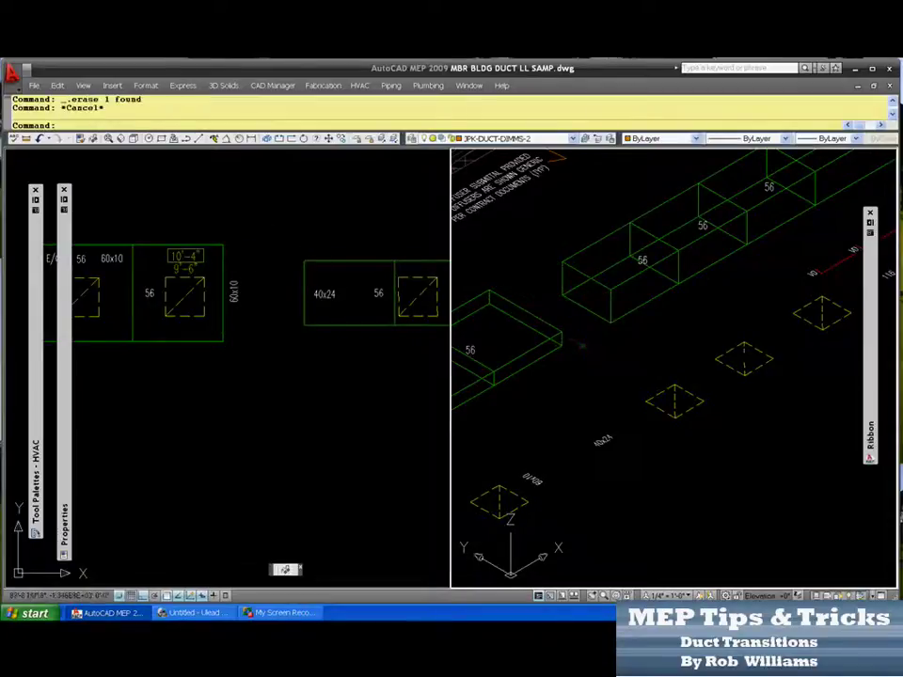
# Step: Start a 3D polyline tracing transition edges from the box corners to the lower and right duct corners
pyautogui.click(173, 138)
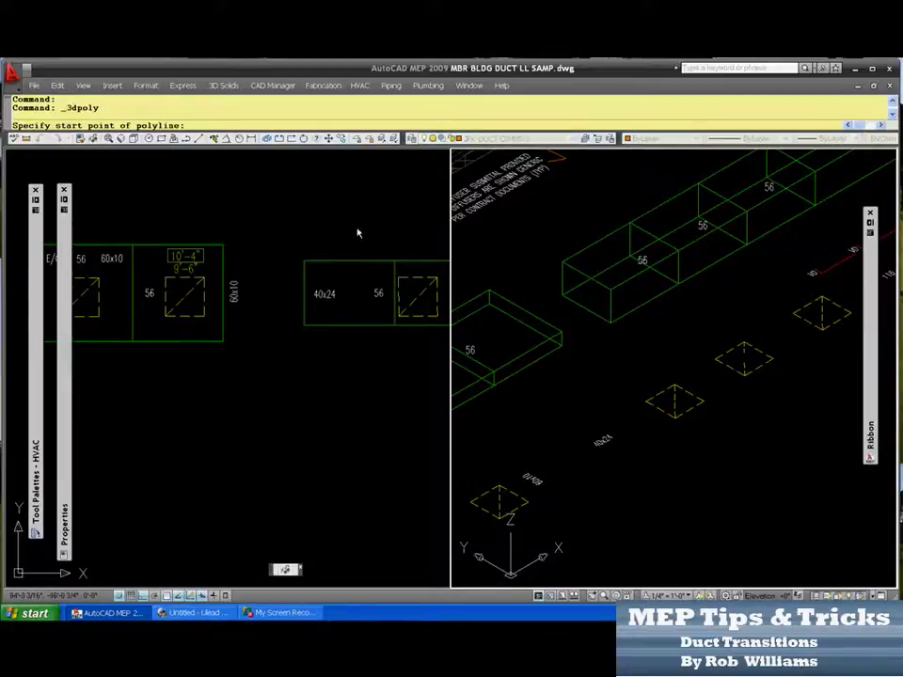
pyautogui.click(600, 255)
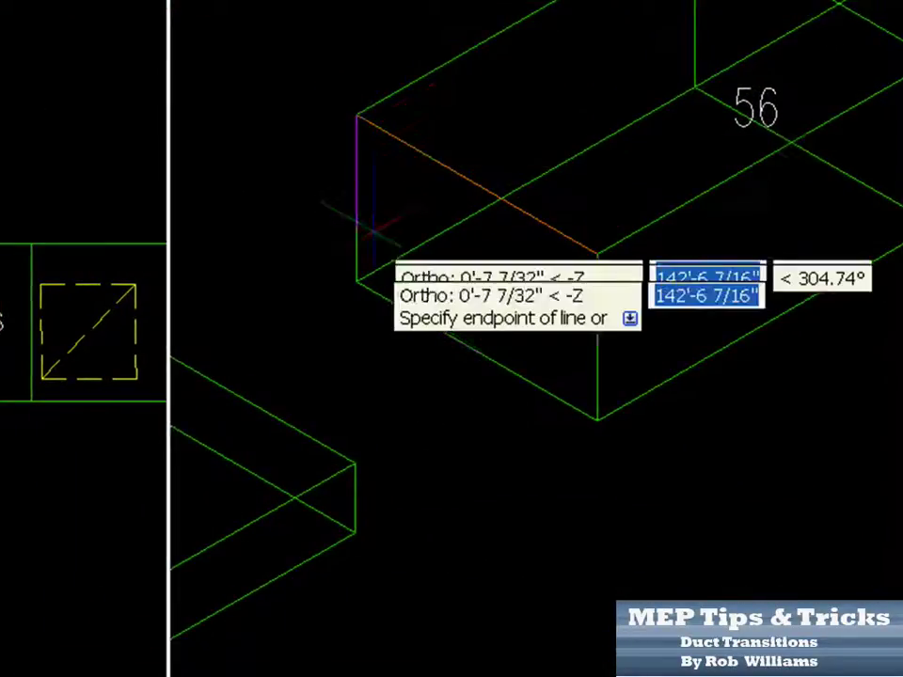
pyautogui.scroll(2, 353, 282)
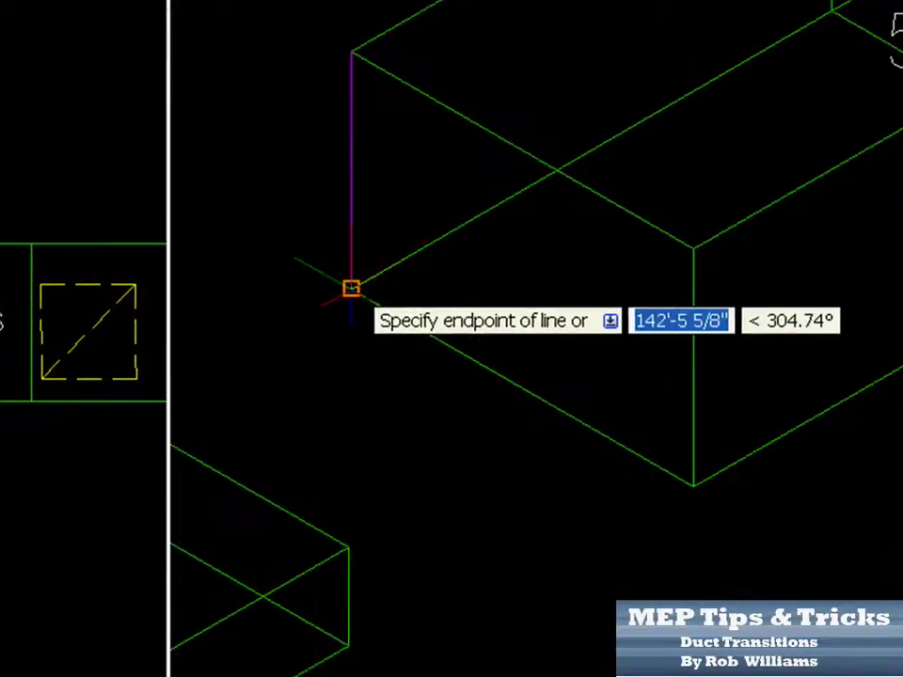
pyautogui.click(350, 288)
pyautogui.click(693, 486)
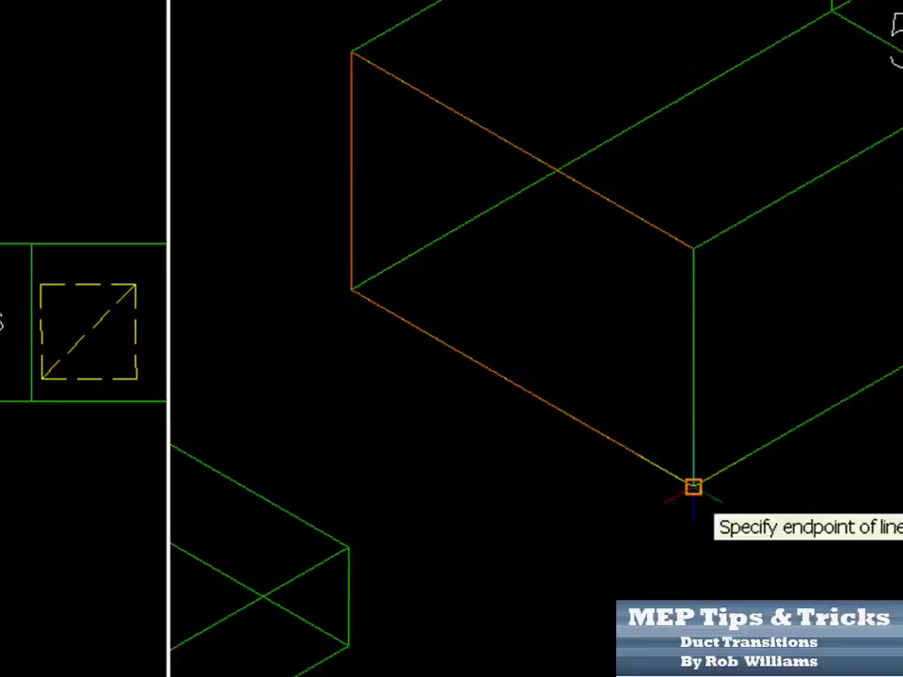
pyautogui.scroll(-3, 691, 250)
pyautogui.scroll(3, 578, 384)
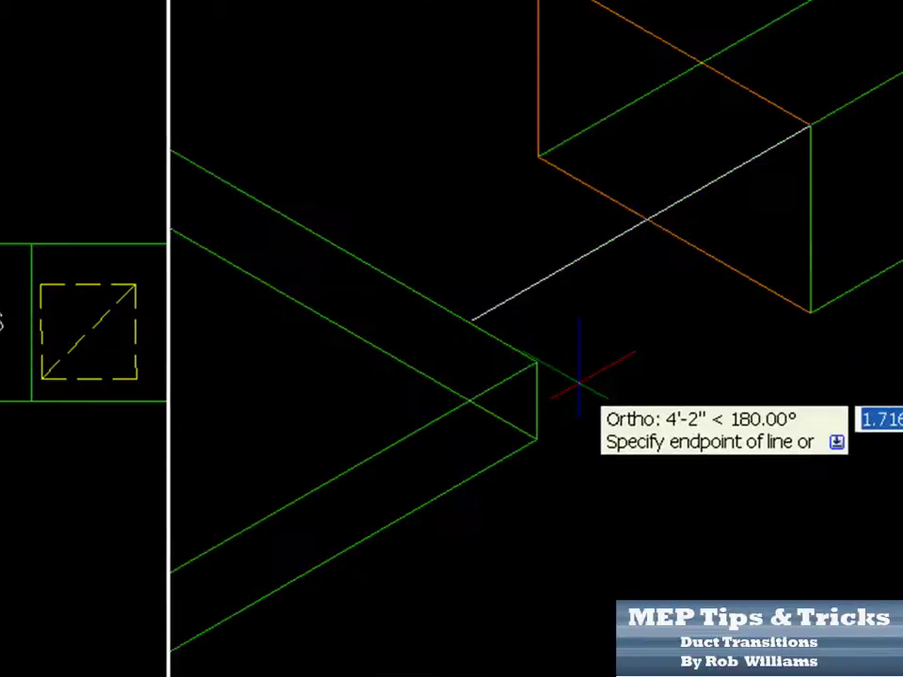
pyautogui.click(536, 361)
pyautogui.click(536, 438)
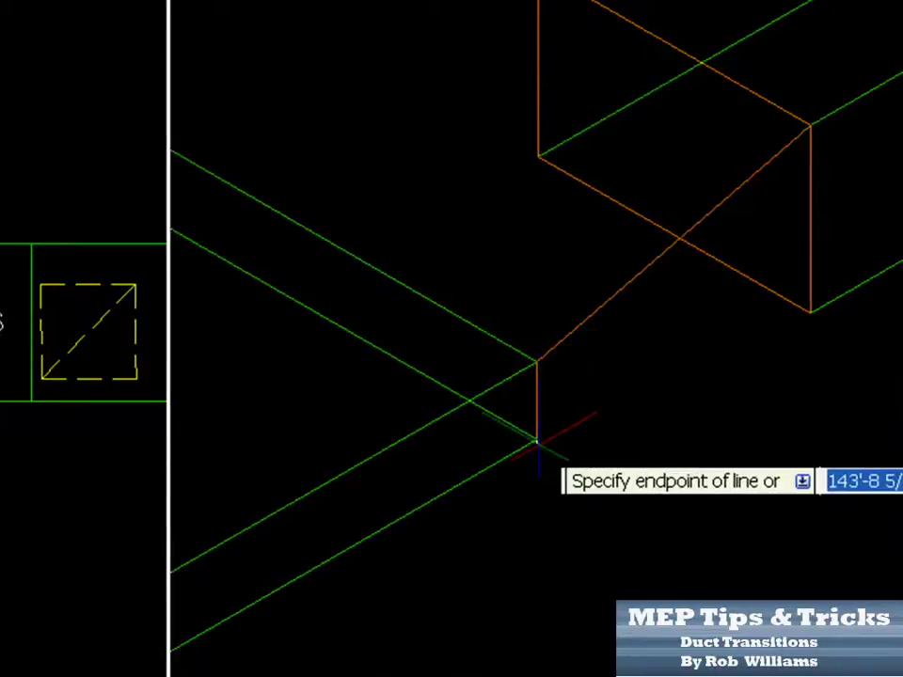
pyautogui.click(811, 313)
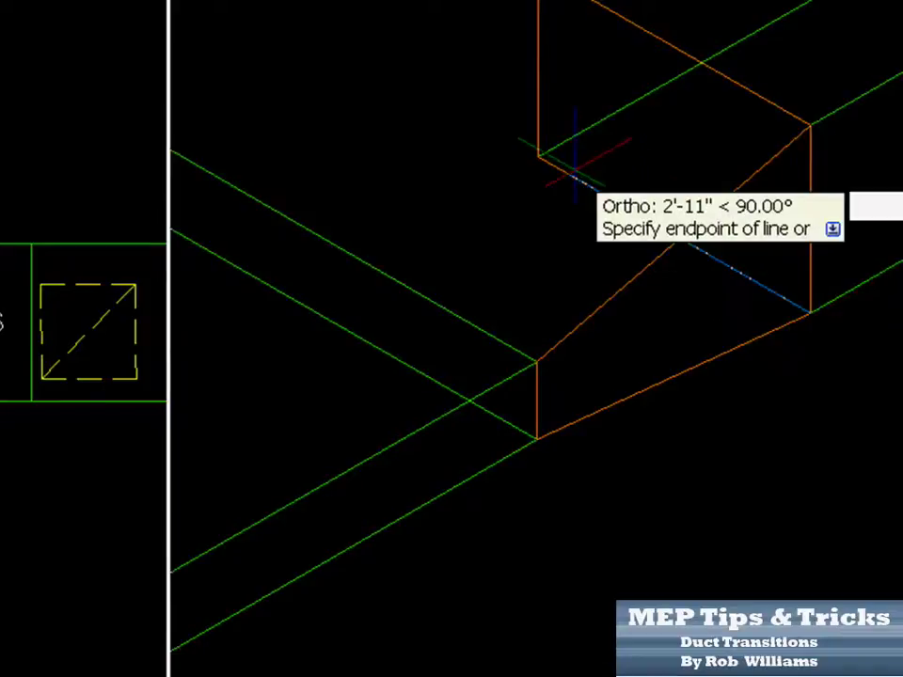
# Step: Continue the 3D polyline through the top, left and lower duct corners and finish it
pyautogui.click(538, 155)
pyautogui.scroll(-2, 538, 155)
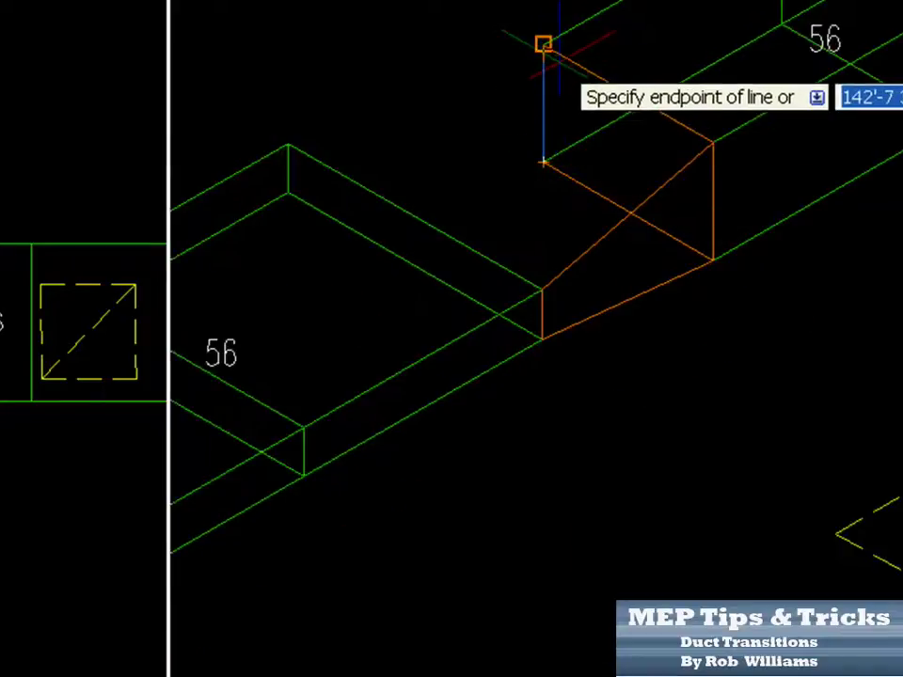
pyautogui.click(542, 43)
pyautogui.scroll(2, 395, 89)
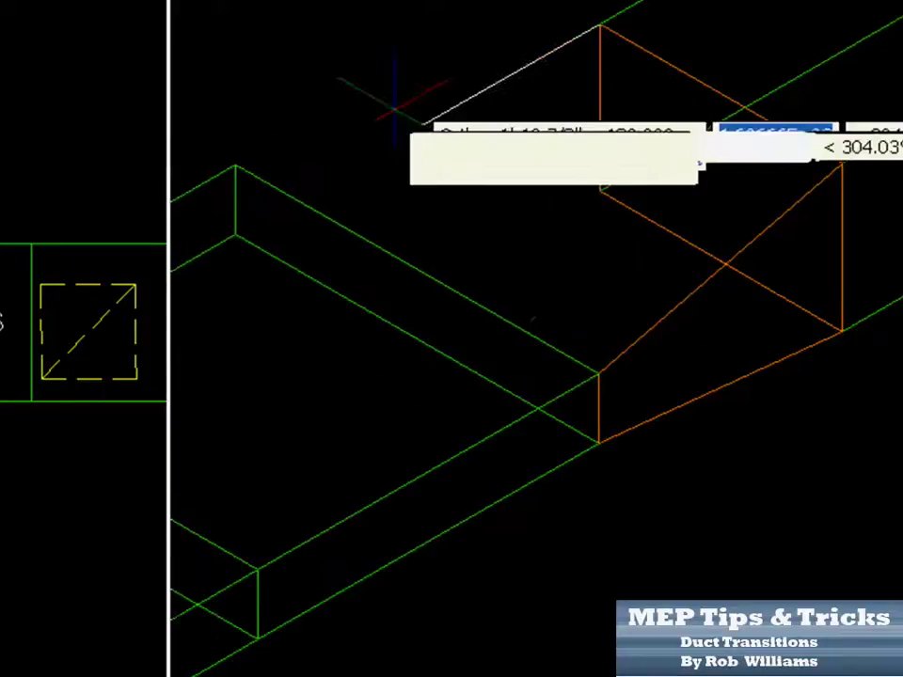
pyautogui.click(235, 166)
pyautogui.click(598, 374)
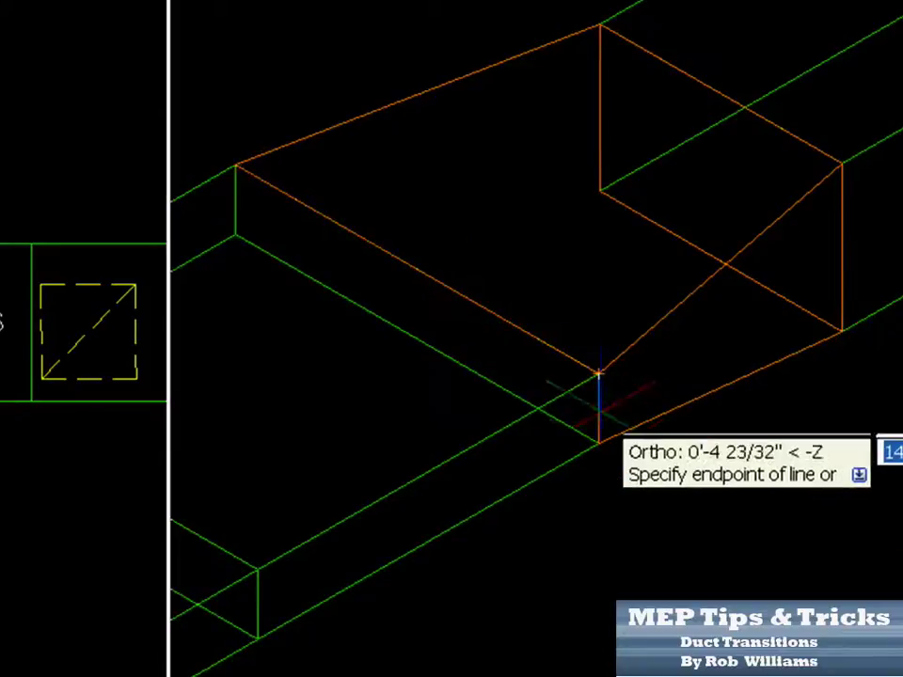
pyautogui.click(599, 440)
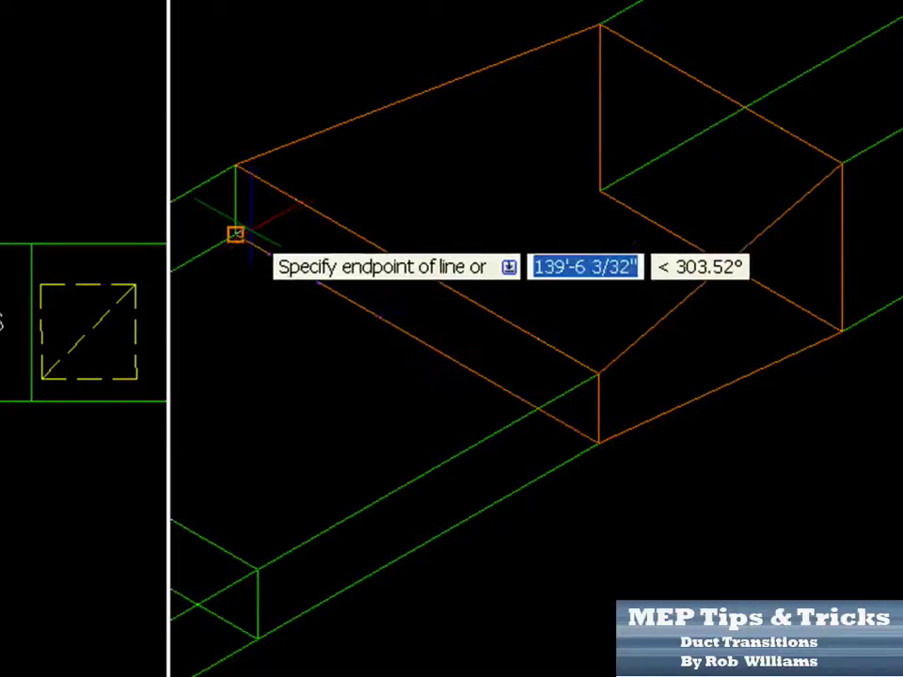
pyautogui.click(235, 233)
pyautogui.press('Return')
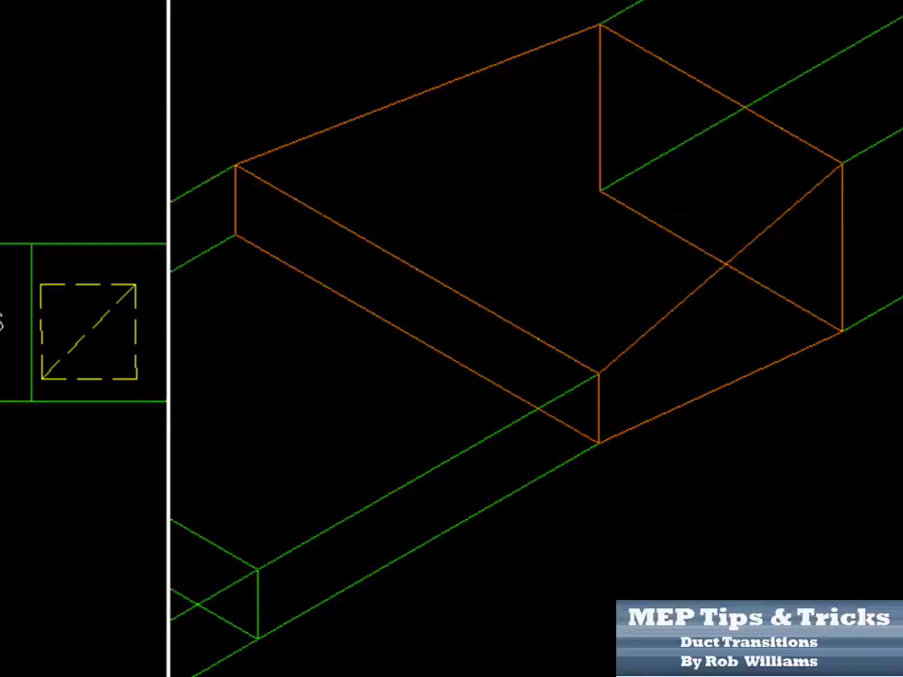
pyautogui.press('Escape')
# Step: Draw the final top edge with a PL polyline from the upper corner to the left corner
pyautogui.write('pl')
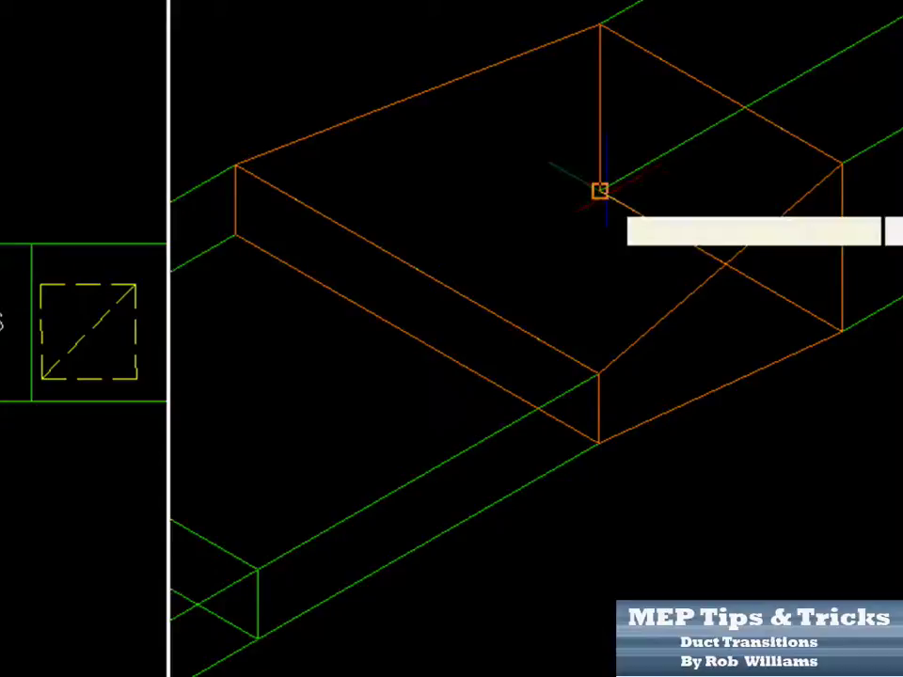
pyautogui.press('Return')
pyautogui.click(598, 192)
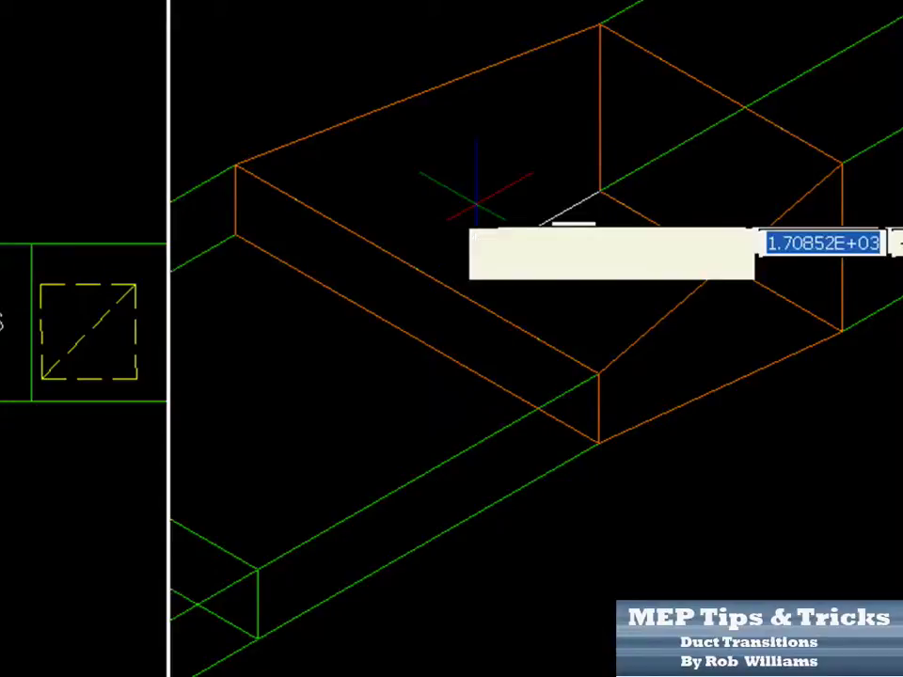
pyautogui.click(235, 235)
pyautogui.press('Return')
# Step: Match the wireframe transition lines' properties to the 40x24 duct so they turn green
pyautogui.click(403, 212)
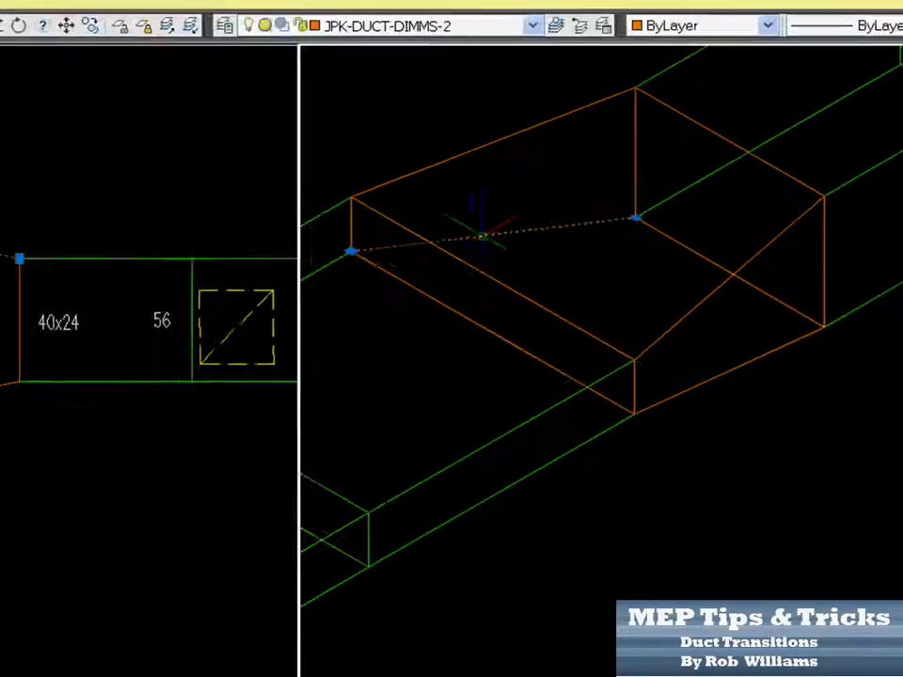
pyautogui.rightClick(124, 275)
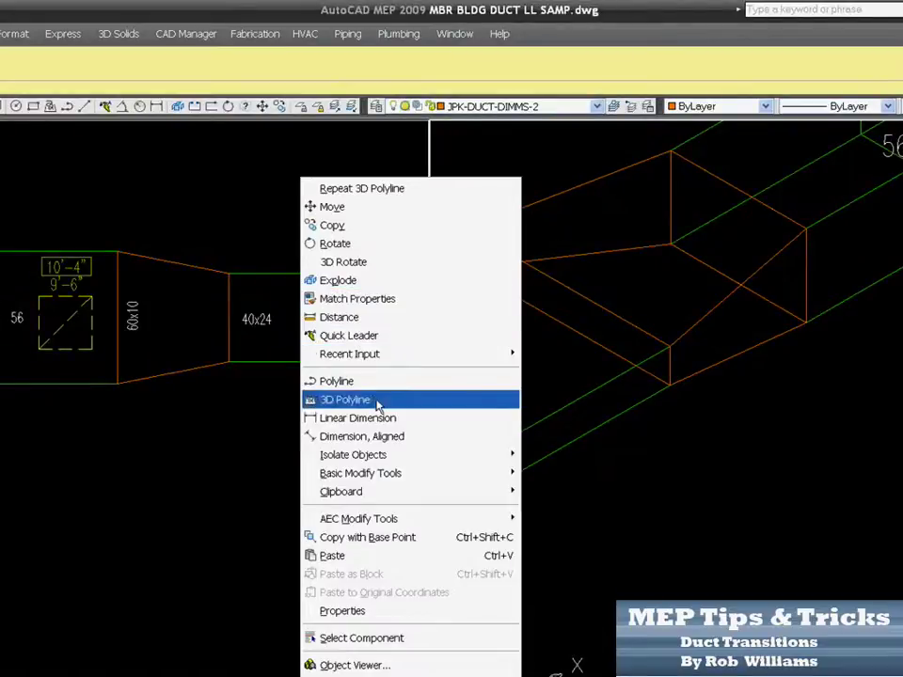
pyautogui.click(324, 300)
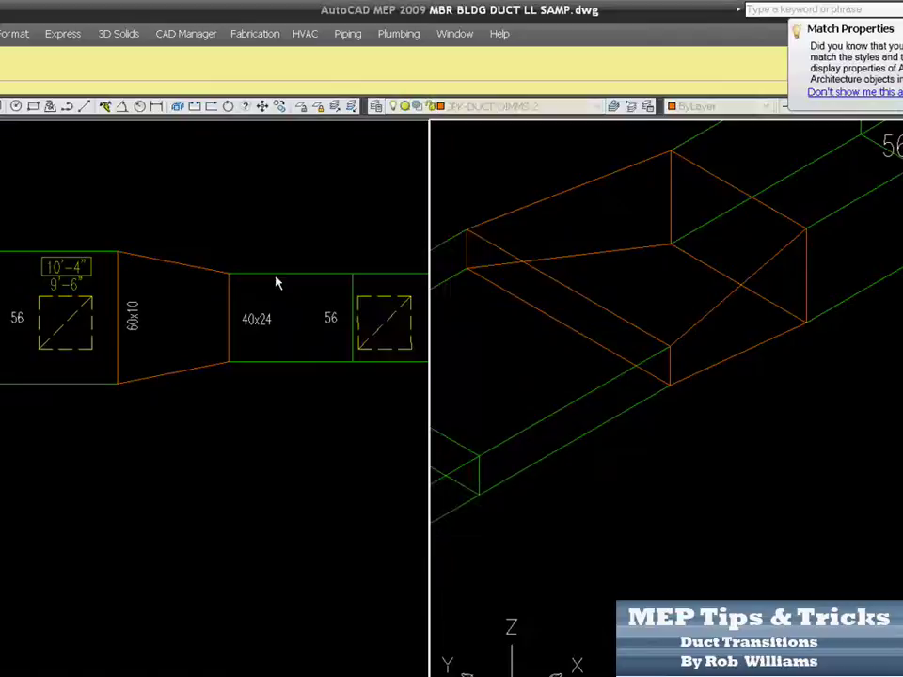
pyautogui.click(264, 272)
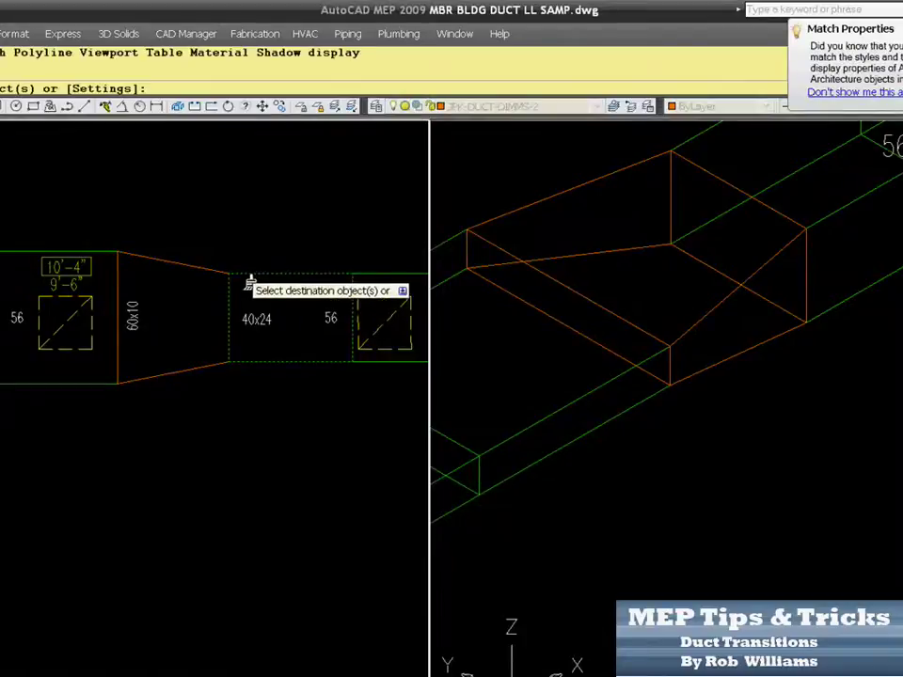
pyautogui.click(198, 267)
pyautogui.click(199, 357)
pyautogui.press('Escape')
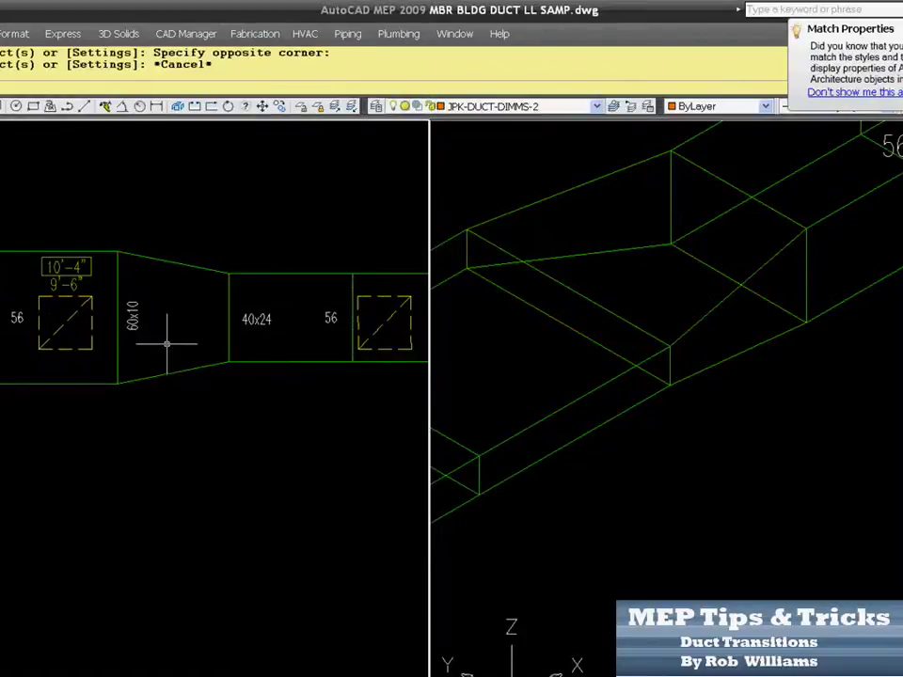
# Step: Select the wireframe transition lines between the 60x10 and 40x24 ducts and erase them
pyautogui.scroll(-2, 191, 287)
pyautogui.click(191, 275)
pyautogui.scroll(2, 191, 275)
pyautogui.press('Escape')
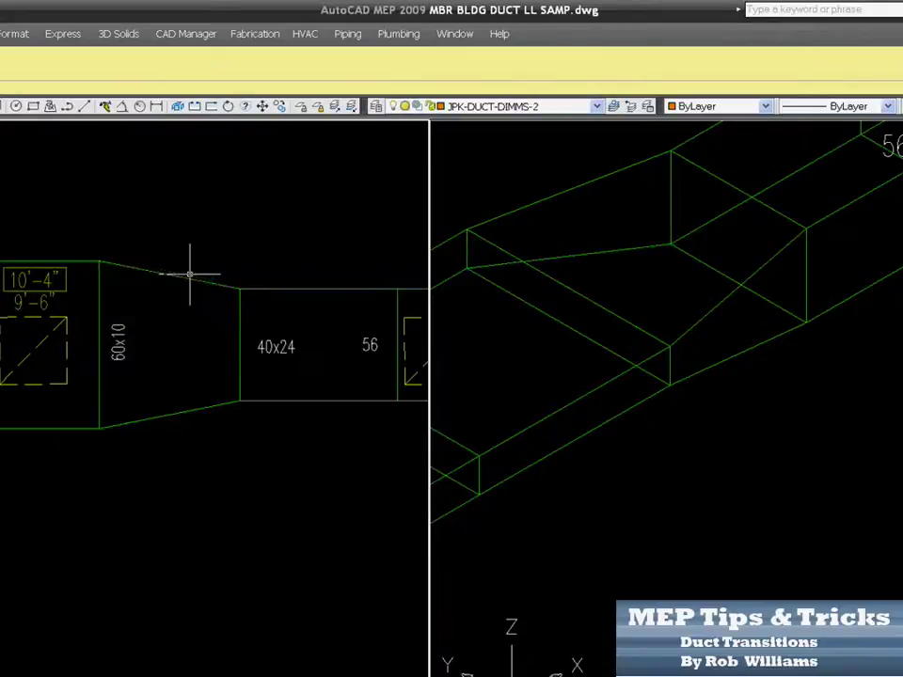
pyautogui.click(195, 458)
pyautogui.click(181, 273)
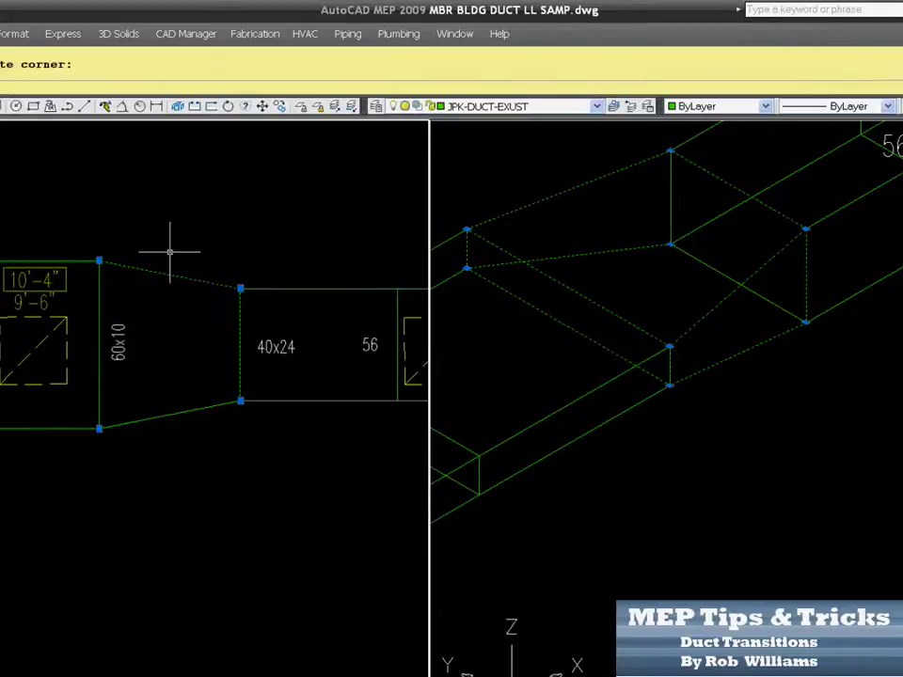
pyautogui.press('Escape')
pyautogui.click(182, 449)
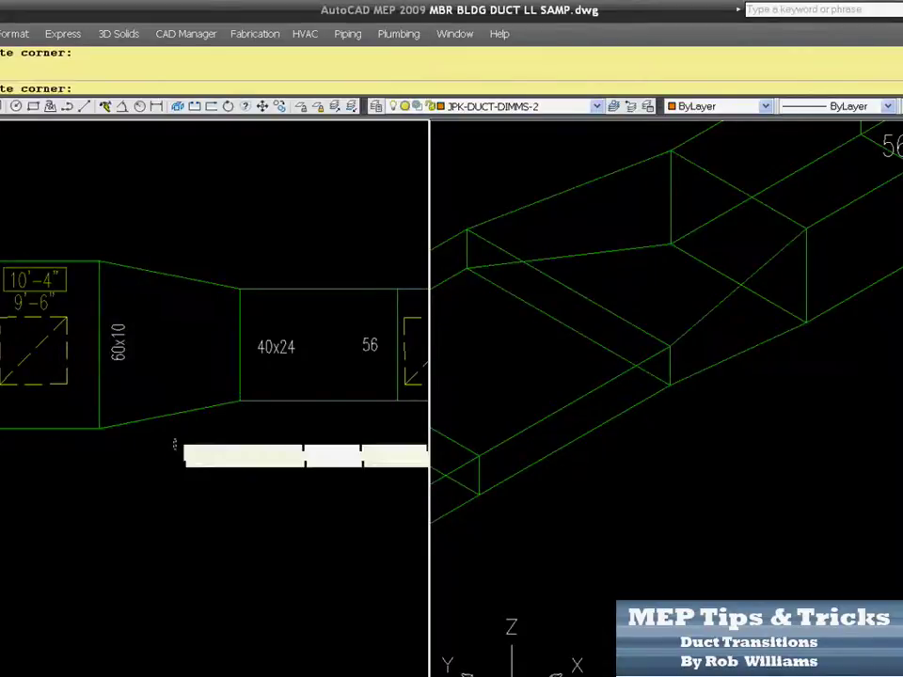
pyautogui.click(146, 254)
pyautogui.press('Escape')
pyautogui.scroll(-3, 180, 236)
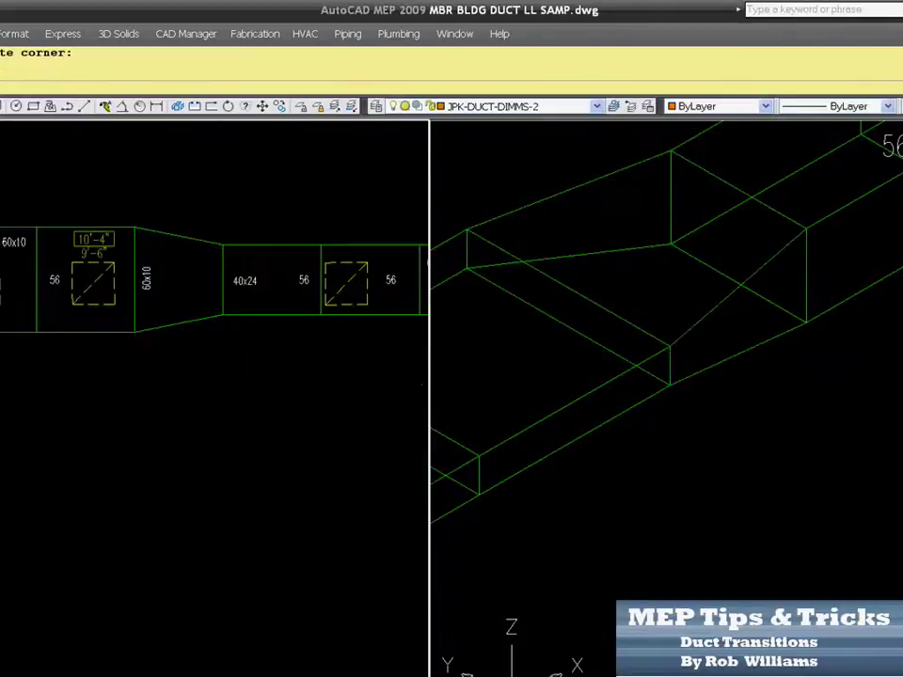
pyautogui.scroll(2, 182, 273)
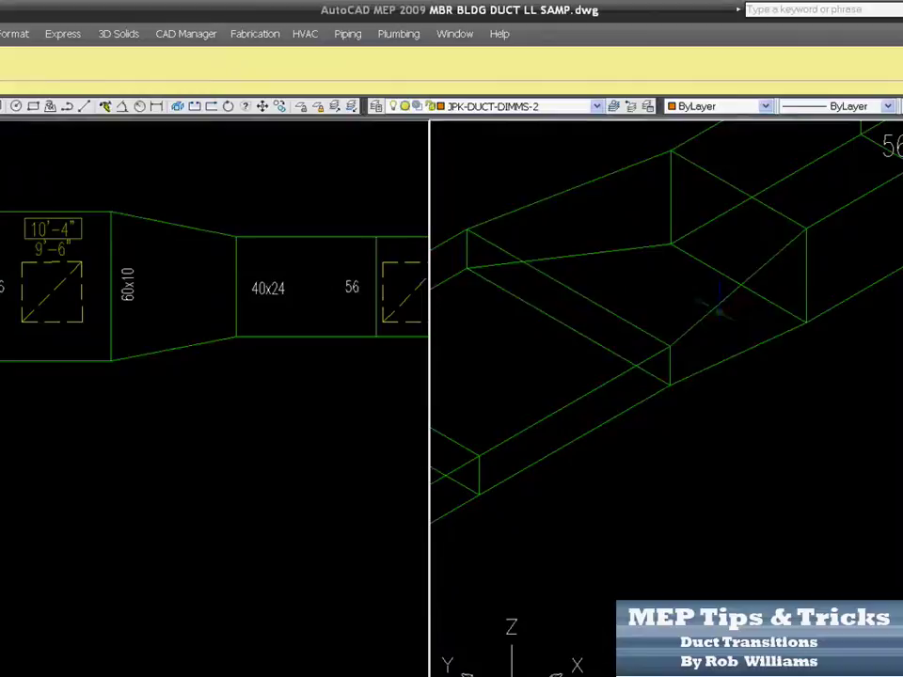
pyautogui.click(712, 307)
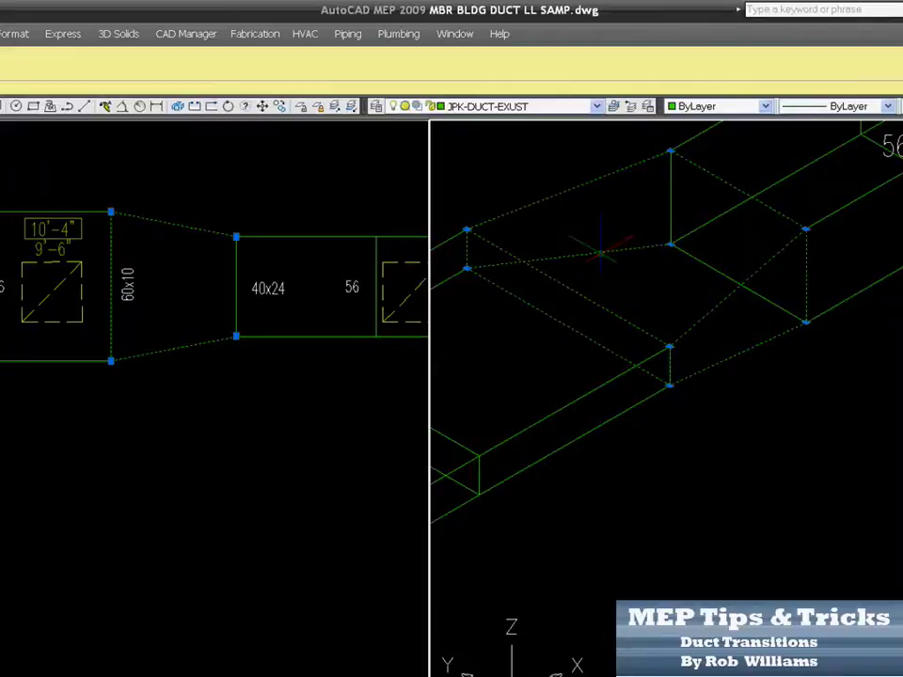
pyautogui.press('Escape')
pyautogui.scroll(-5, 601, 250)
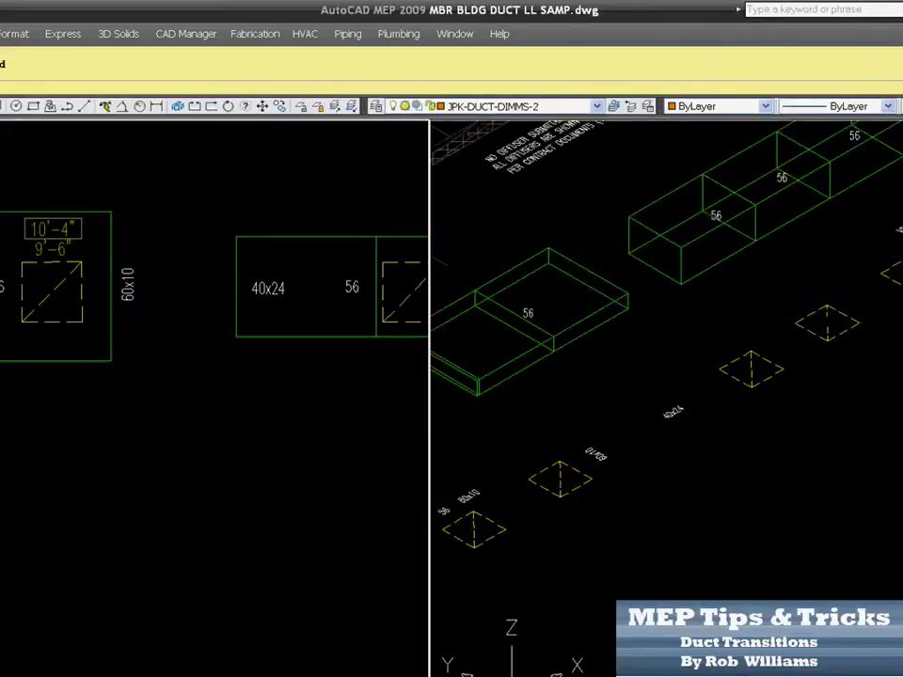
pyautogui.click(111, 262)
pyautogui.press('Escape')
pyautogui.scroll(-5, 238, 310)
pyautogui.scroll(5, 241, 292)
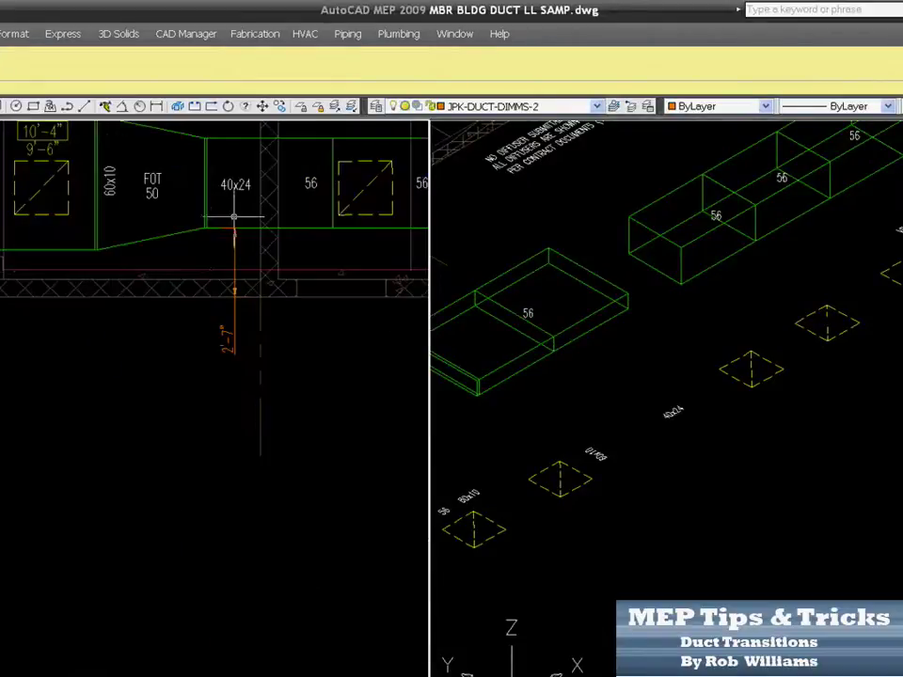
pyautogui.click(208, 240)
pyautogui.click(90, 175)
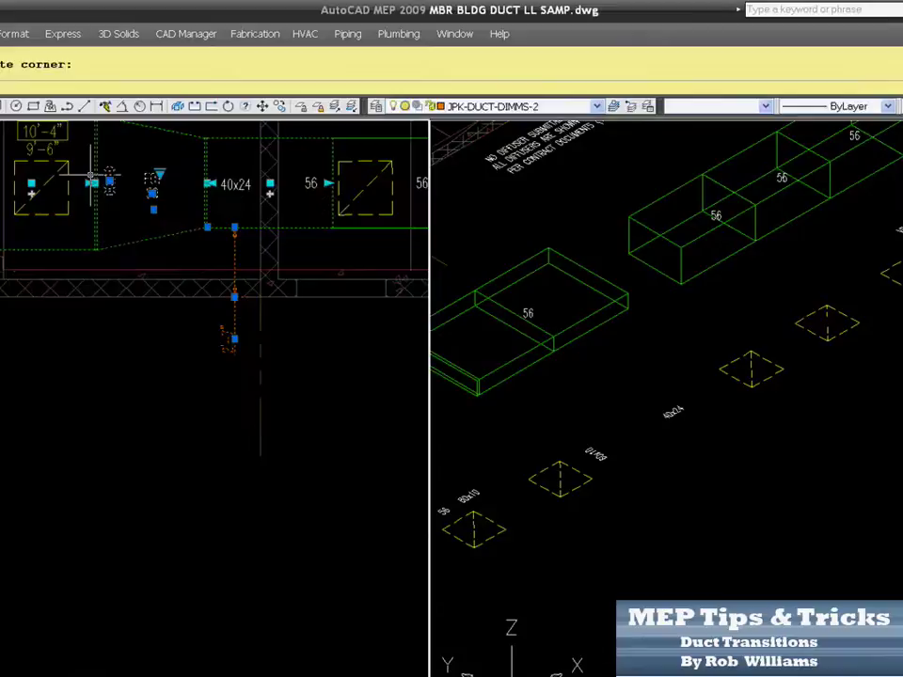
pyautogui.rightClick(90, 182)
pyautogui.click(121, 250)
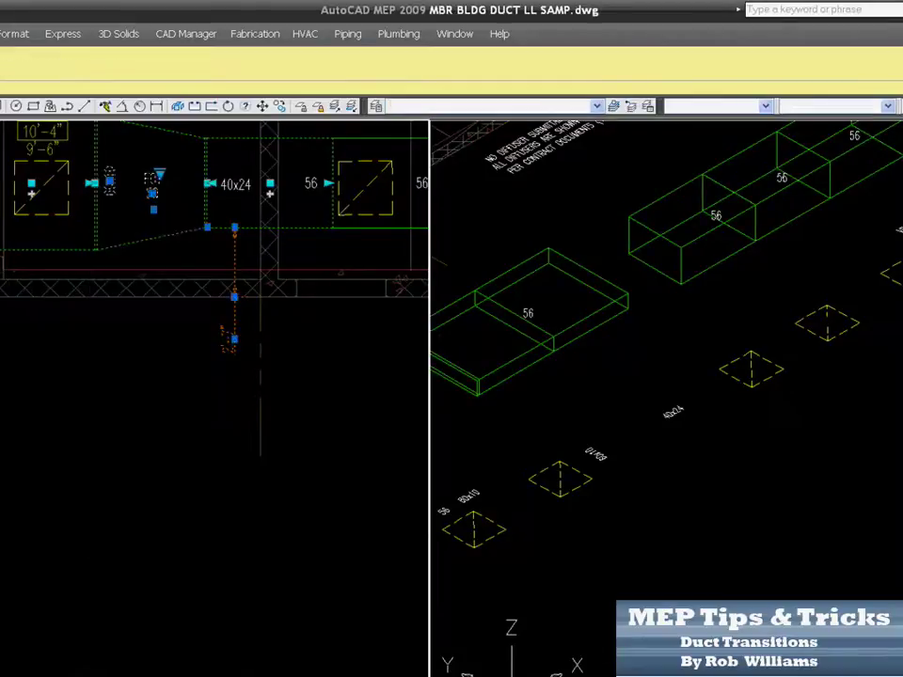
pyautogui.click(209, 184)
pyautogui.scroll(-4, 222, 212)
pyautogui.scroll(-3, 177, 312)
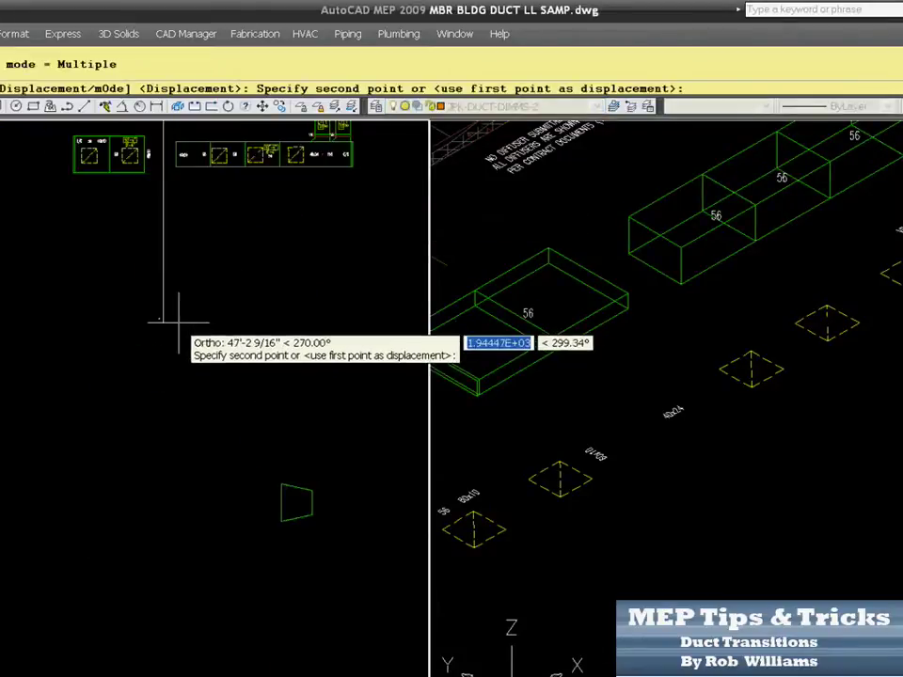
pyautogui.scroll(2, 177, 284)
pyautogui.click(176, 249)
pyautogui.press('Escape')
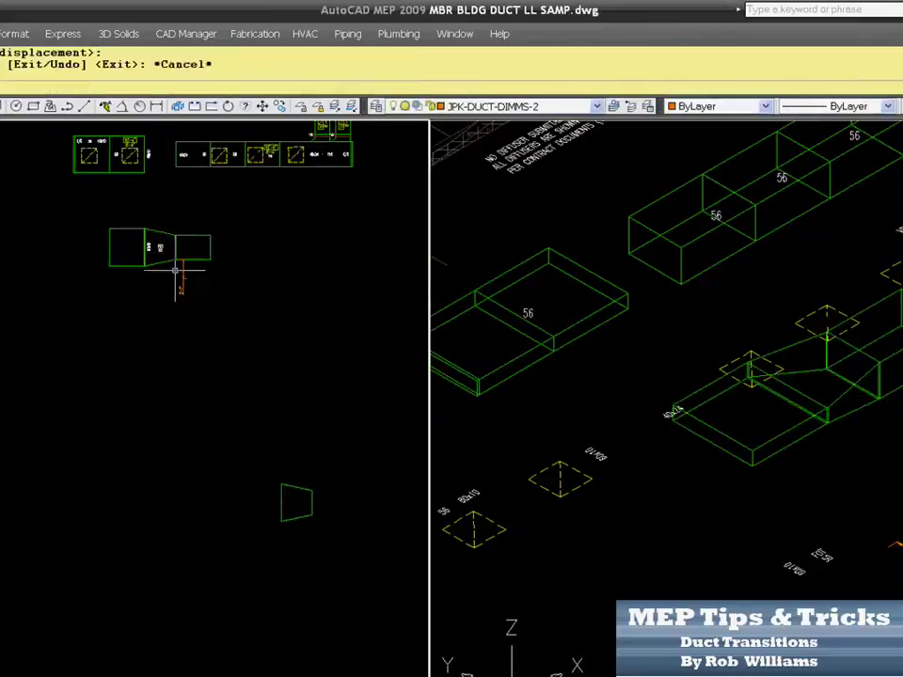
pyautogui.scroll(3, 181, 254)
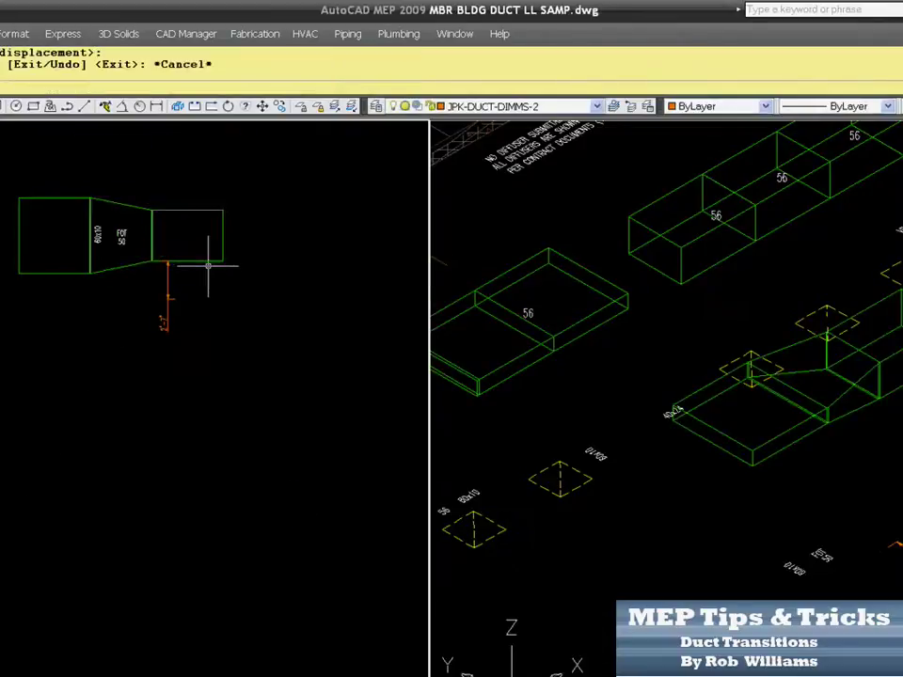
pyautogui.scroll(2, 183, 256)
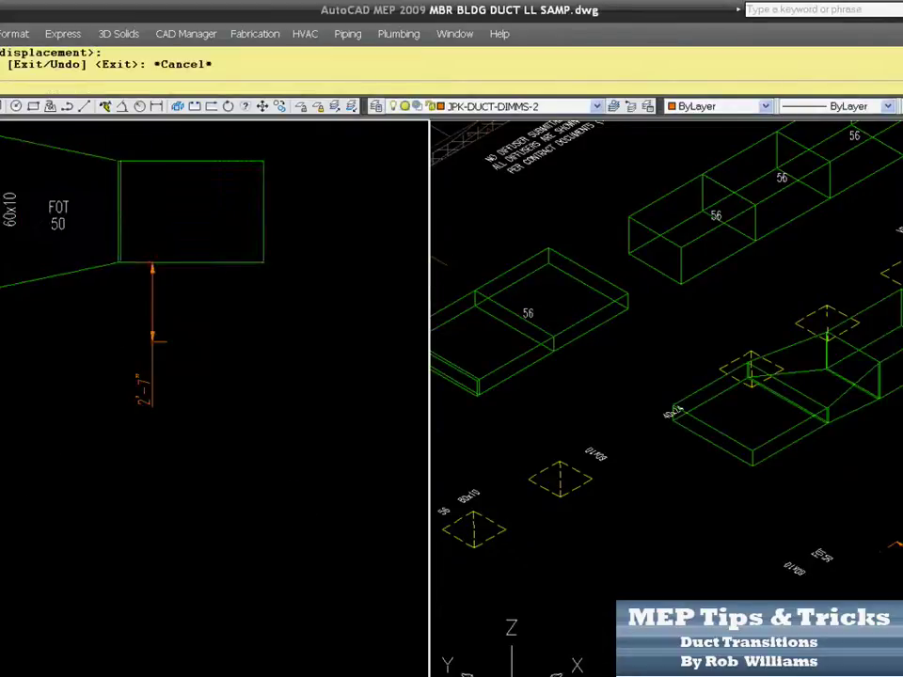
pyautogui.click(183, 262)
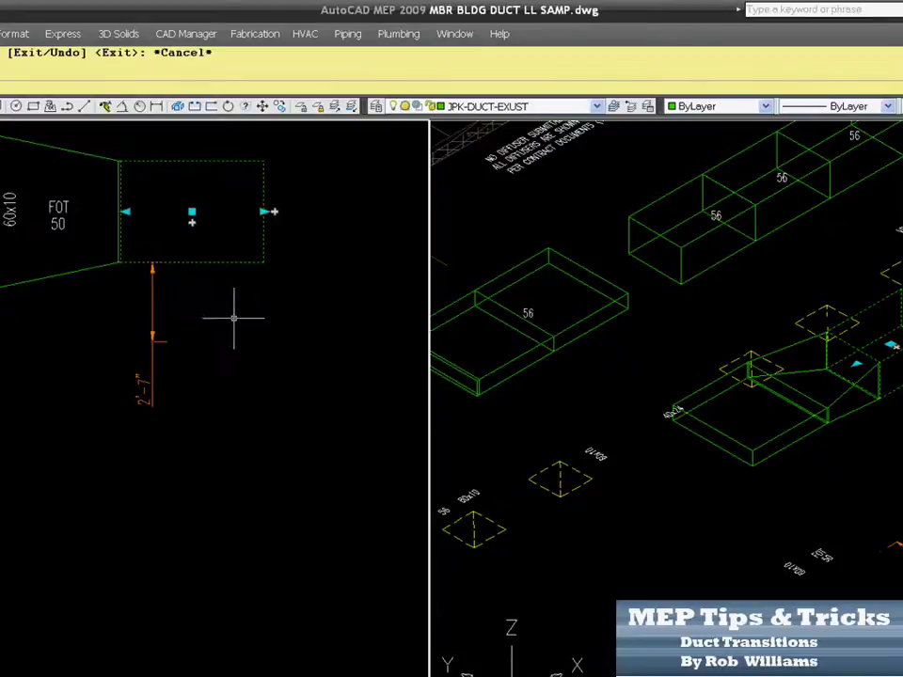
pyautogui.press('Escape')
pyautogui.click(230, 271)
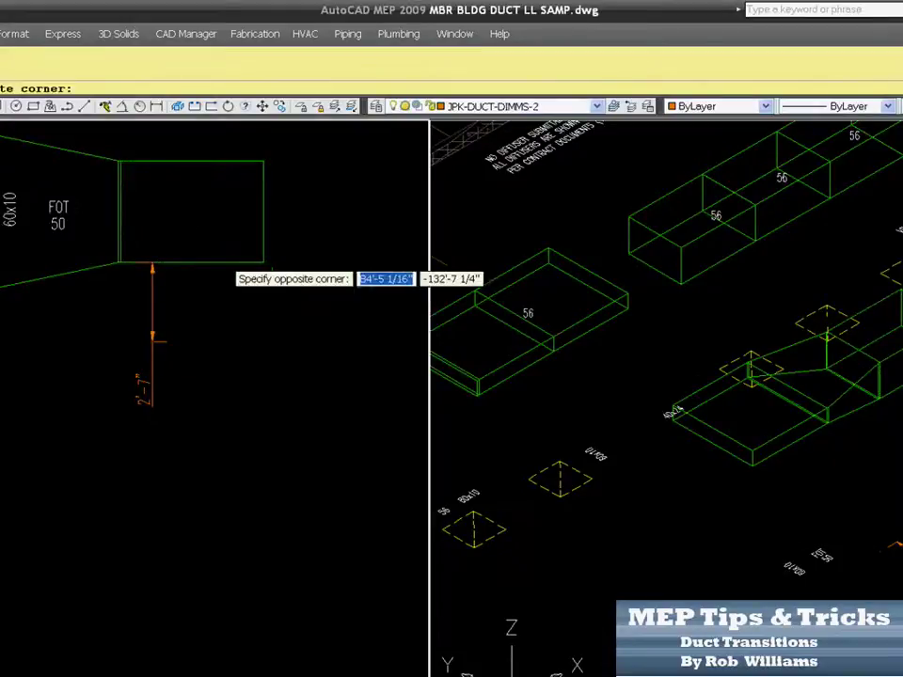
pyautogui.click(209, 257)
pyautogui.press('Escape')
pyautogui.scroll(-4, 201, 288)
pyautogui.click(248, 348)
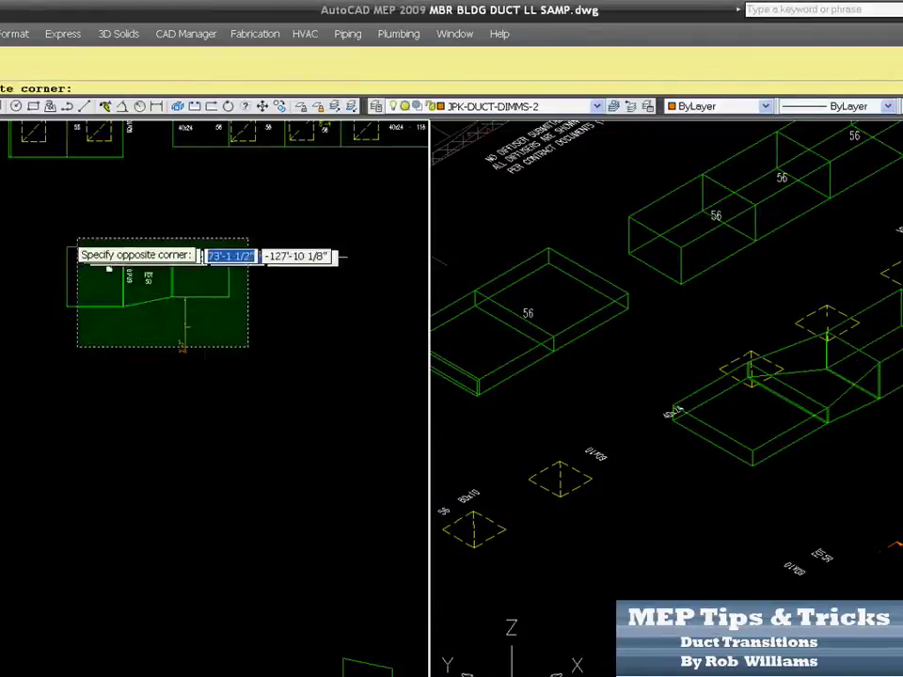
pyautogui.click(77, 240)
pyautogui.press('Delete')
pyautogui.scroll(-3, 215, 372)
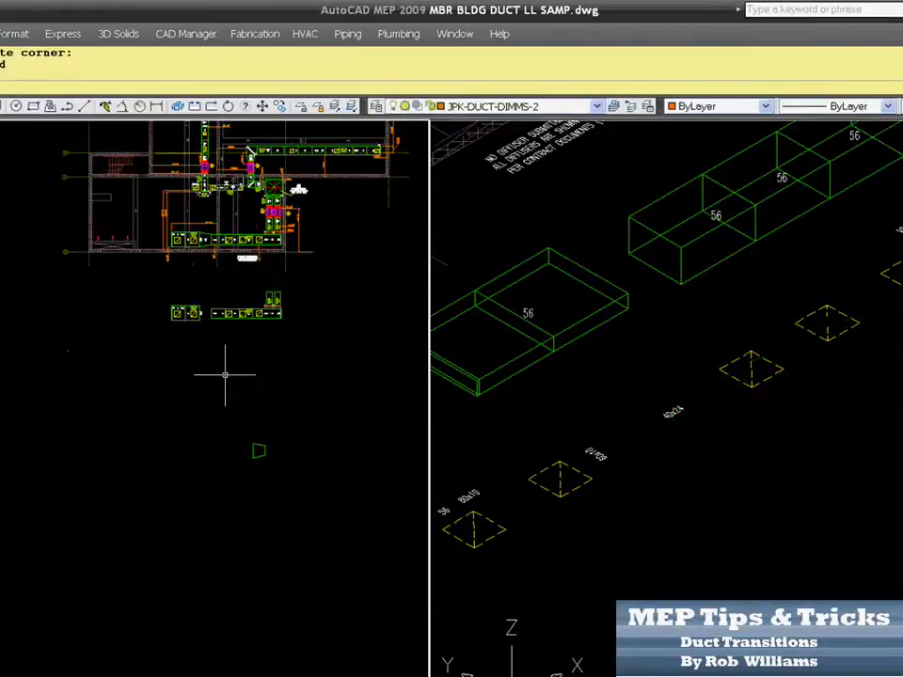
pyautogui.scroll(6, 217, 373)
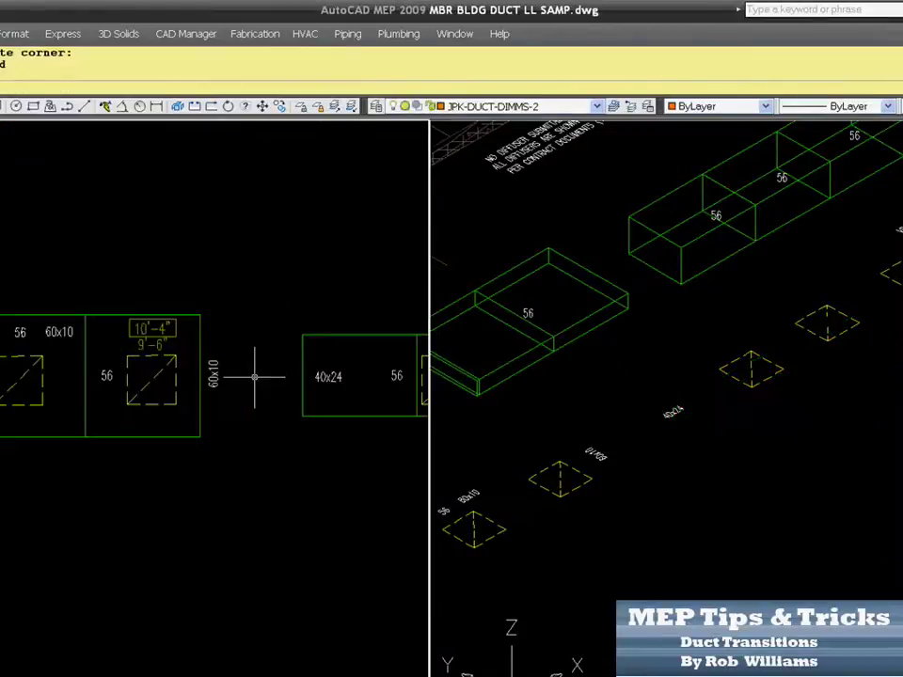
pyautogui.click(199, 343)
pyautogui.press('Escape')
pyautogui.scroll(-2, 200, 343)
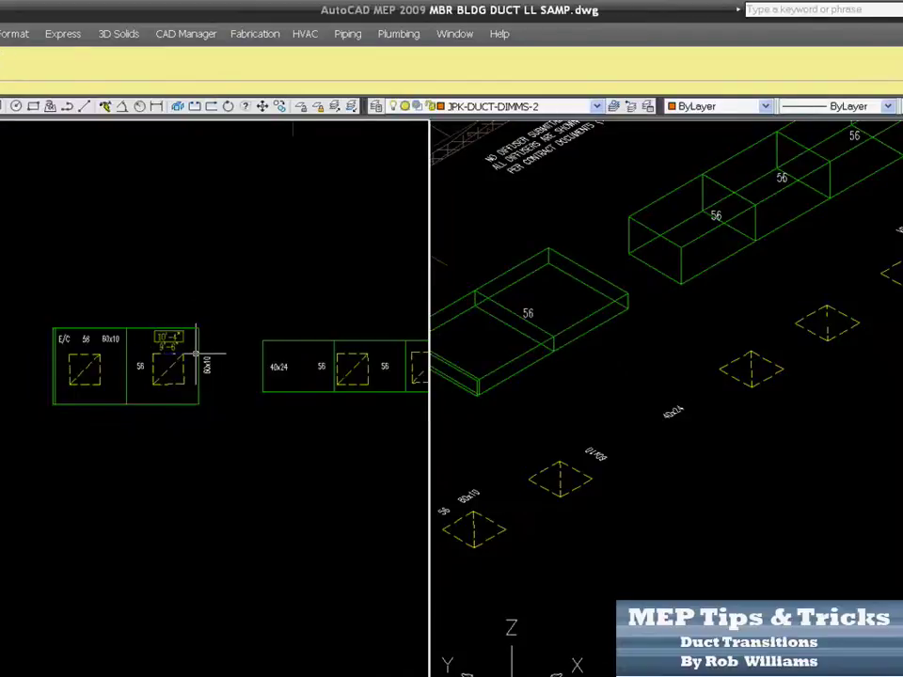
pyautogui.scroll(-2, 267, 358)
pyautogui.click(269, 363)
pyautogui.press('Escape')
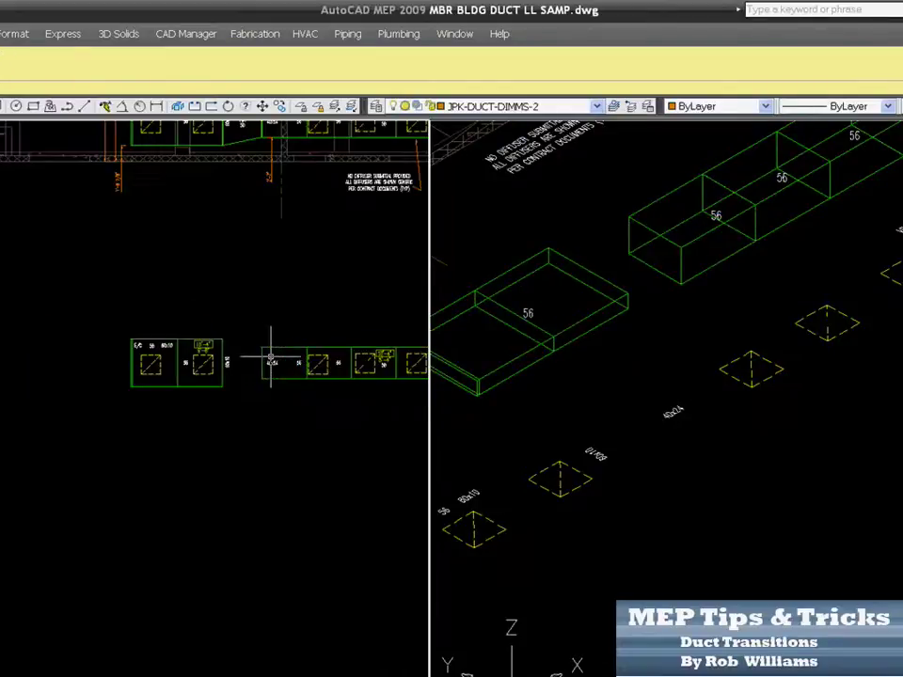
pyautogui.click(269, 361)
pyautogui.scroll(2, 268, 358)
pyautogui.press('Escape')
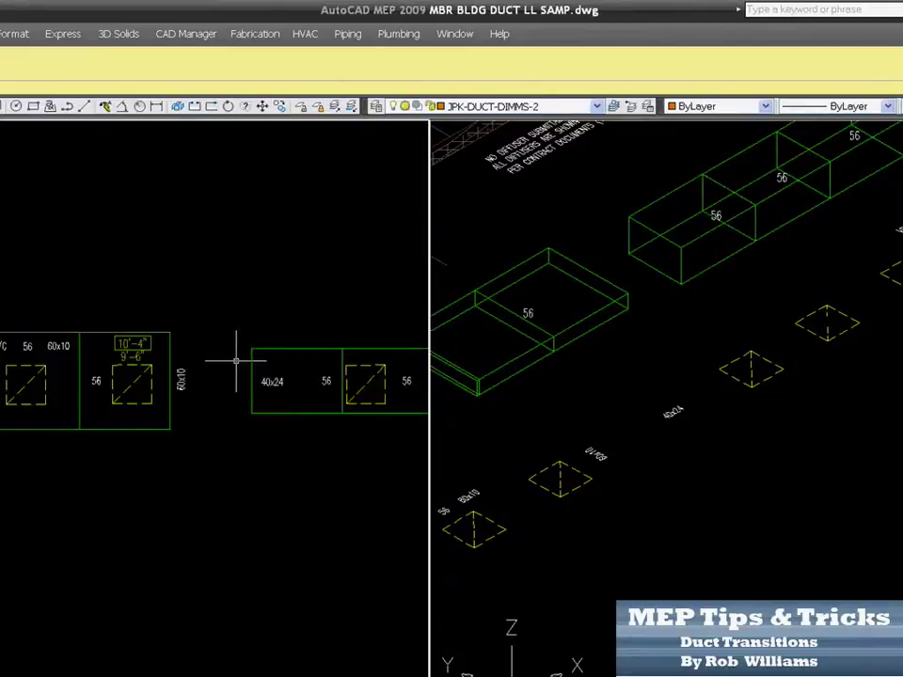
pyautogui.scroll(3, 231, 363)
pyautogui.scroll(-2, 187, 363)
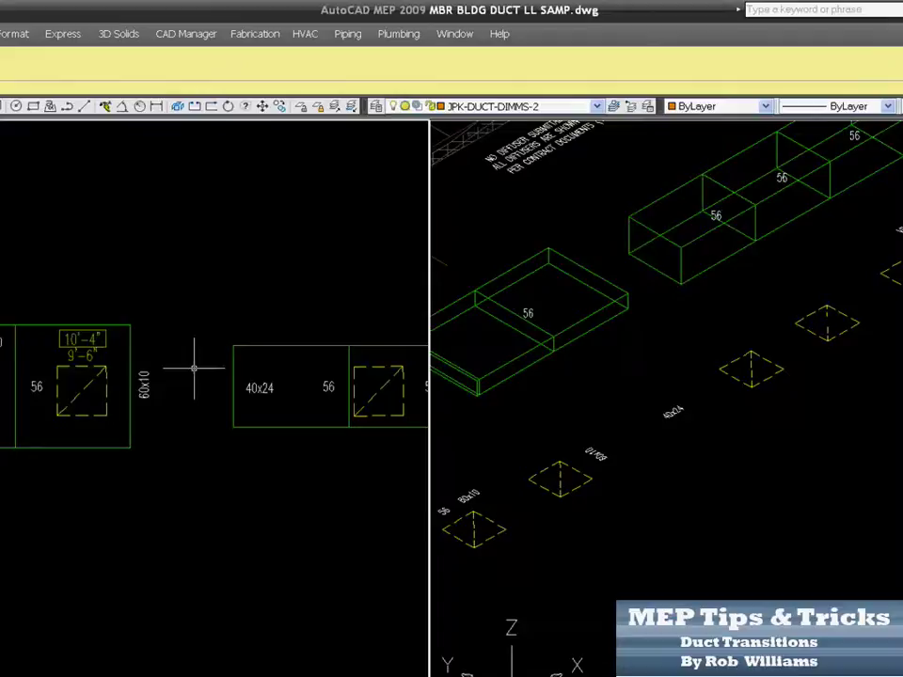
pyautogui.scroll(1, 140, 388)
pyautogui.click(125, 388)
pyautogui.press('Escape')
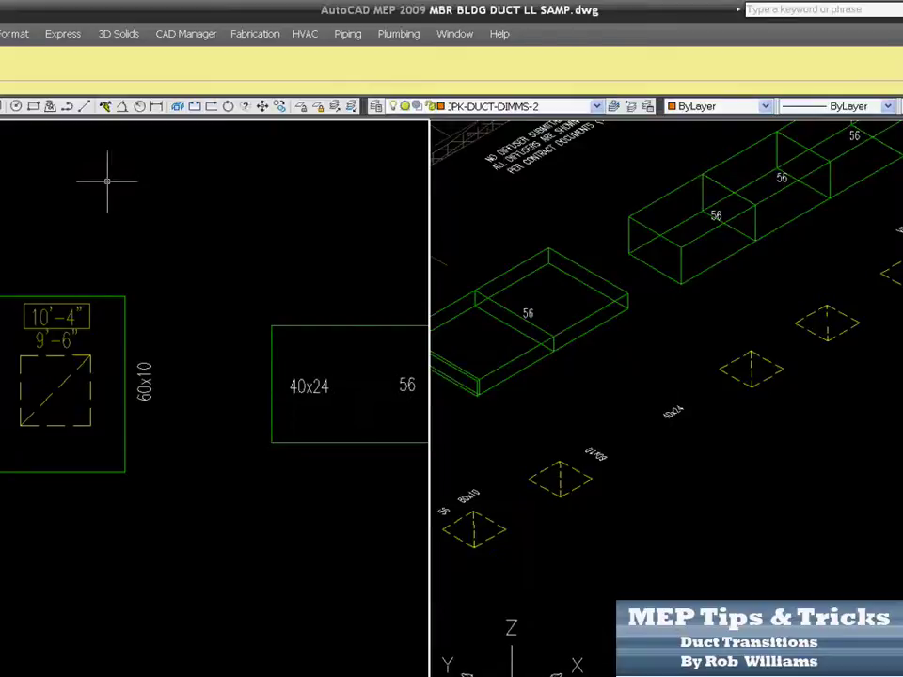
pyautogui.scroll(-1, 244, 387)
pyautogui.scroll(2, 259, 388)
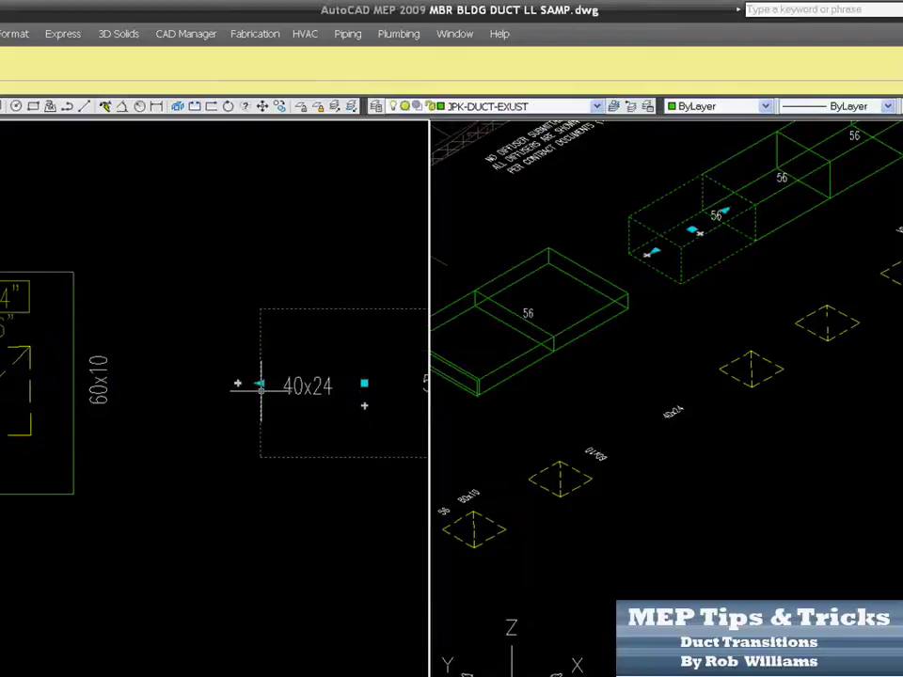
pyautogui.click(261, 388)
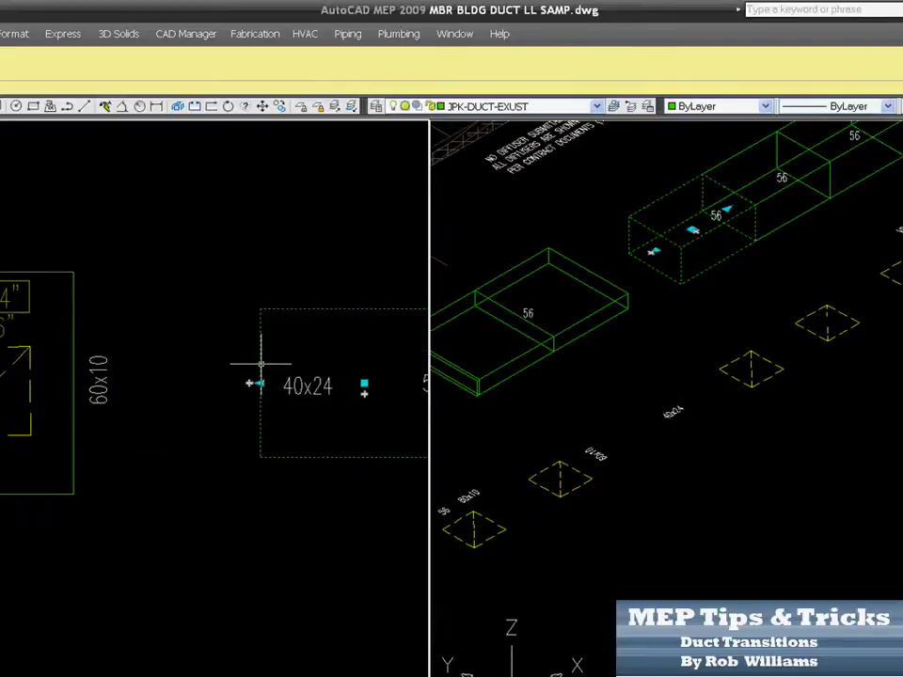
pyautogui.press('Escape')
pyautogui.click(259, 350)
pyautogui.press('Escape')
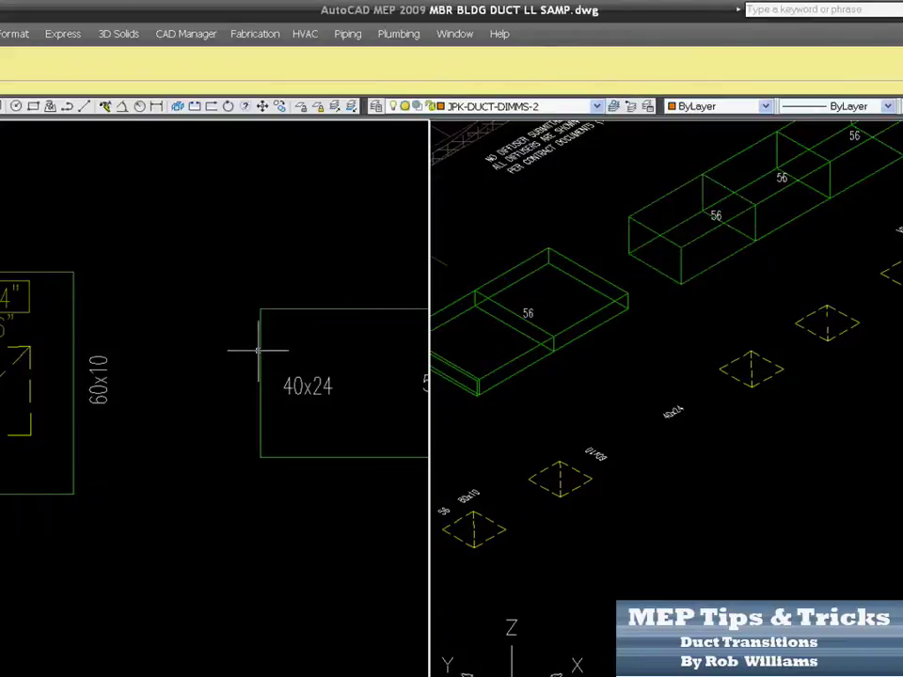
pyautogui.click(260, 363)
pyautogui.press('Escape')
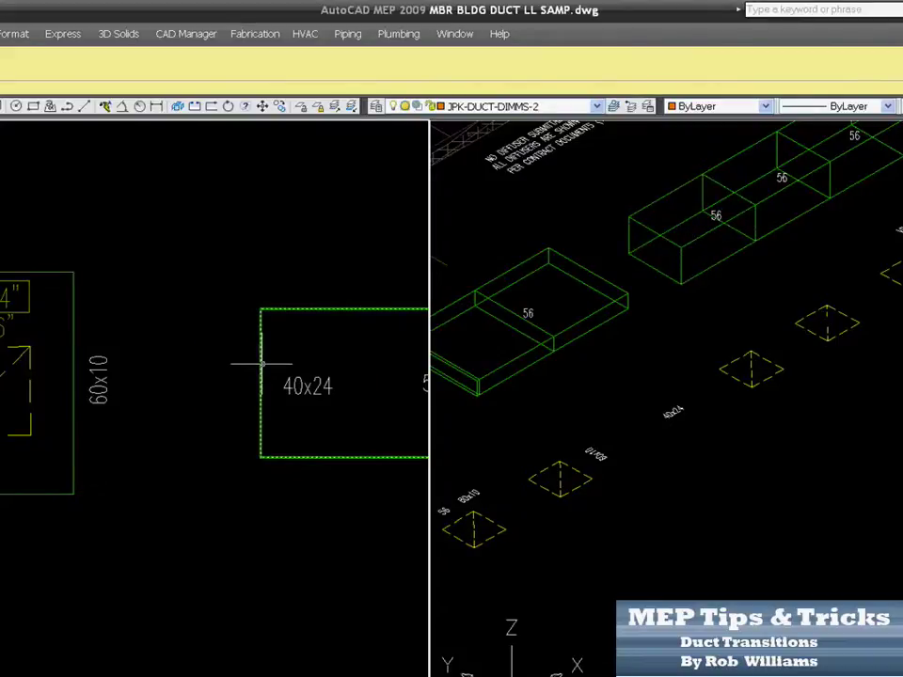
pyautogui.scroll(-5, 261, 363)
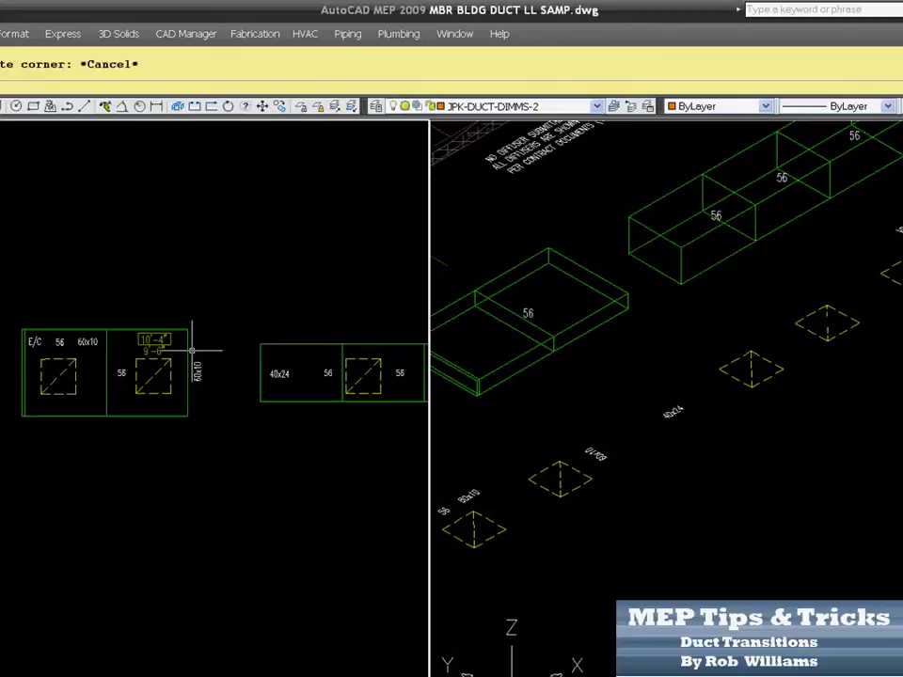
pyautogui.click(190, 350)
pyautogui.press('Escape')
pyautogui.scroll(2, 193, 363)
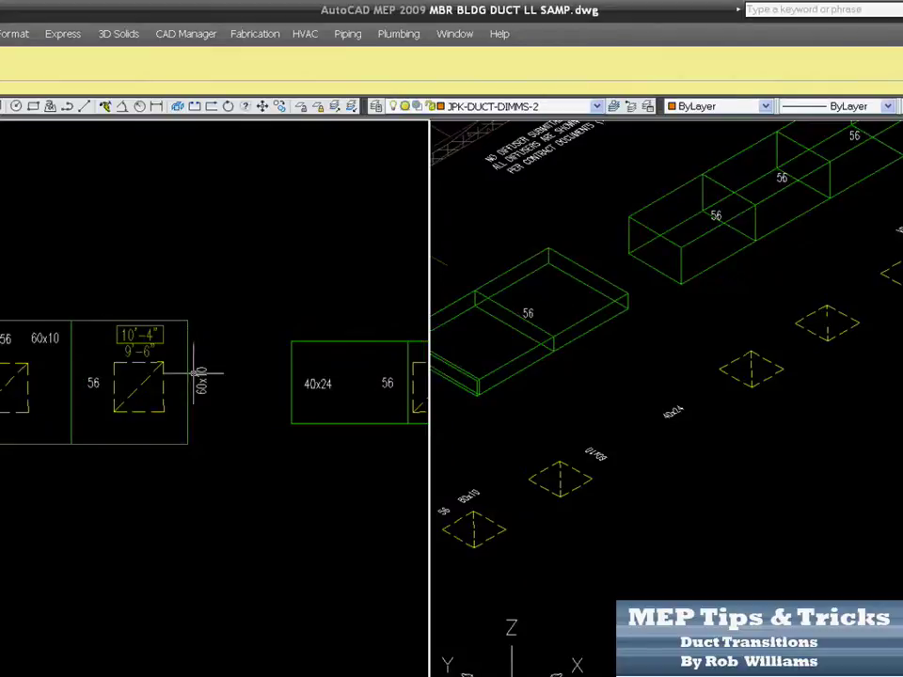
pyautogui.click(201, 376)
pyautogui.scroll(3, 203, 380)
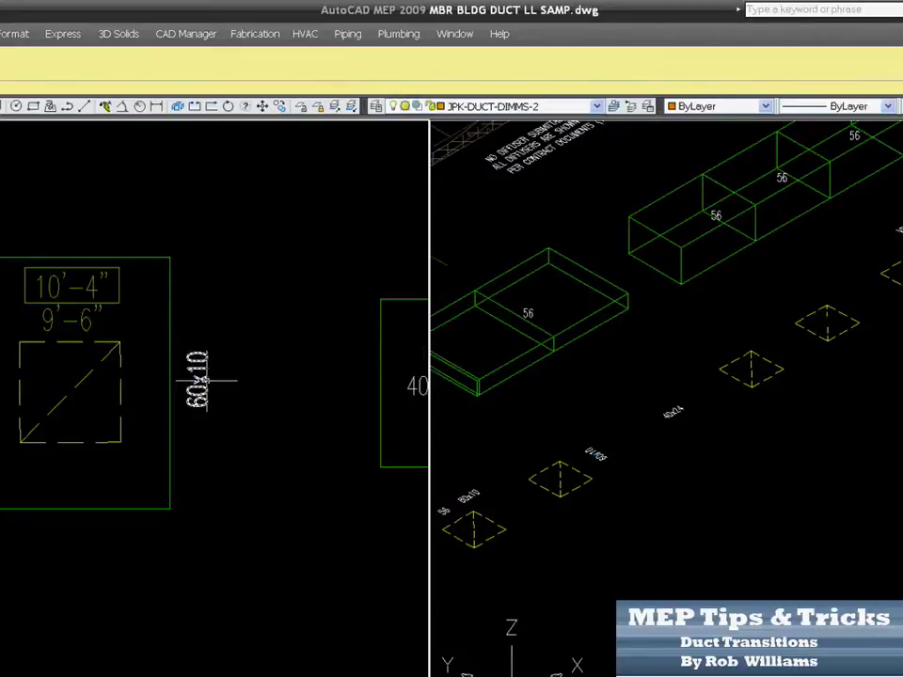
pyautogui.scroll(-2, 202, 380)
pyautogui.press('Escape')
pyautogui.scroll(2, 202, 380)
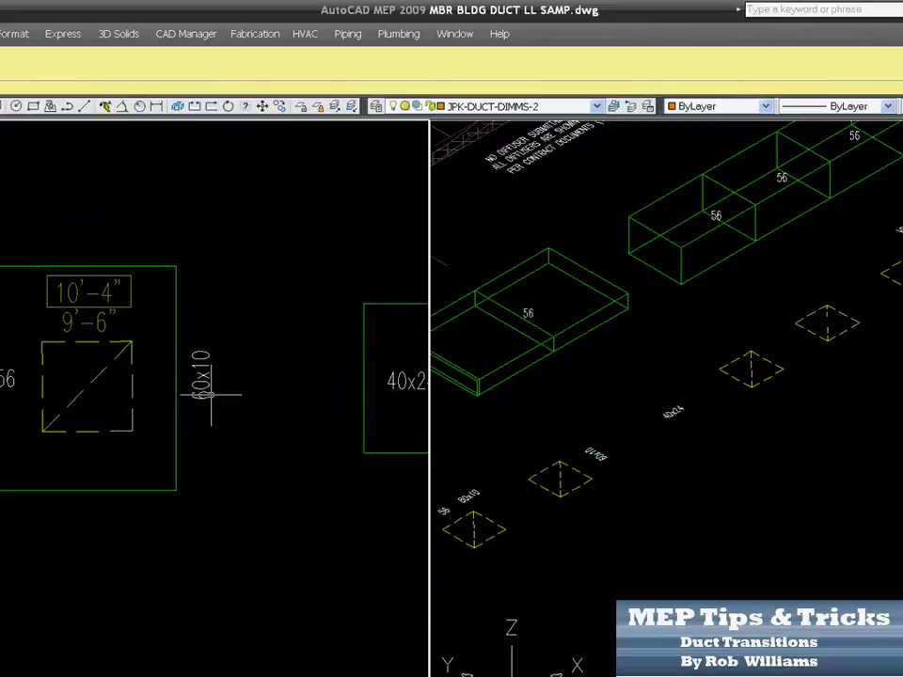